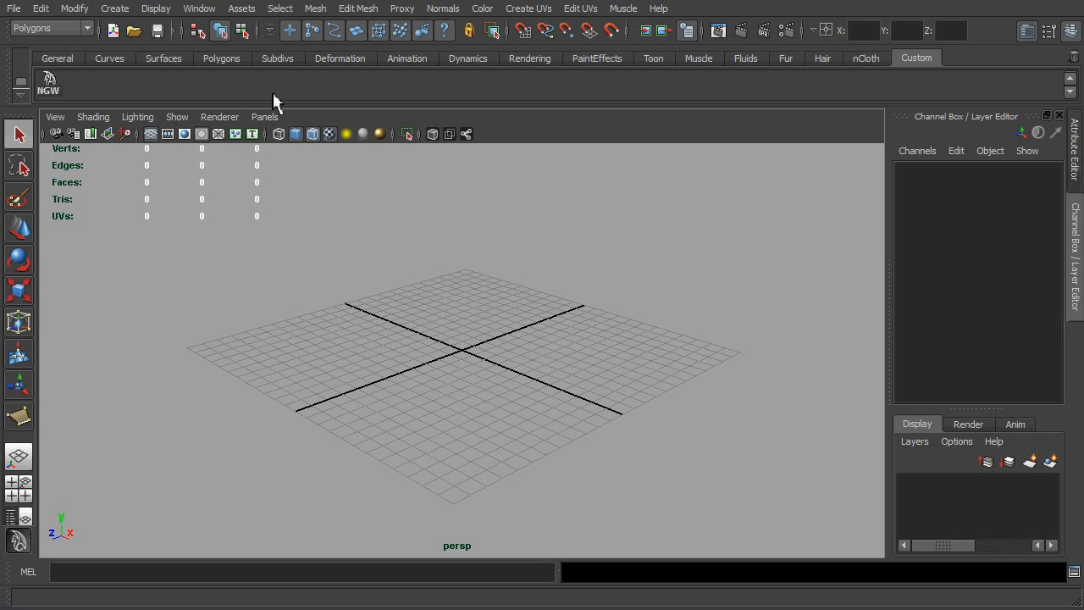
Create a new shelf named GAM
{"action": "left_click", "coordinate": [222, 59]}
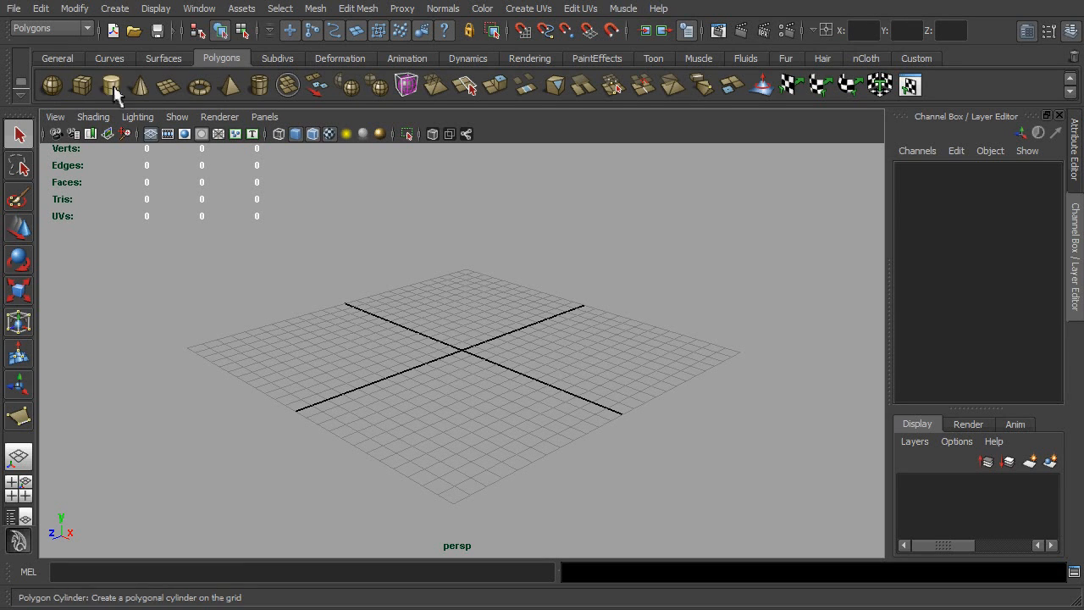
{"action": "left_click", "coordinate": [913, 61]}
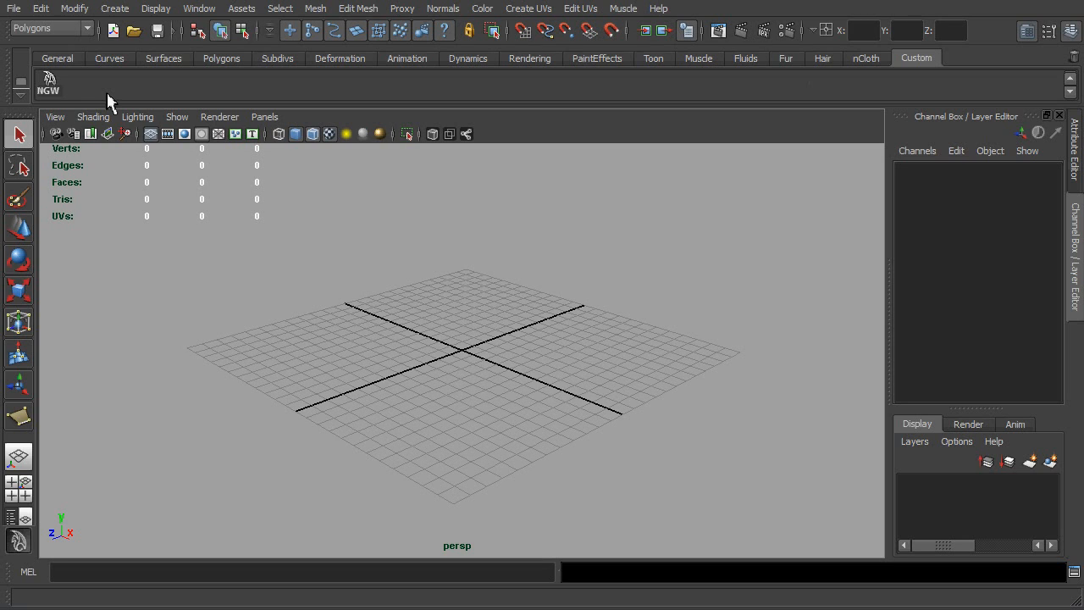
{"action": "left_click", "coordinate": [24, 97]}
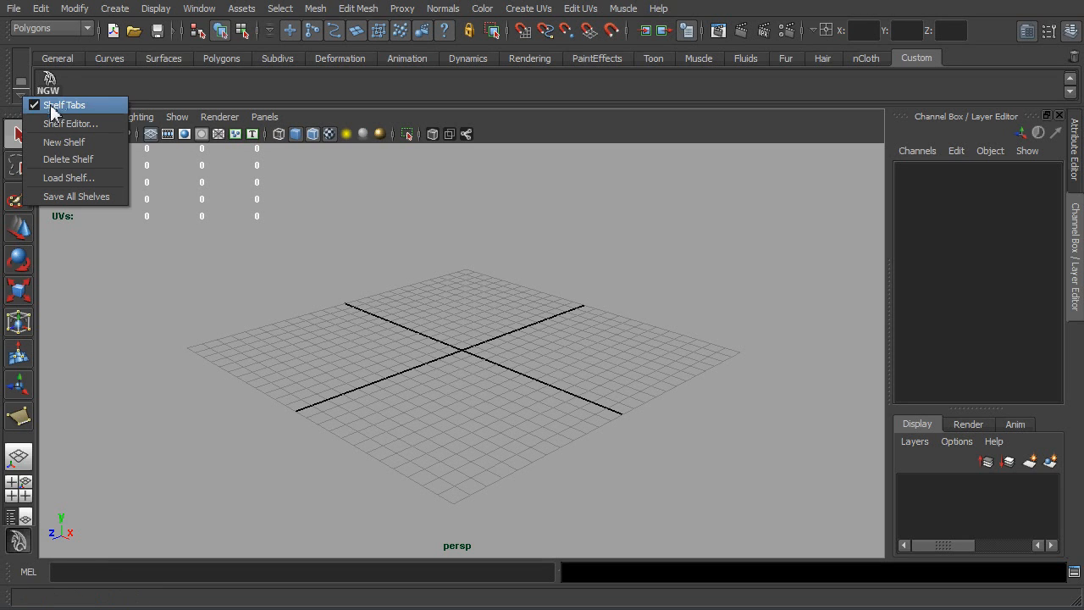
{"action": "left_click", "coordinate": [64, 142]}
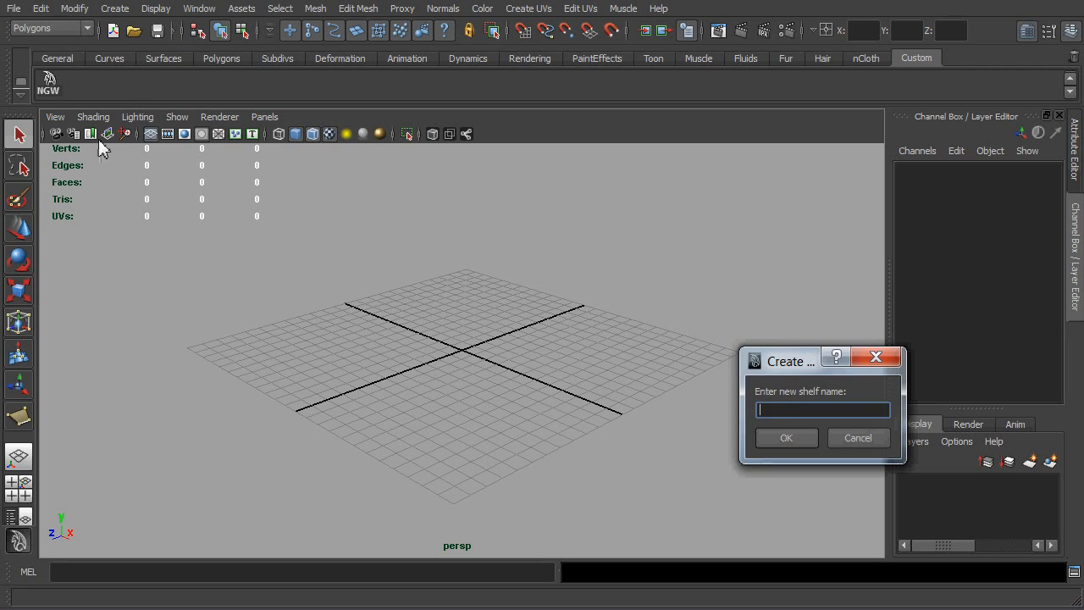
{"action": "left_click_drag", "start_coordinate": [804, 360], "coordinate": [369, 180]}
{"action": "left_click_drag", "start_coordinate": [472, 277], "coordinate": [529, 290]}
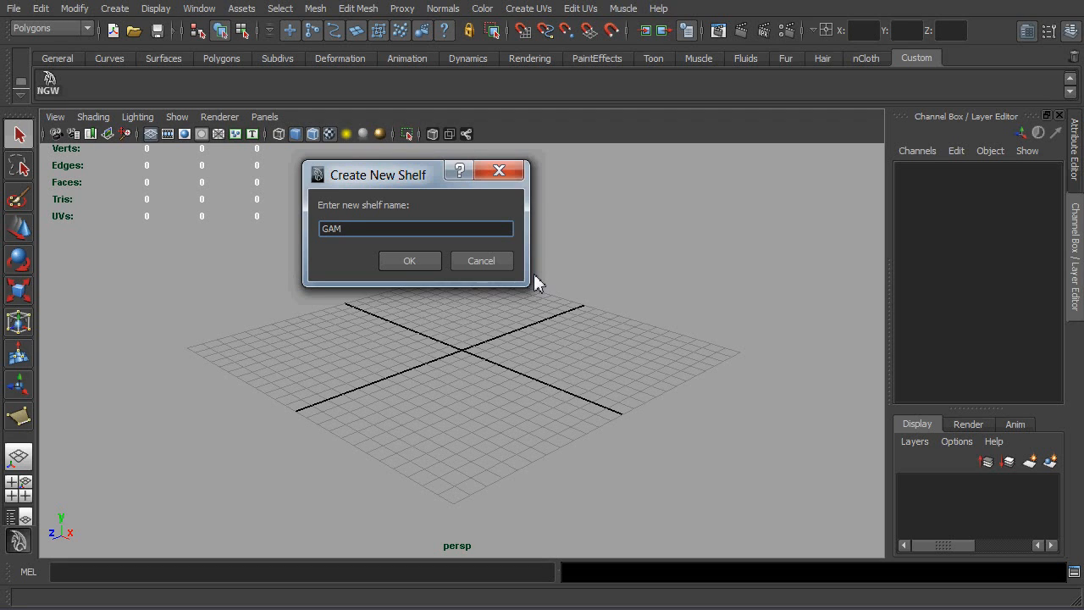
{"action": "left_click", "coordinate": [429, 257]}
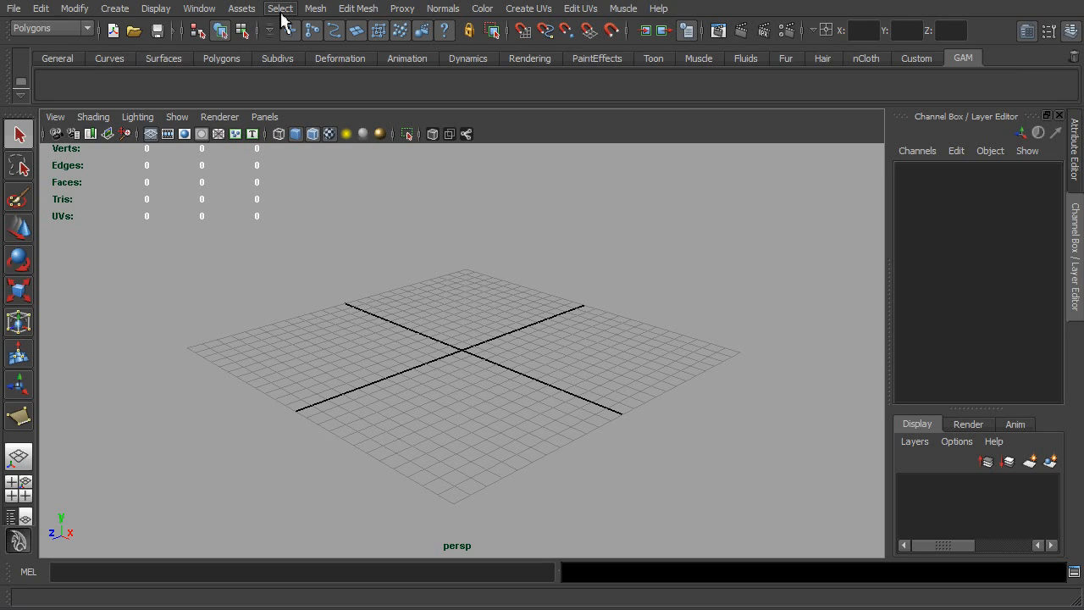
Add the Extrude, Append to Polygon Tool, Insert Edge Loop Tool, Merge and Duplicate Face commands from Edit Mesh to the GAM shelf
{"action": "left_click", "coordinate": [366, 12]}
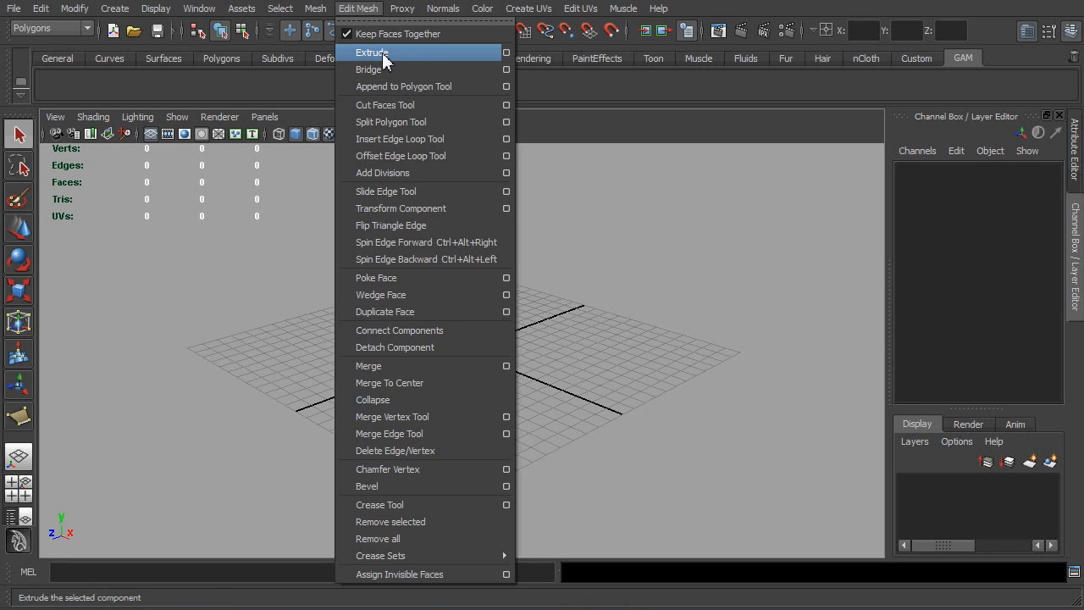
{"action": "left_click", "coordinate": [431, 52], "text": "ctrl+shift"}
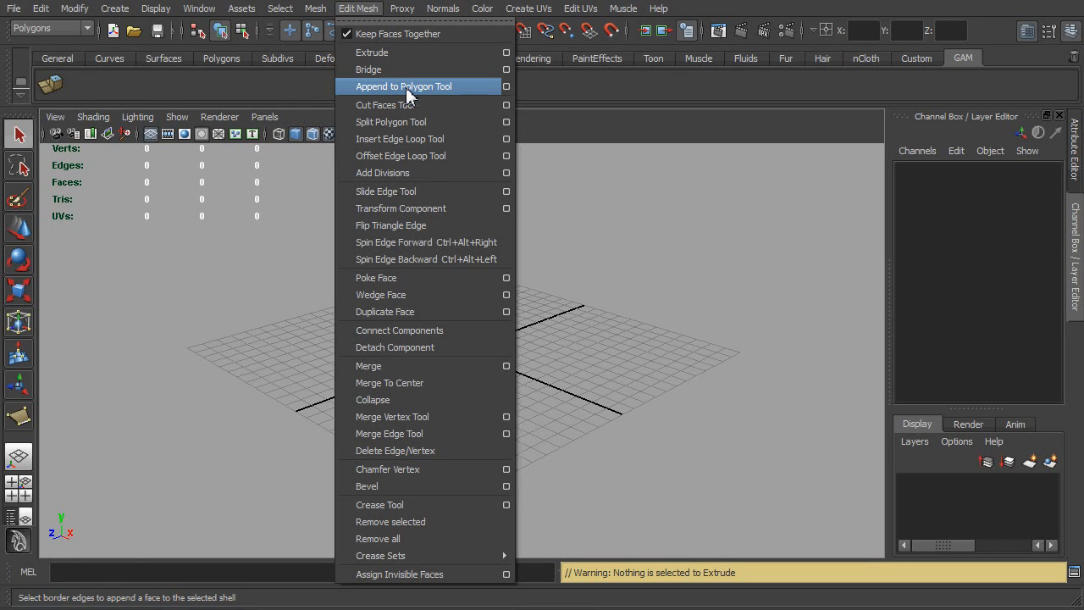
{"action": "left_click", "coordinate": [469, 96], "text": "ctrl+shift"}
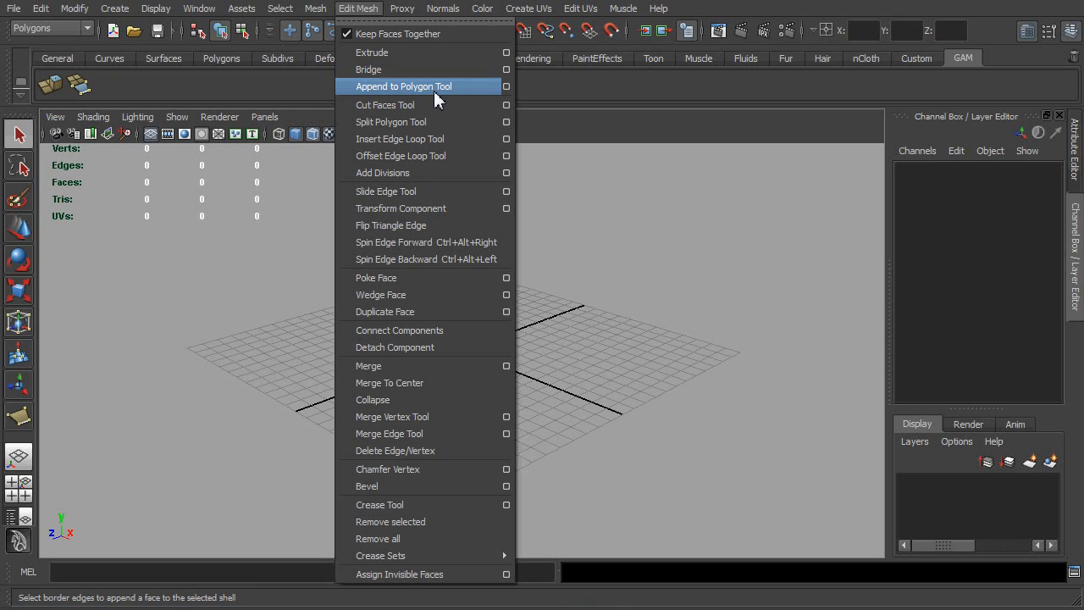
{"action": "left_click", "coordinate": [428, 141], "text": "ctrl+shift"}
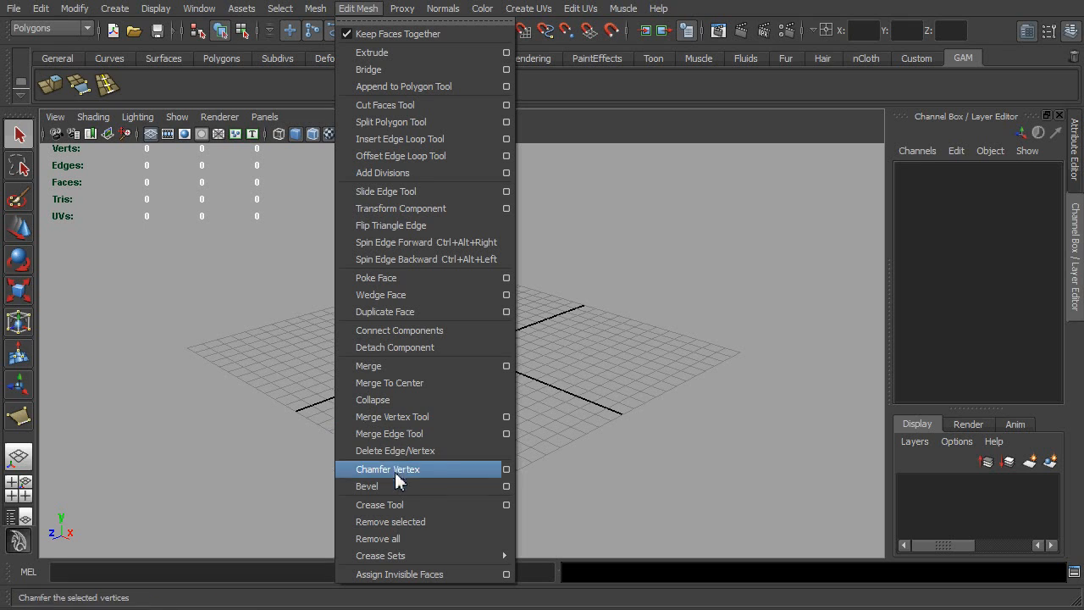
{"action": "left_click", "coordinate": [405, 371], "text": "ctrl+shift"}
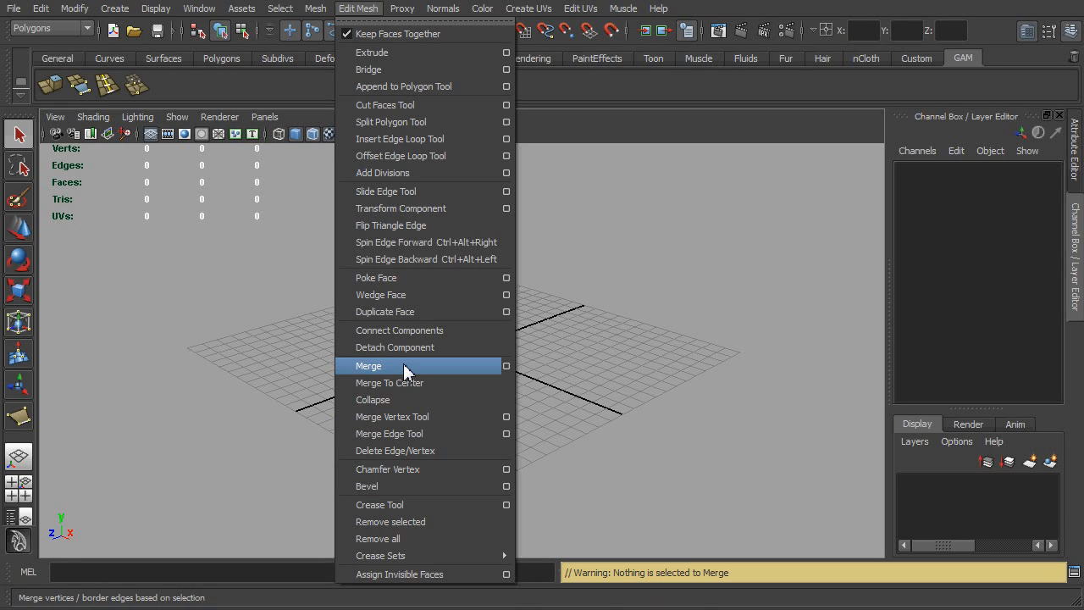
{"action": "left_click", "coordinate": [434, 320], "text": "ctrl+shift"}
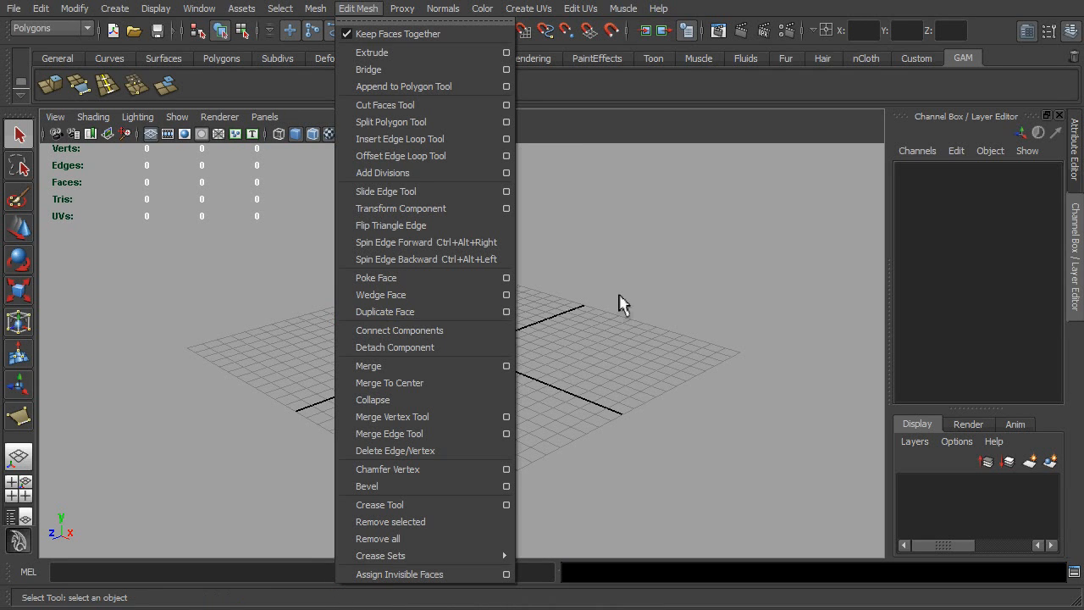
{"action": "left_click", "coordinate": [619, 302]}
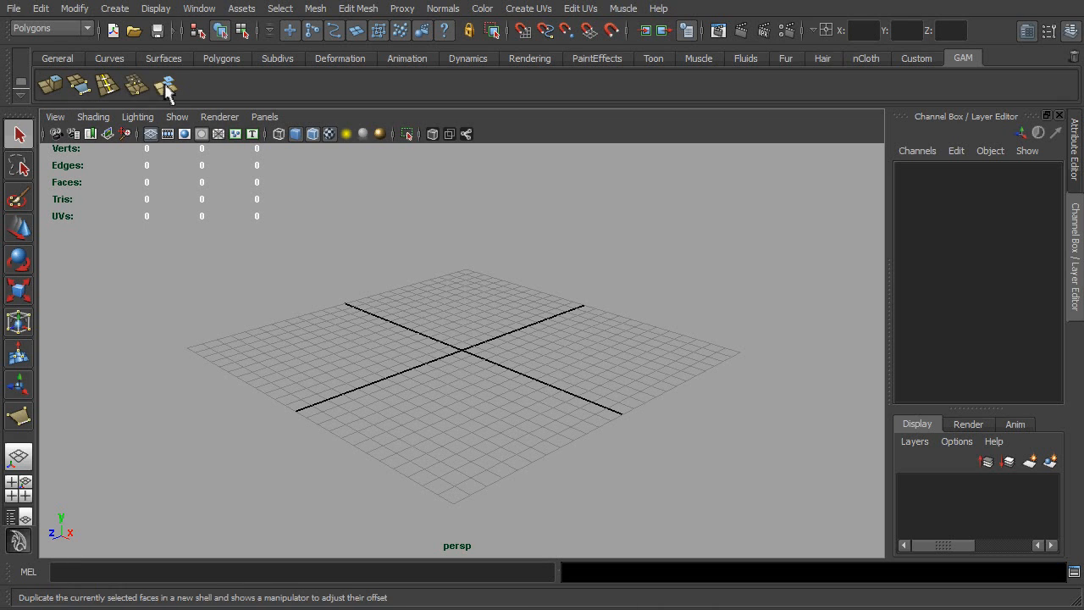
Rearrange the GAM shelf with Insert Edge Loop first and Extrude last, and add four more Extrude commands to it
{"action": "mouse_move", "coordinate": [107, 89]}
{"action": "middle_mouse_down"}
{"action": "mouse_move", "coordinate": [80, 102]}
{"action": "mouse_move", "coordinate": [73, 88]}
{"action": "mouse_move", "coordinate": [56, 91]}
{"action": "mouse_move", "coordinate": [135, 100]}
{"action": "mouse_move", "coordinate": [182, 84]}
{"action": "mouse_move", "coordinate": [132, 93]}
{"action": "middle_mouse_up"}
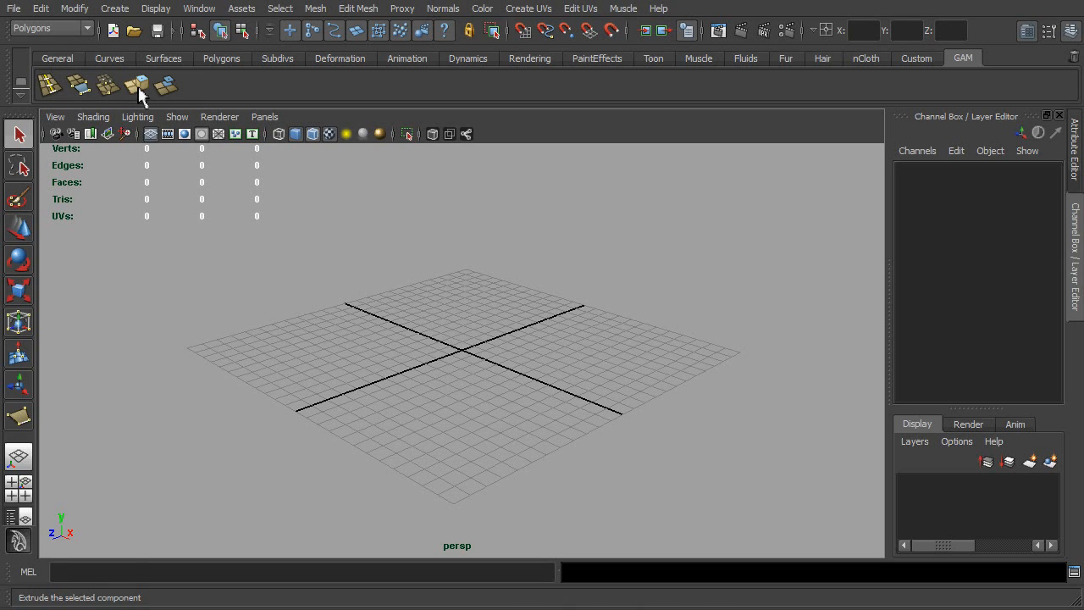
{"action": "middle_click_drag", "start_coordinate": [138, 96], "coordinate": [186, 93]}
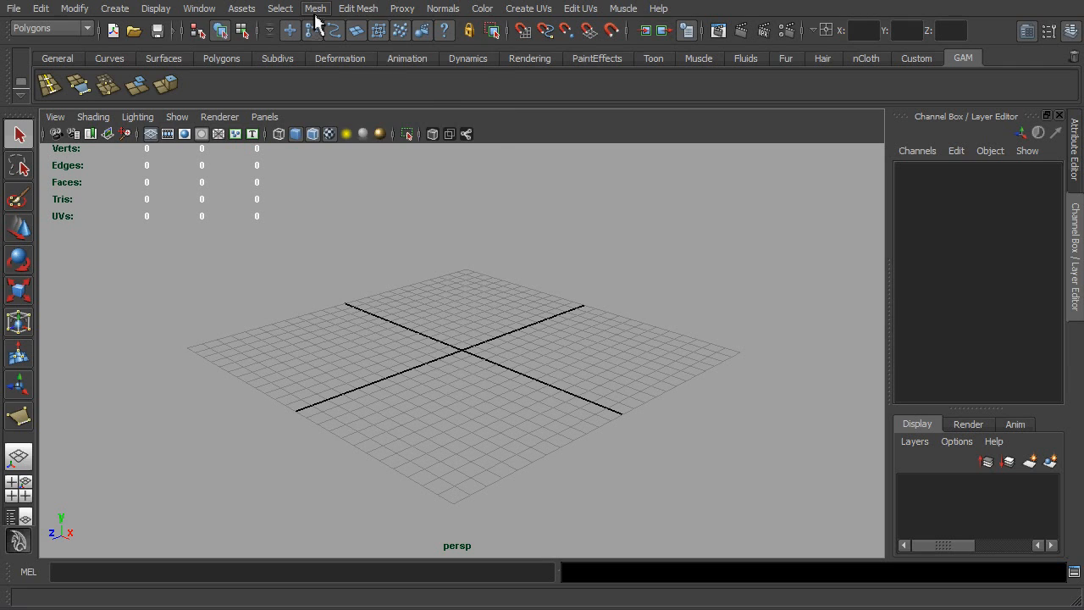
{"action": "left_click", "coordinate": [315, 10]}
{"action": "mouse_move", "coordinate": [358, 19]}
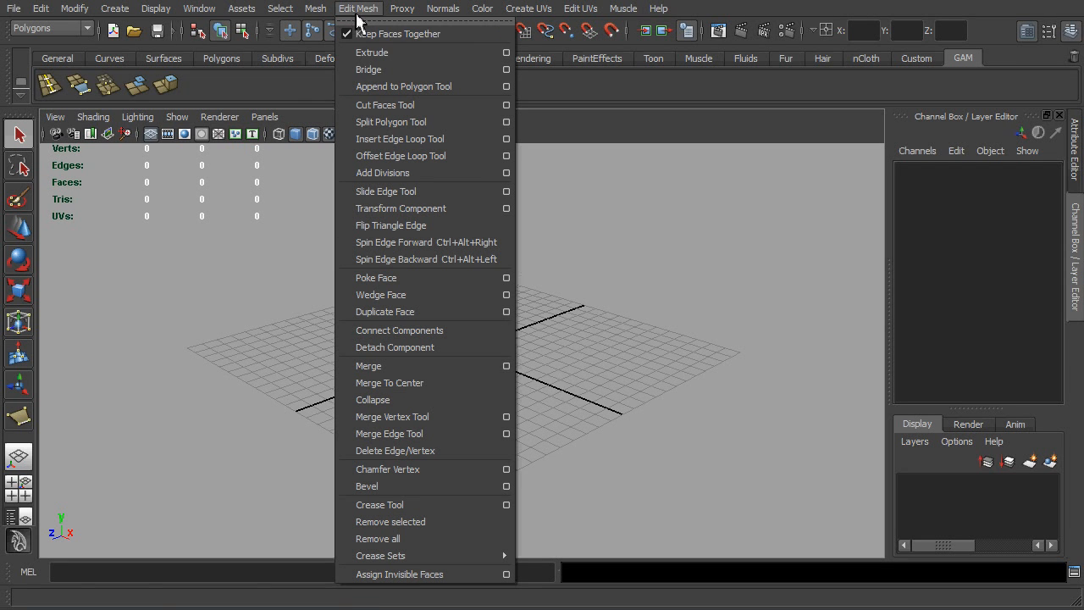
{"action": "left_click", "coordinate": [404, 53], "text": "ctrl+shift"}
{"action": "left_click", "coordinate": [405, 53], "text": "ctrl+shift"}
{"action": "left_click", "coordinate": [405, 53], "text": "ctrl+shift"}
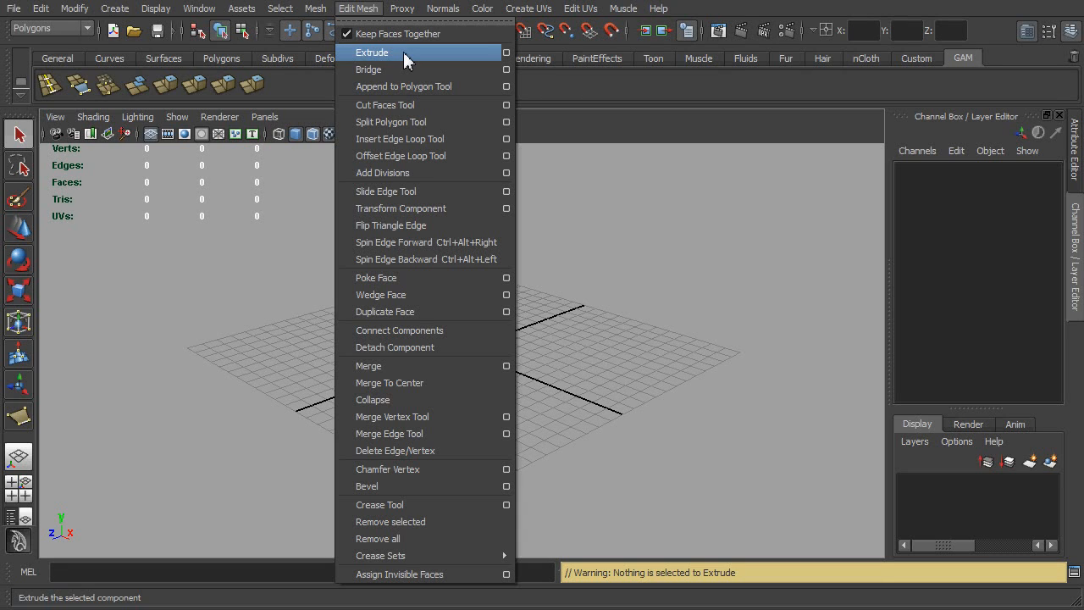
{"action": "left_click", "coordinate": [404, 53], "text": "ctrl+shift"}
{"action": "left_click", "coordinate": [301, 217]}
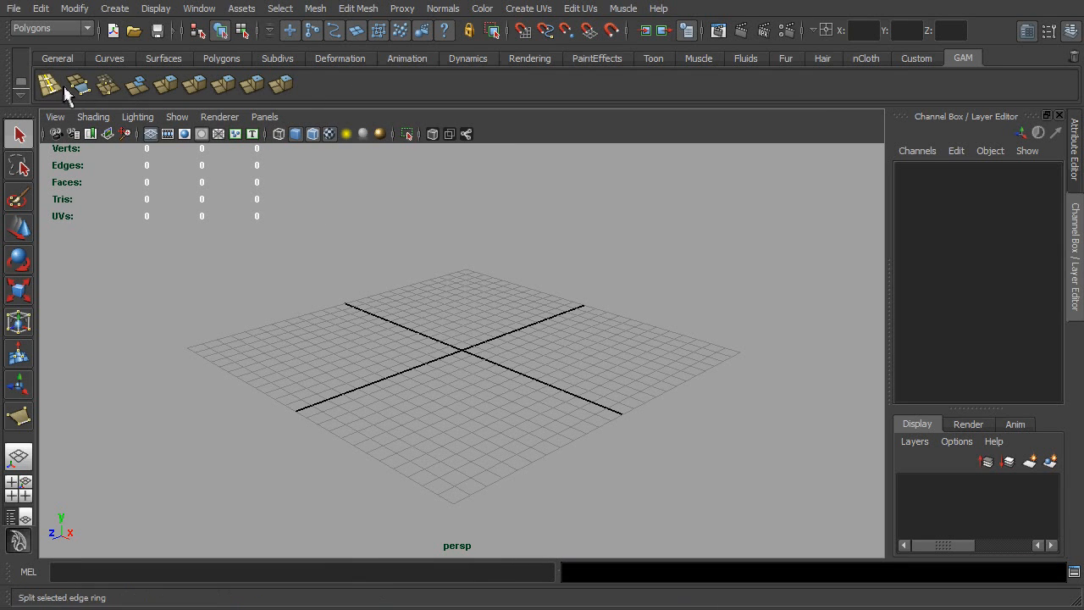
Remove all command icons from the GAM shelf by moving them to the shelf trash
{"action": "mouse_move", "coordinate": [103, 92]}
{"action": "middle_mouse_down"}
{"action": "mouse_move", "coordinate": [284, 95]}
{"action": "mouse_move", "coordinate": [313, 81]}
{"action": "mouse_move", "coordinate": [436, 76]}
{"action": "mouse_move", "coordinate": [787, 103]}
{"action": "mouse_move", "coordinate": [1008, 100]}
{"action": "mouse_move", "coordinate": [1074, 53]}
{"action": "mouse_move", "coordinate": [1074, 64]}
{"action": "middle_mouse_up"}
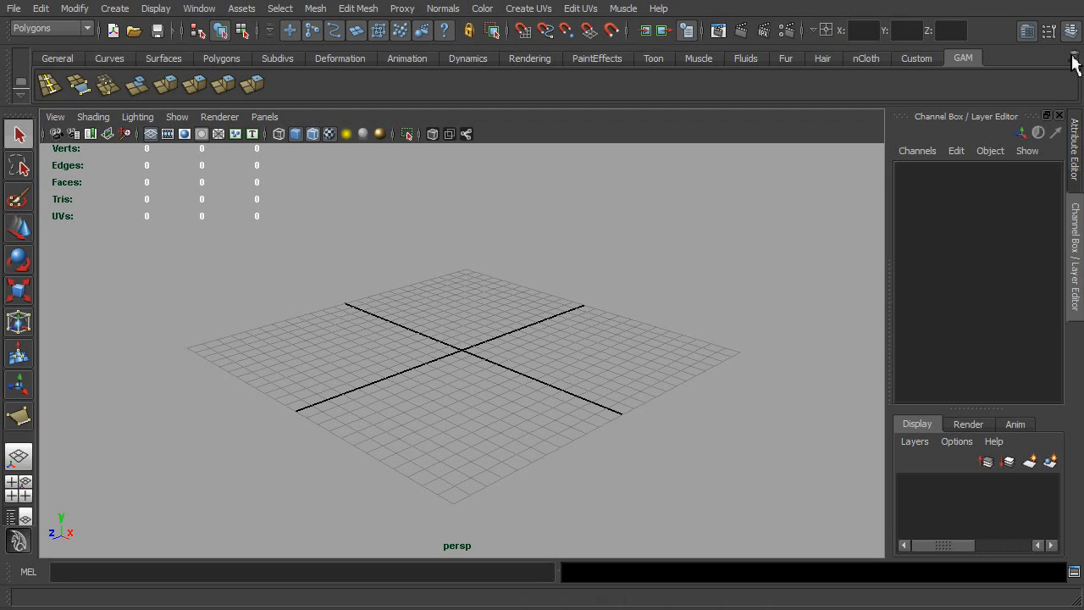
{"action": "mouse_move", "coordinate": [252, 85]}
{"action": "middle_mouse_down"}
{"action": "mouse_move", "coordinate": [974, 85]}
{"action": "mouse_move", "coordinate": [1075, 63]}
{"action": "middle_mouse_up"}
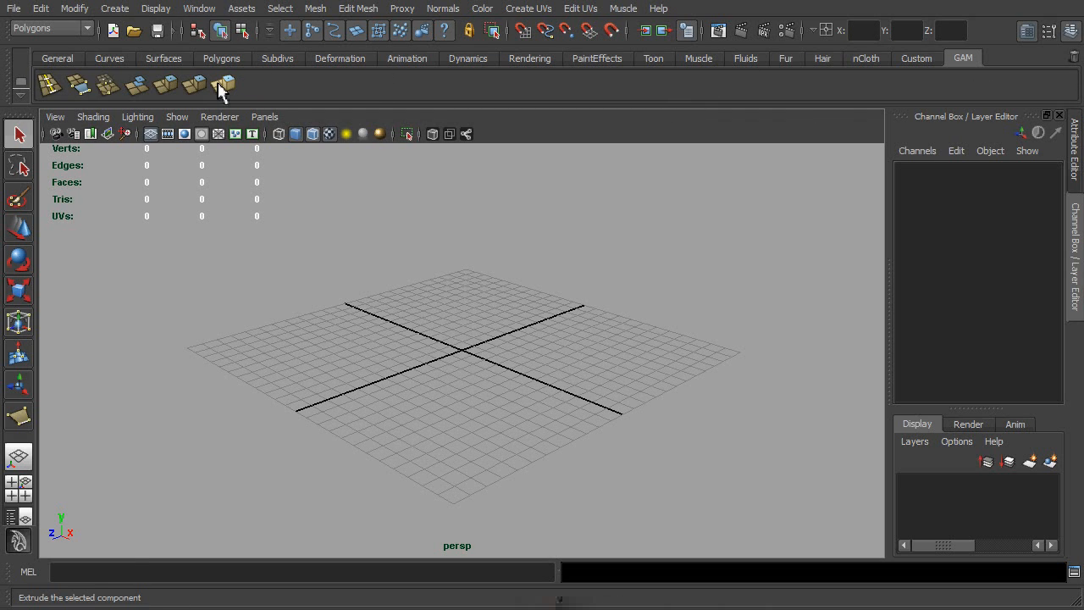
{"action": "middle_click_drag", "start_coordinate": [219, 92], "coordinate": [1073, 63]}
{"action": "middle_click_drag", "start_coordinate": [169, 87], "coordinate": [1074, 63]}
{"action": "middle_click_drag", "start_coordinate": [137, 85], "coordinate": [1073, 62]}
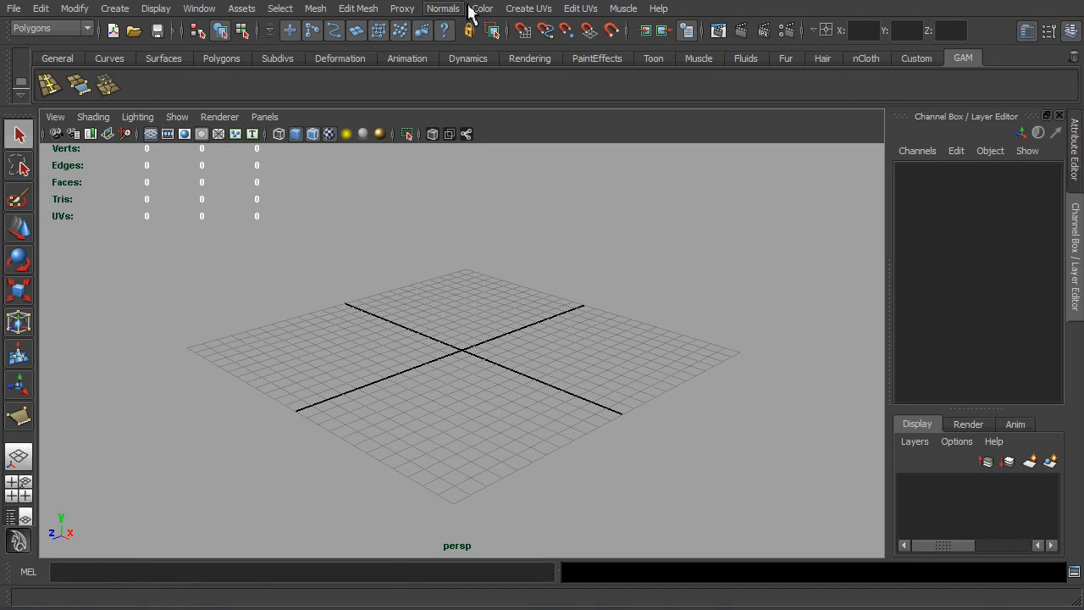
{"action": "middle_click_drag", "start_coordinate": [110, 89], "coordinate": [1073, 63]}
{"action": "middle_click_drag", "start_coordinate": [90, 87], "coordinate": [1072, 64]}
{"action": "middle_click_drag", "start_coordinate": [52, 95], "coordinate": [1073, 64]}
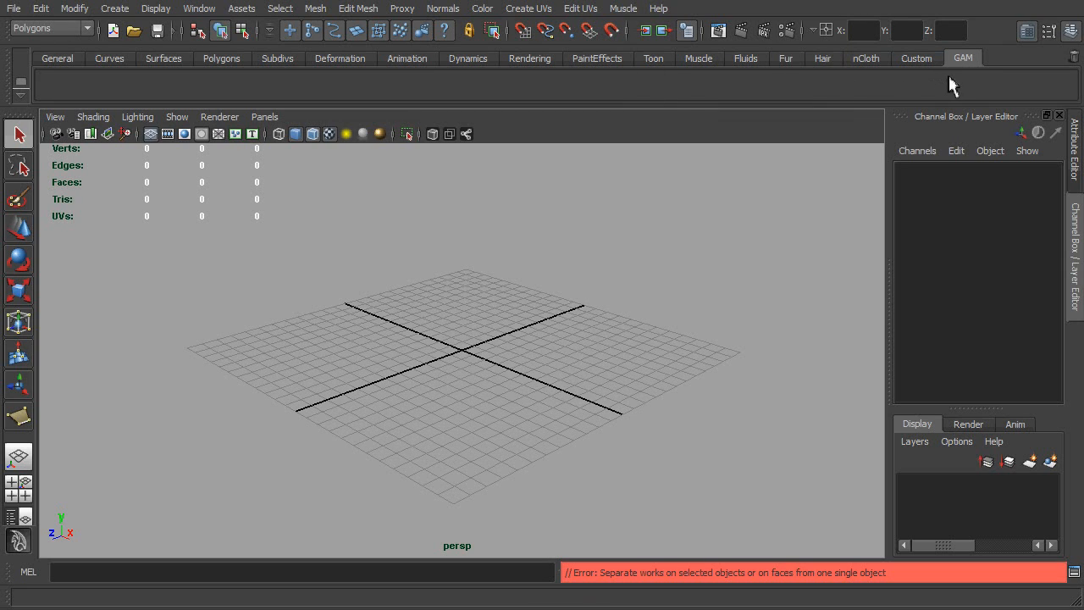
In the Shelf Editor, reorder the shelves so that GAM comes first, ahead of General, and close the editor
{"action": "left_click", "coordinate": [27, 95]}
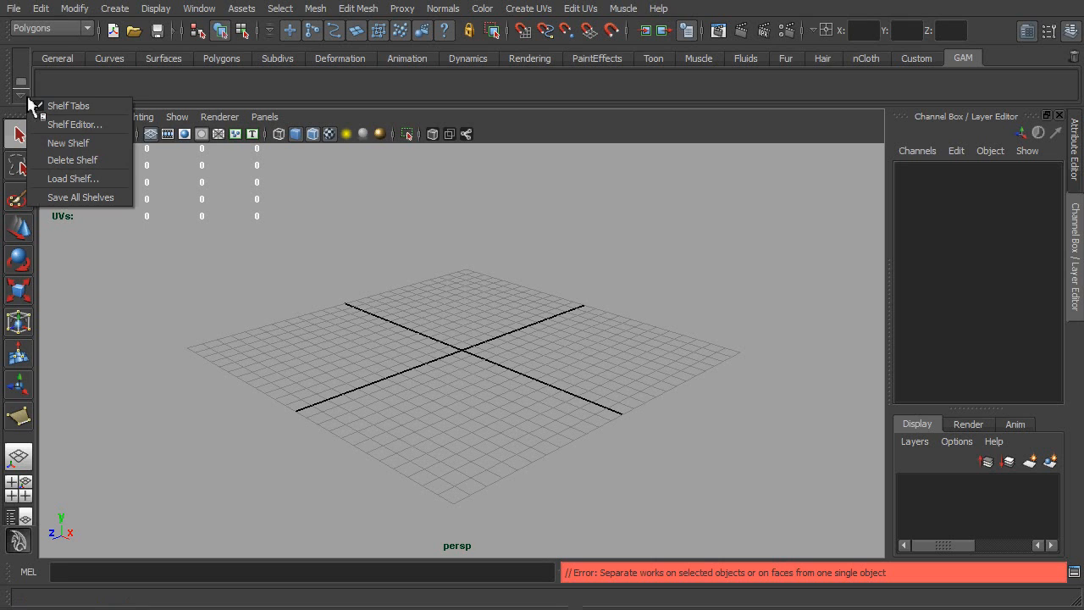
{"action": "left_click", "coordinate": [76, 125]}
{"action": "left_click_drag", "start_coordinate": [783, 269], "coordinate": [779, 296]}
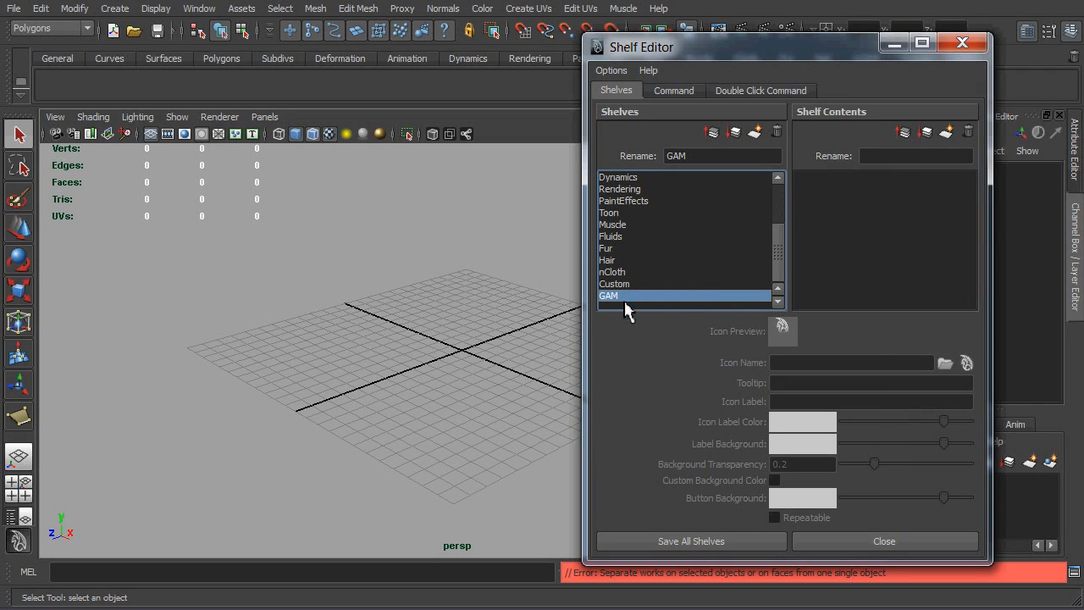
{"action": "left_click", "coordinate": [716, 136]}
{"action": "left_click", "coordinate": [714, 134]}
{"action": "left_click", "coordinate": [713, 134]}
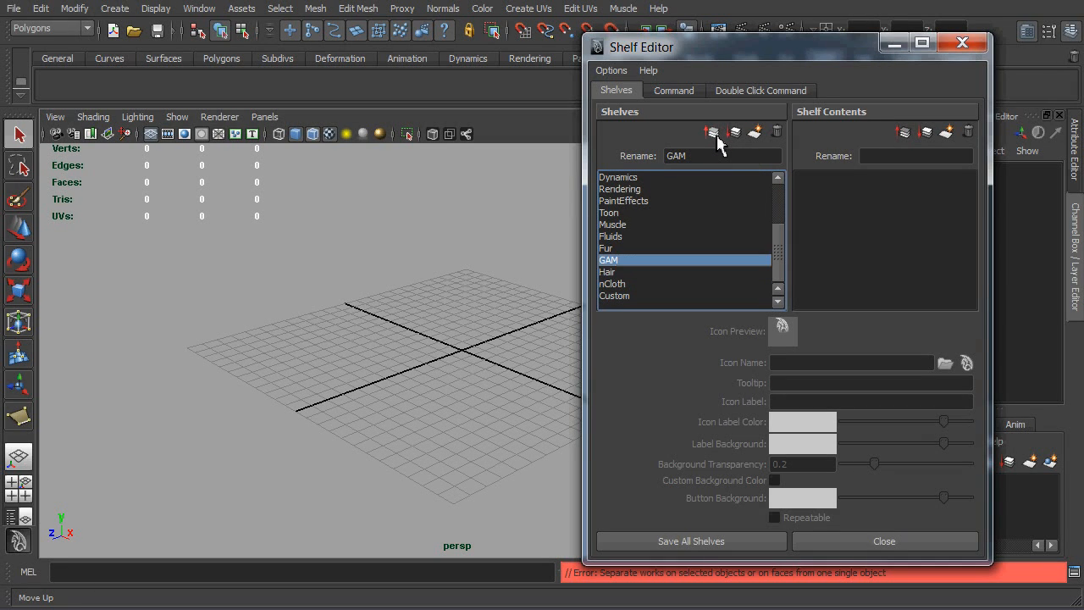
{"action": "left_click", "coordinate": [714, 133]}
{"action": "left_click", "coordinate": [714, 136]}
{"action": "left_click", "coordinate": [713, 136]}
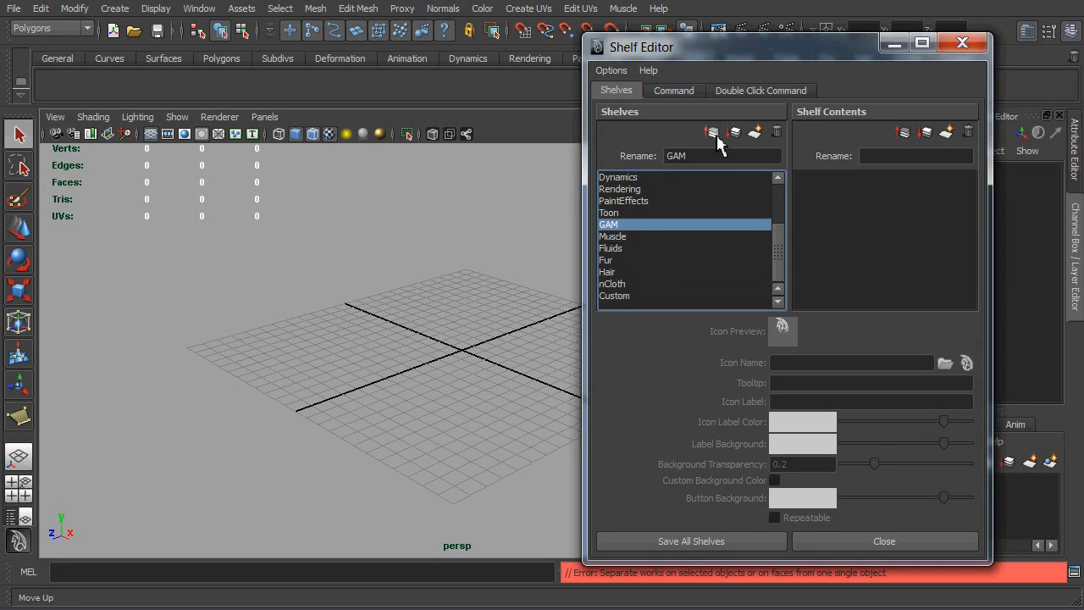
{"action": "left_click", "coordinate": [714, 136]}
{"action": "left_click", "coordinate": [713, 134]}
{"action": "left_click", "coordinate": [714, 134]}
{"action": "left_click", "coordinate": [714, 134]}
{"action": "left_click", "coordinate": [714, 134]}
{"action": "left_click", "coordinate": [713, 134]}
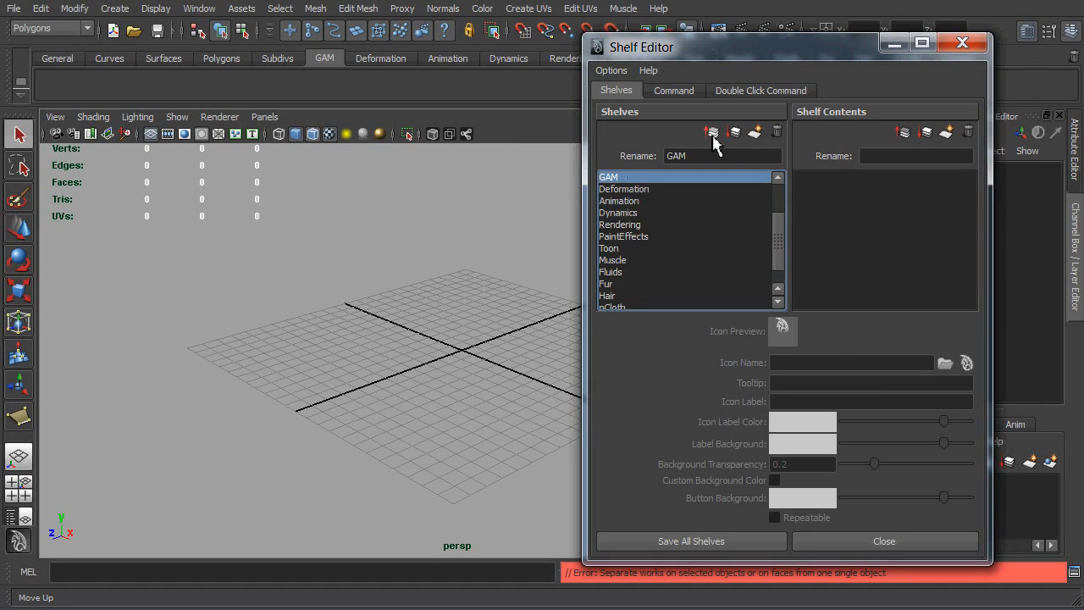
{"action": "left_click", "coordinate": [714, 134]}
{"action": "left_click", "coordinate": [712, 134]}
{"action": "left_click", "coordinate": [713, 134]}
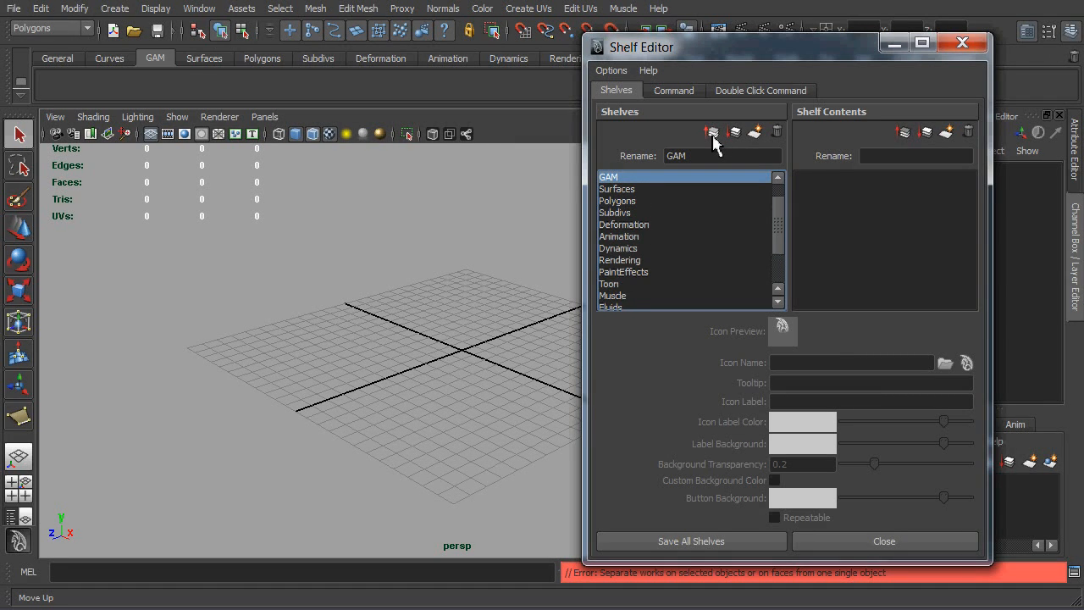
{"action": "left_click", "coordinate": [734, 133]}
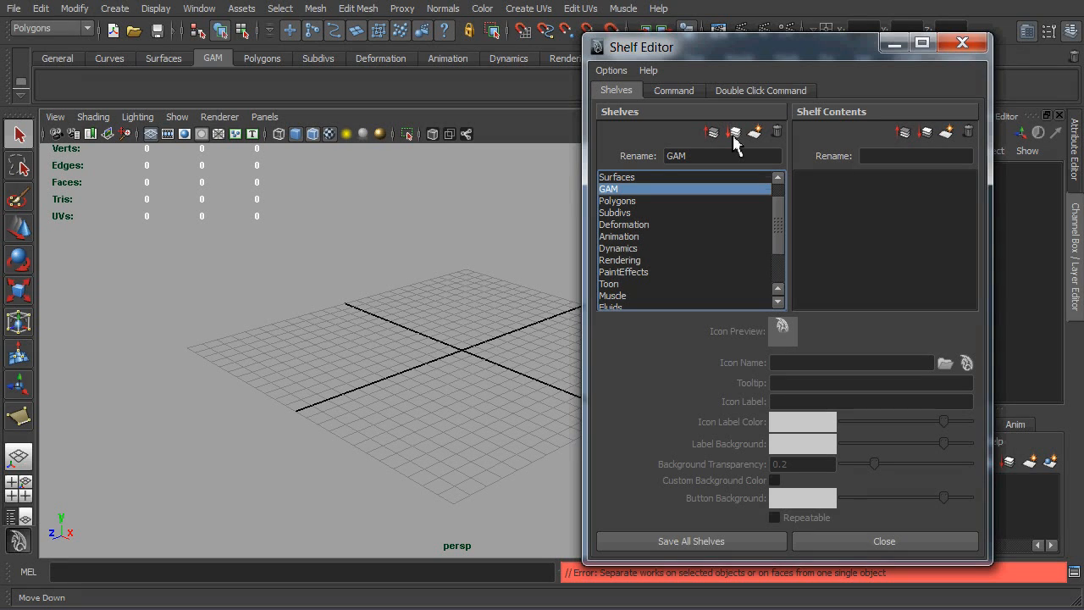
{"action": "left_click", "coordinate": [716, 134]}
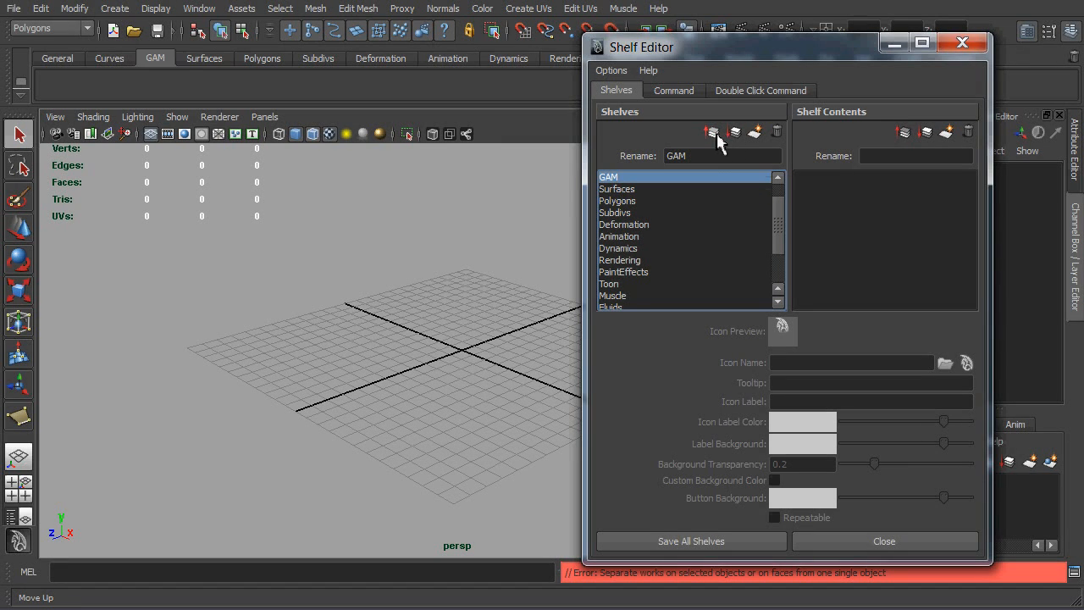
{"action": "left_click", "coordinate": [715, 133]}
{"action": "left_click", "coordinate": [716, 134]}
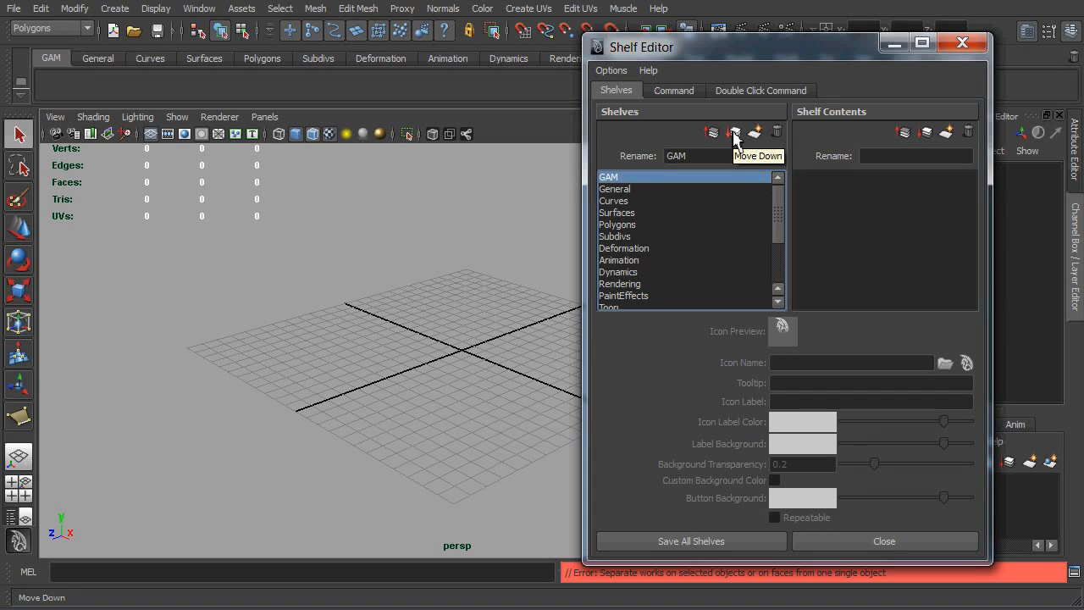
{"action": "left_click", "coordinate": [858, 540]}
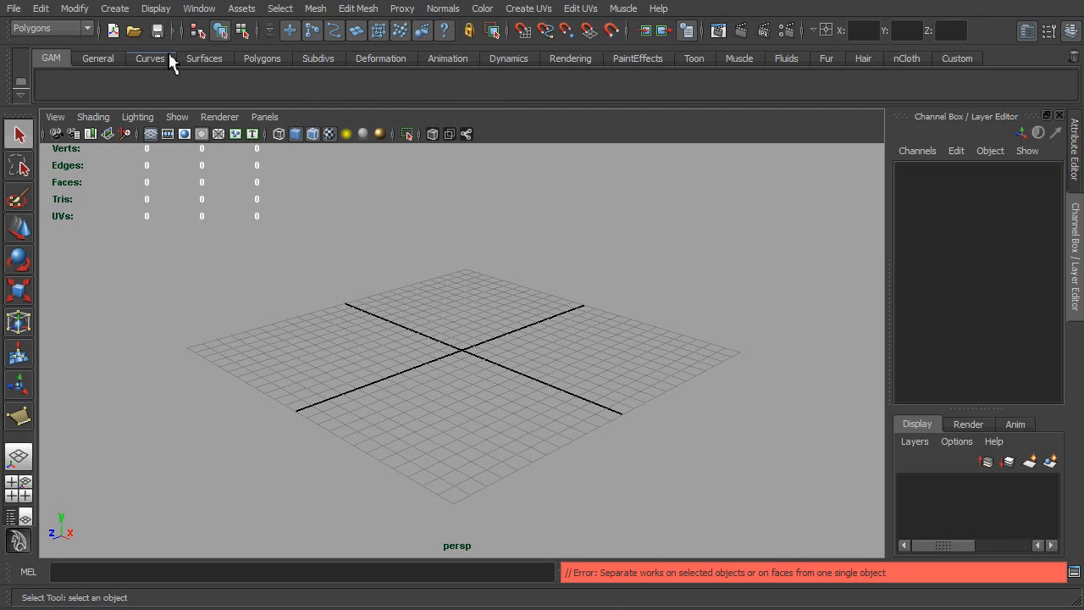
Tear off the Polygon Primitives list as a floating window and place it over the middle of the perspective view
{"action": "left_click", "coordinate": [117, 11]}
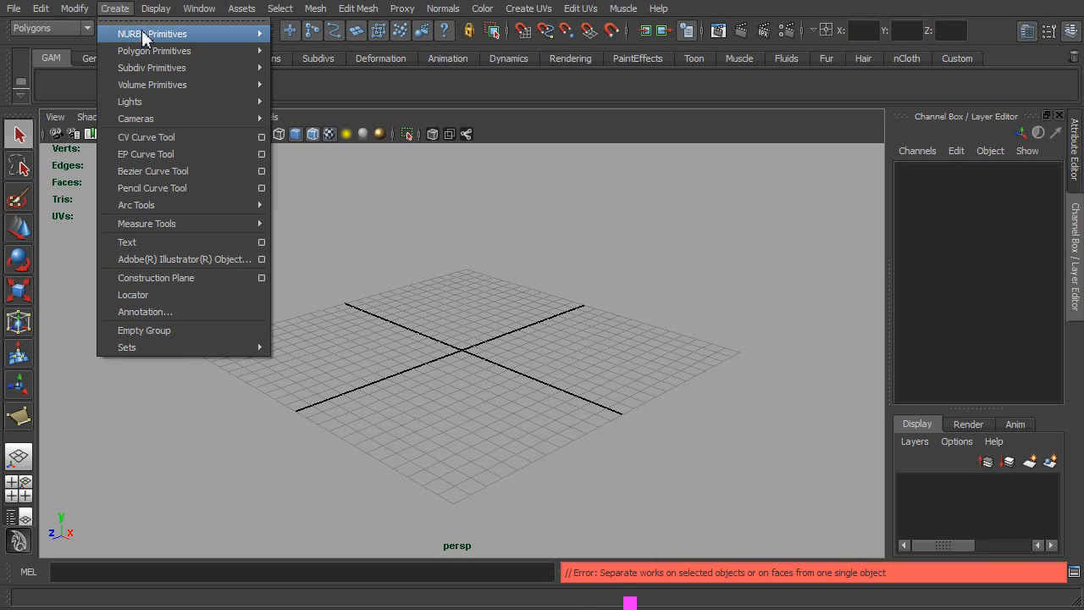
{"action": "mouse_move", "coordinate": [154, 50]}
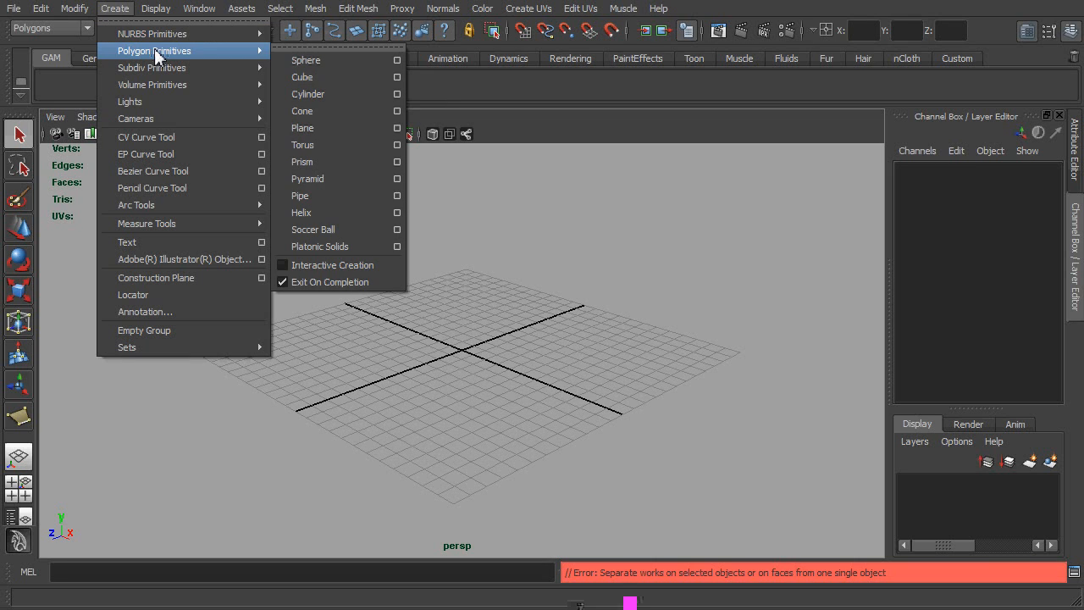
{"action": "left_click", "coordinate": [284, 48]}
{"action": "left_click_drag", "start_coordinate": [321, 33], "coordinate": [544, 175]}
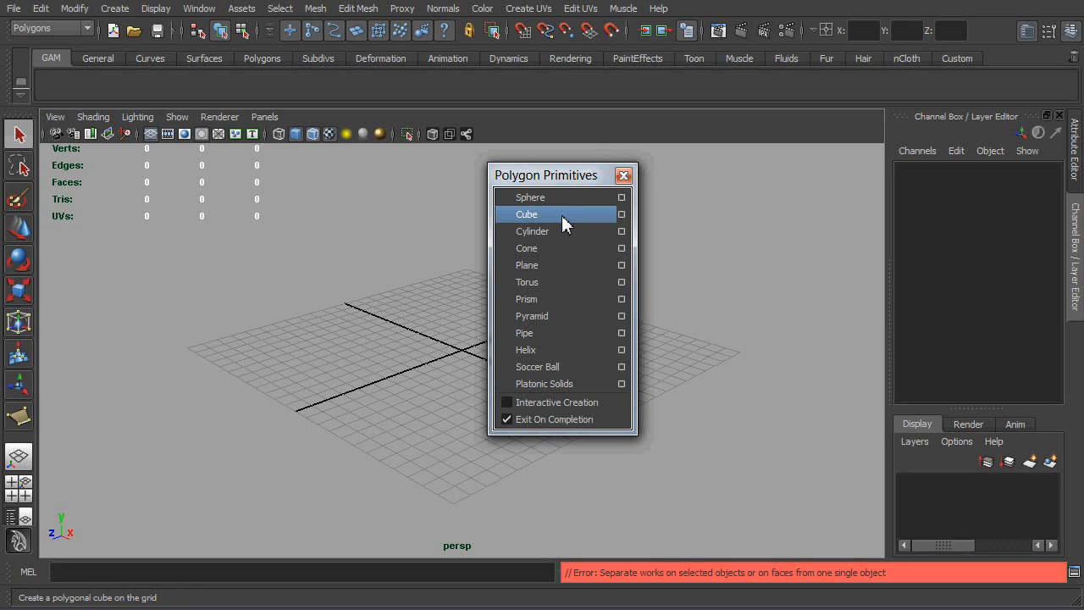
Add the Cube, Cylinder, Sphere and Plane primitives to the GAM shelf and close the floating primitives list
{"action": "left_click", "coordinate": [562, 215], "text": "ctrl+shift"}
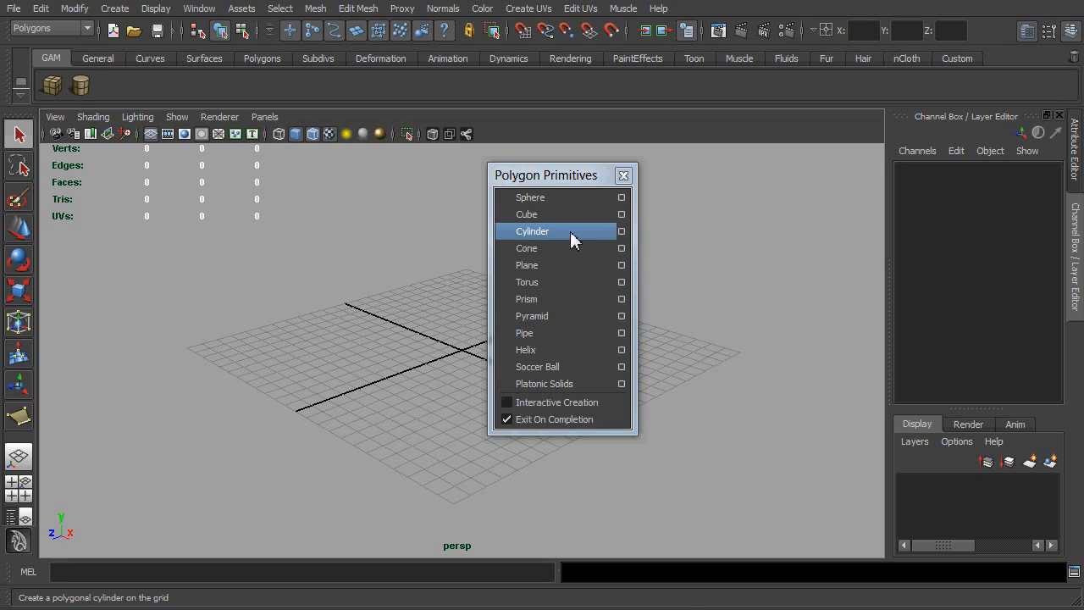
{"action": "left_click", "coordinate": [569, 234], "text": "ctrl+shift"}
{"action": "left_click", "coordinate": [570, 196], "text": "ctrl+shift"}
{"action": "left_click", "coordinate": [570, 263], "text": "ctrl+shift"}
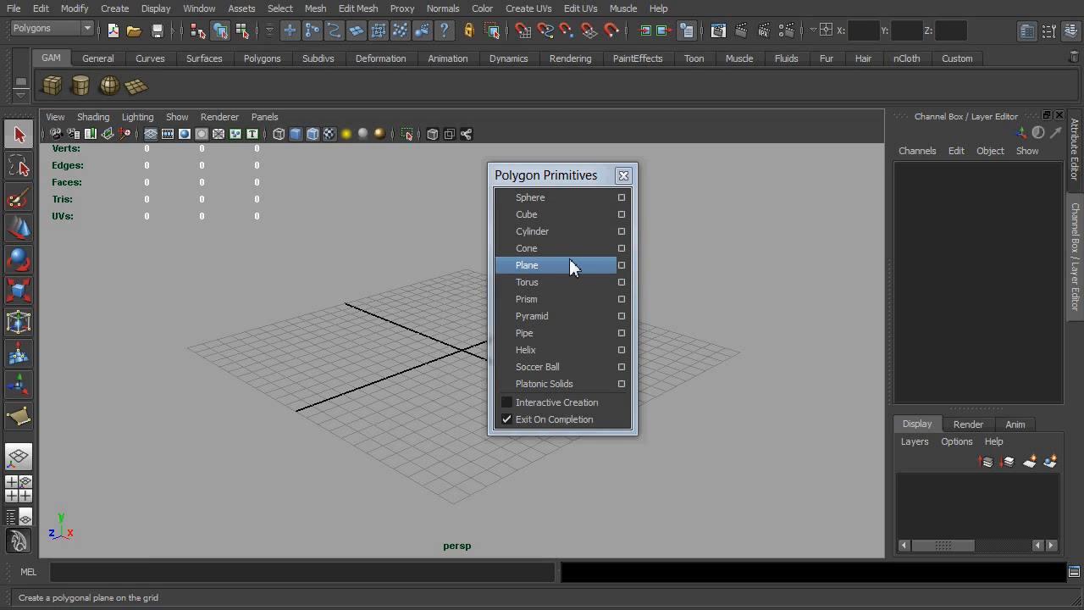
{"action": "left_click", "coordinate": [623, 176]}
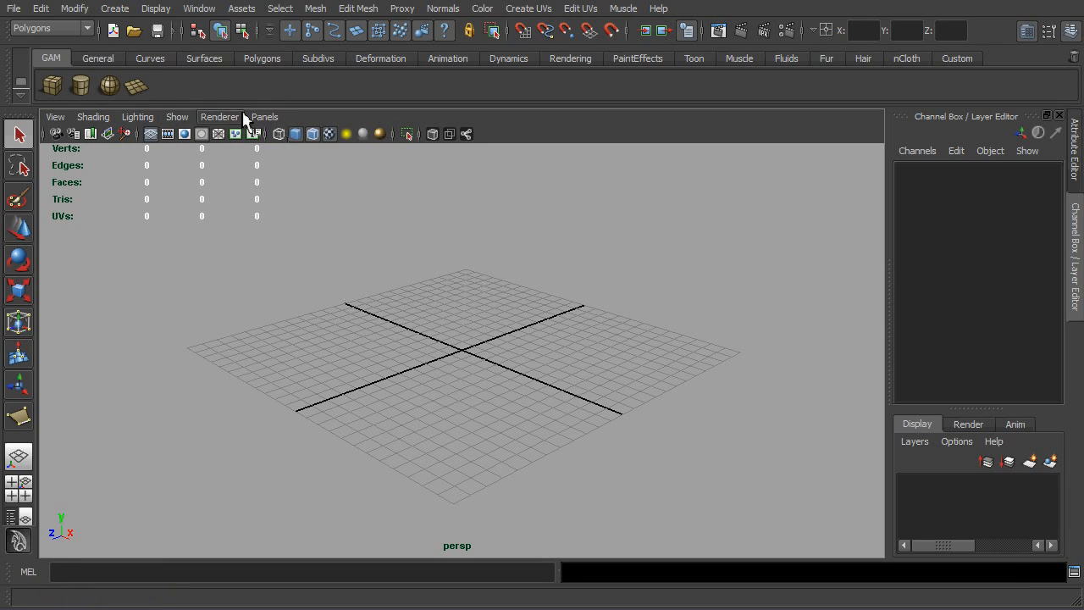
Tear off the Mesh command list, add Combine and Separate to the GAM shelf, and close the list
{"action": "left_click", "coordinate": [314, 8]}
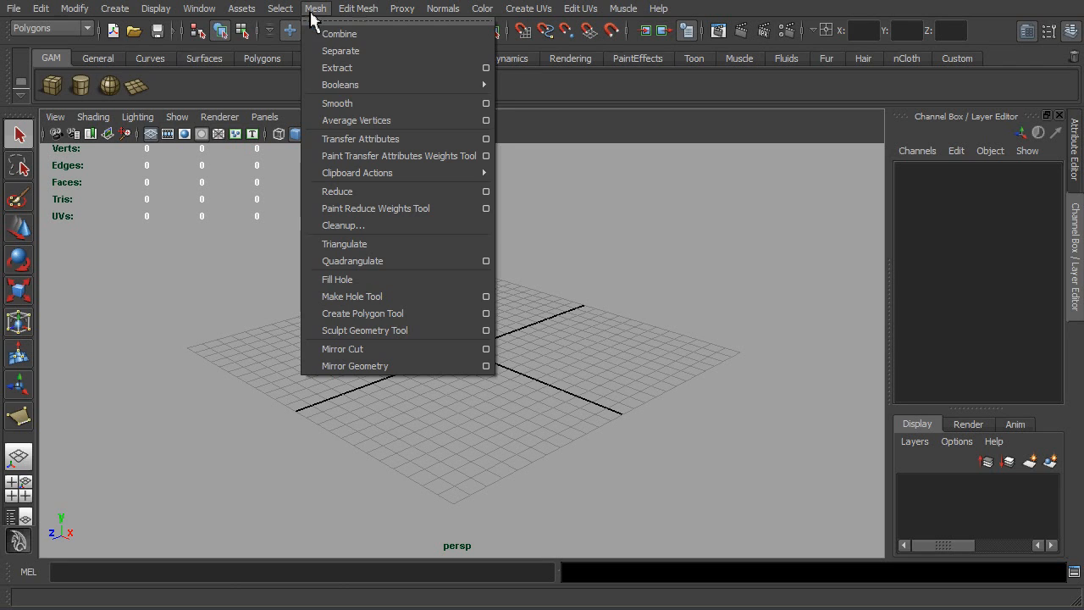
{"action": "left_click", "coordinate": [356, 21]}
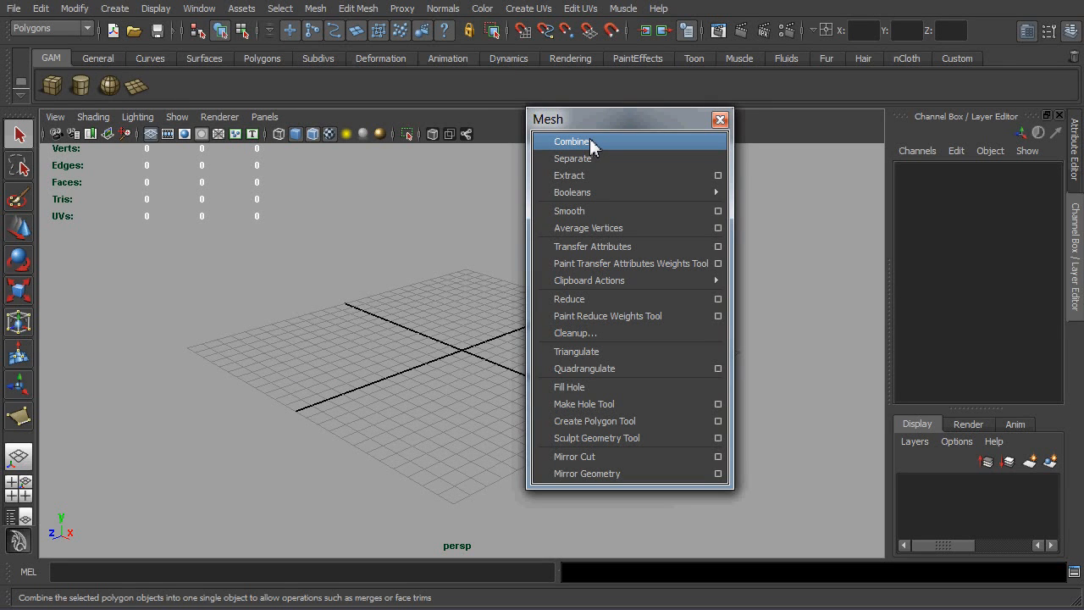
{"action": "left_click", "coordinate": [593, 148], "text": "ctrl+shift"}
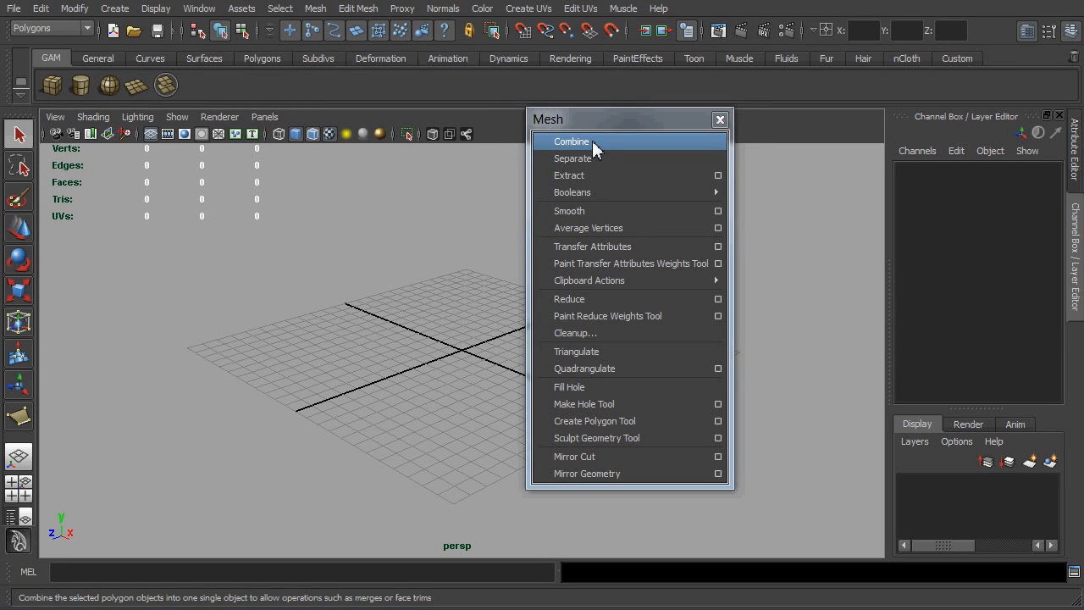
{"action": "left_click", "coordinate": [597, 157], "text": "ctrl+shift"}
{"action": "mouse_move", "coordinate": [632, 193]}
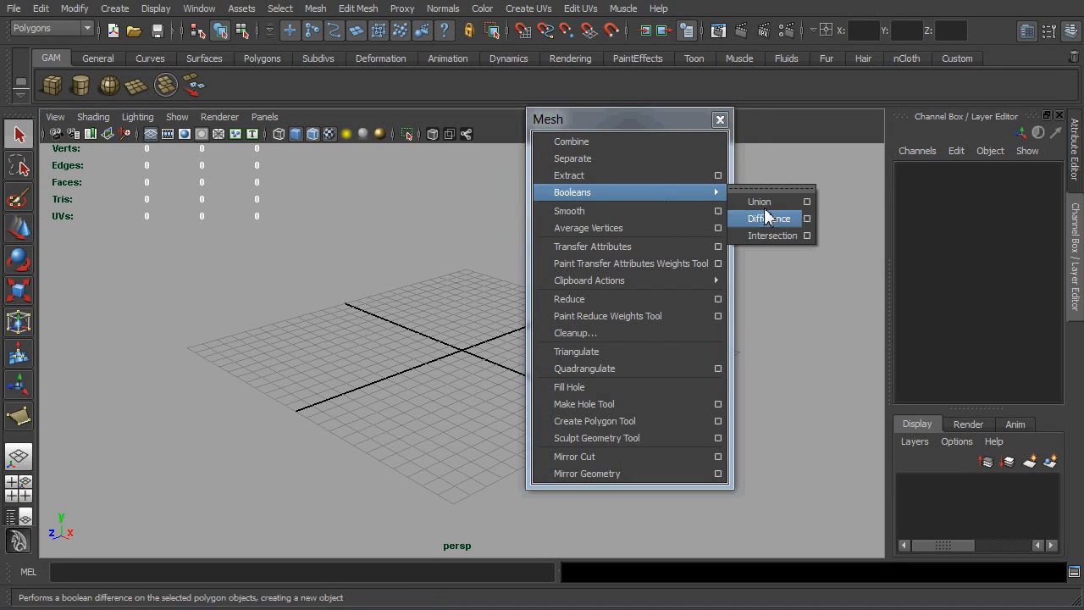
{"action": "left_click_drag", "start_coordinate": [649, 123], "coordinate": [698, 128]}
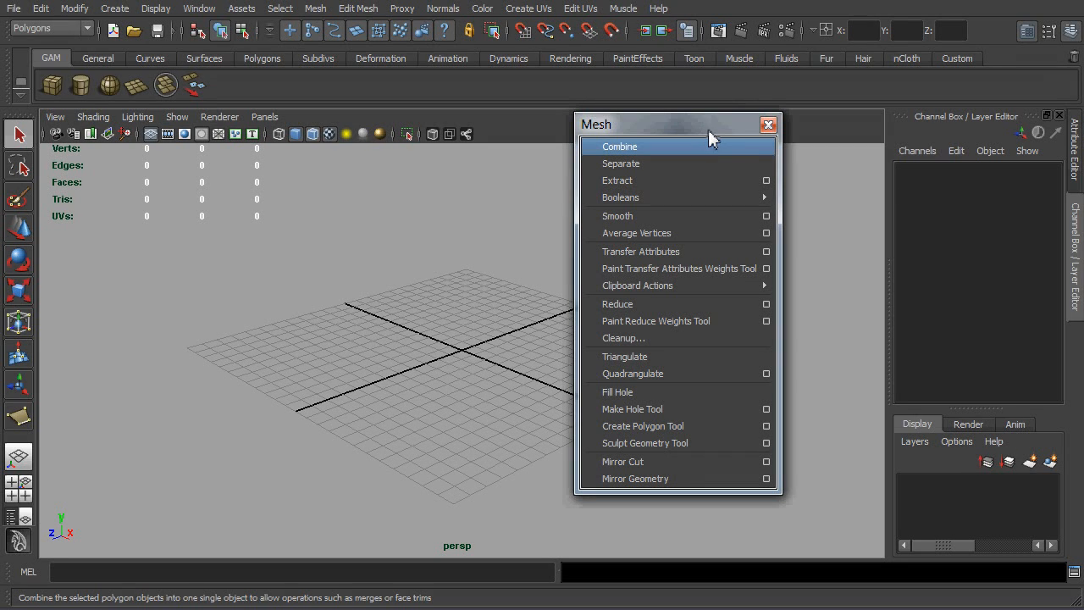
{"action": "left_click", "coordinate": [767, 125]}
Tear off the Edit Mesh list and add Extrude, Append to Polygon, Split Polygon and Insert Edge Loop to the GAM shelf
{"action": "left_click", "coordinate": [369, 9]}
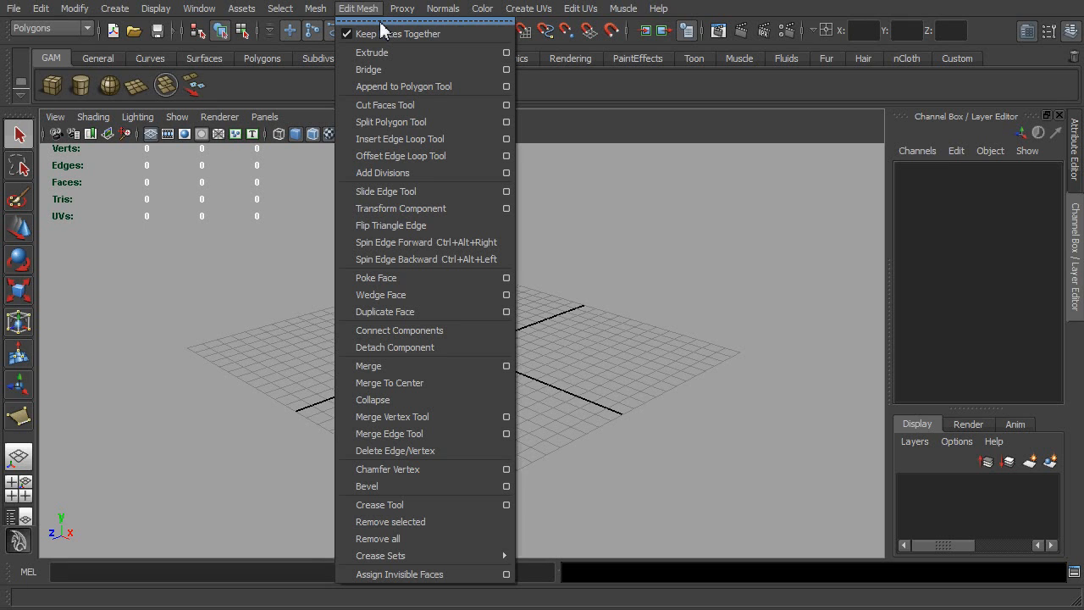
{"action": "left_click", "coordinate": [381, 22]}
{"action": "left_click_drag", "start_coordinate": [406, 7], "coordinate": [528, 31]}
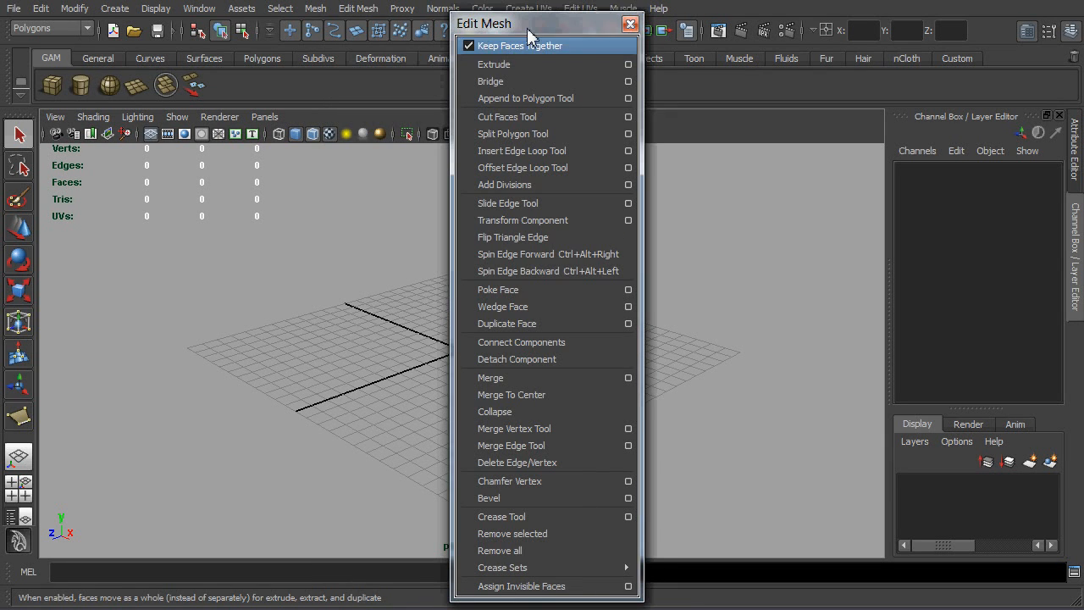
{"action": "left_click", "coordinate": [533, 77], "text": "ctrl+shift"}
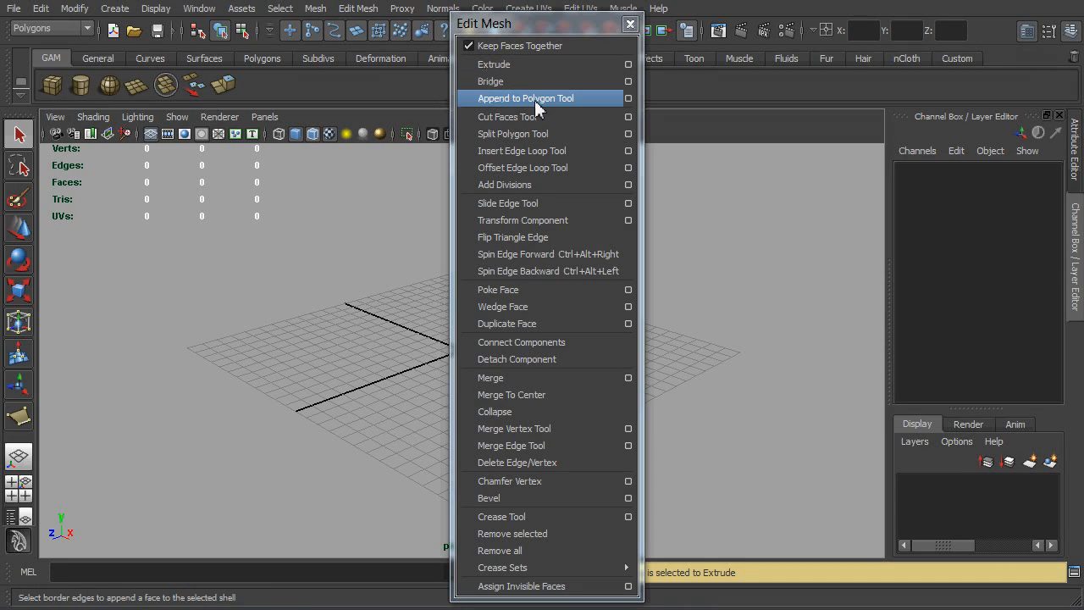
{"action": "left_click", "coordinate": [534, 100], "text": "ctrl+shift"}
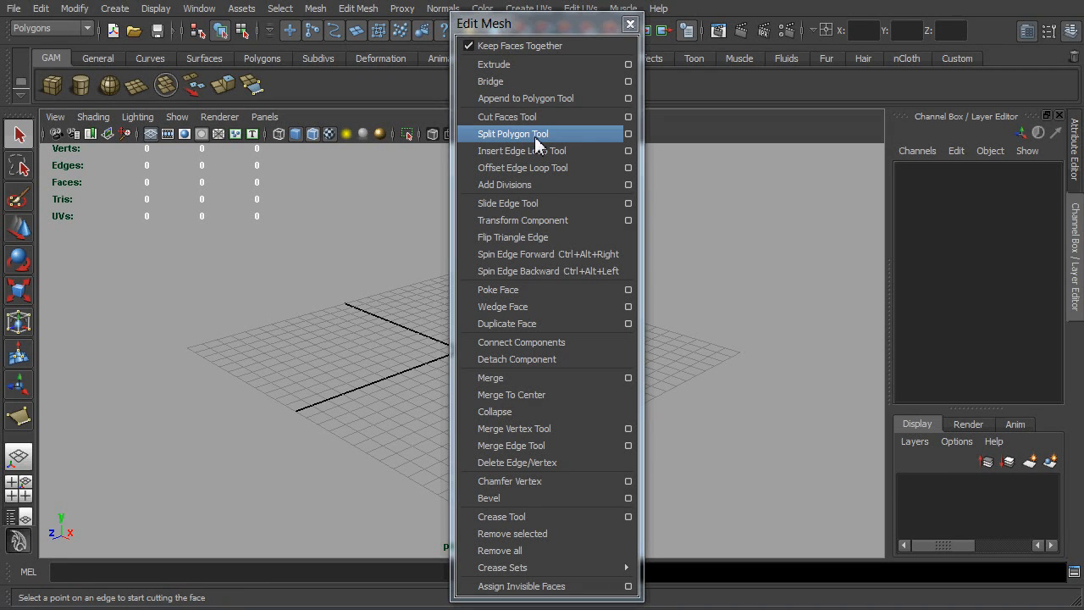
{"action": "left_click", "coordinate": [535, 138], "text": "ctrl+shift"}
{"action": "left_click", "coordinate": [547, 152], "text": "ctrl+shift"}
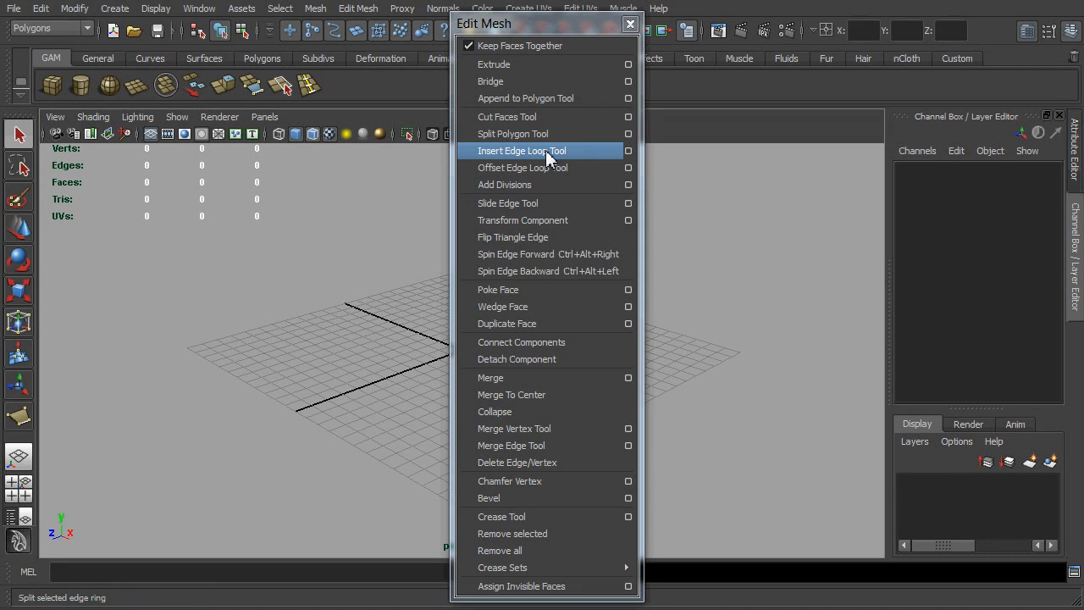
Add Merge, Collapse, Merge Vertex, Merge Edge, Delete Edge/Vertex, Chamfer Vertex and Bevel to the GAM shelf, then close the Edit Mesh list
{"action": "left_click", "coordinate": [597, 383], "text": "ctrl+shift"}
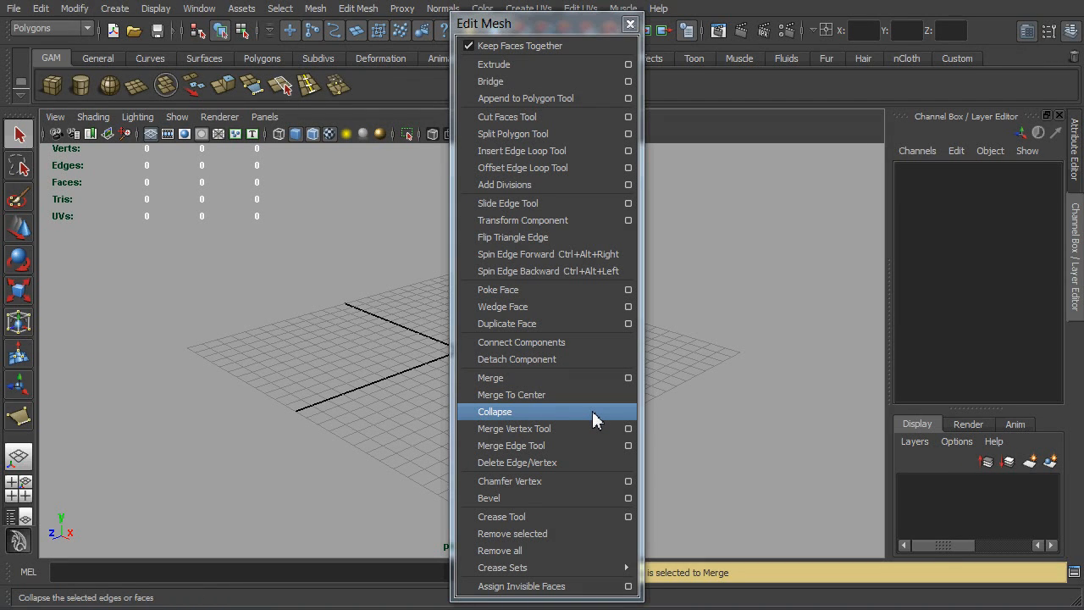
{"action": "left_click", "coordinate": [592, 420], "text": "ctrl+shift"}
{"action": "left_click", "coordinate": [588, 430], "text": "ctrl+shift"}
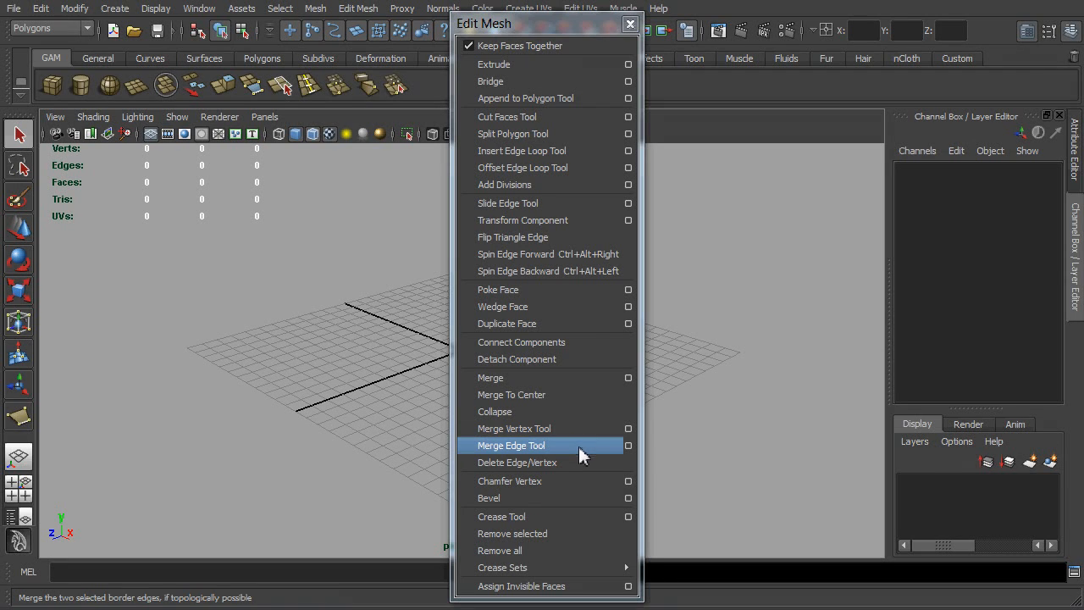
{"action": "left_click", "coordinate": [580, 447], "text": "ctrl+shift"}
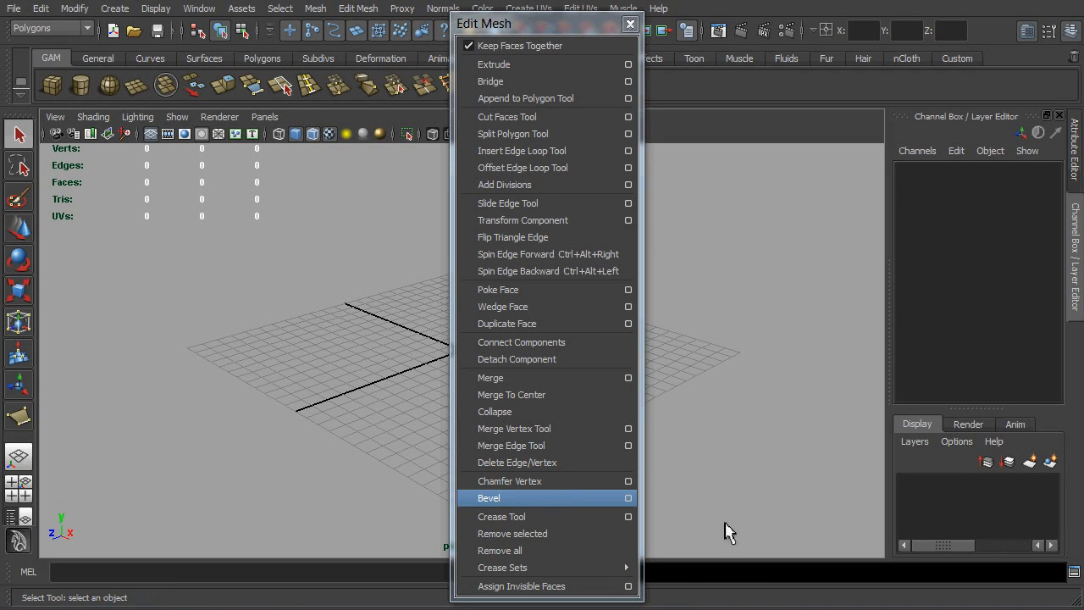
{"action": "left_click_drag", "start_coordinate": [558, 26], "coordinate": [743, 18]}
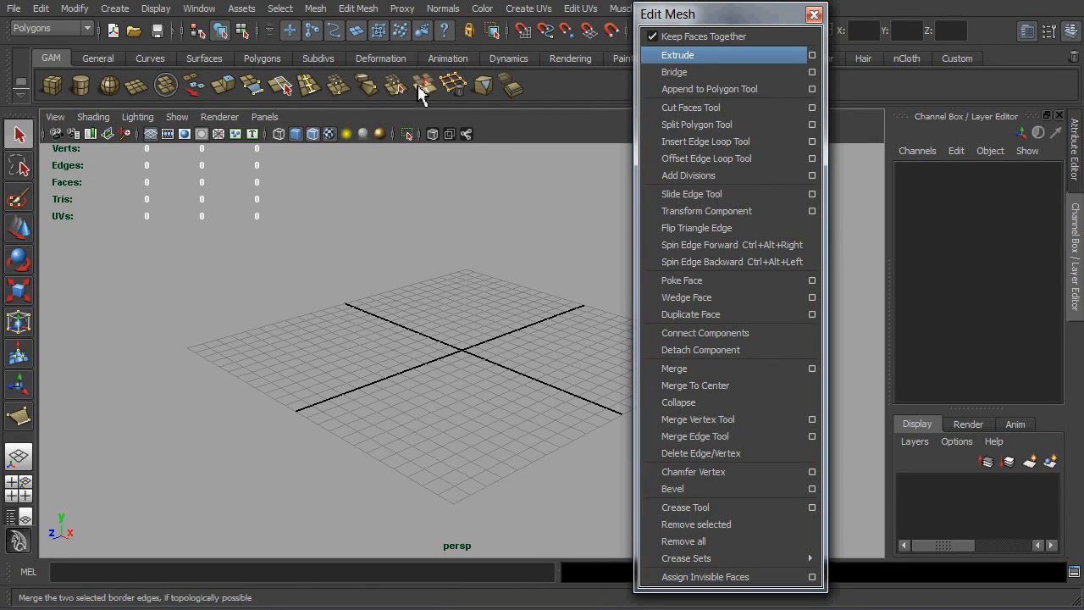
{"action": "left_click", "coordinate": [814, 15]}
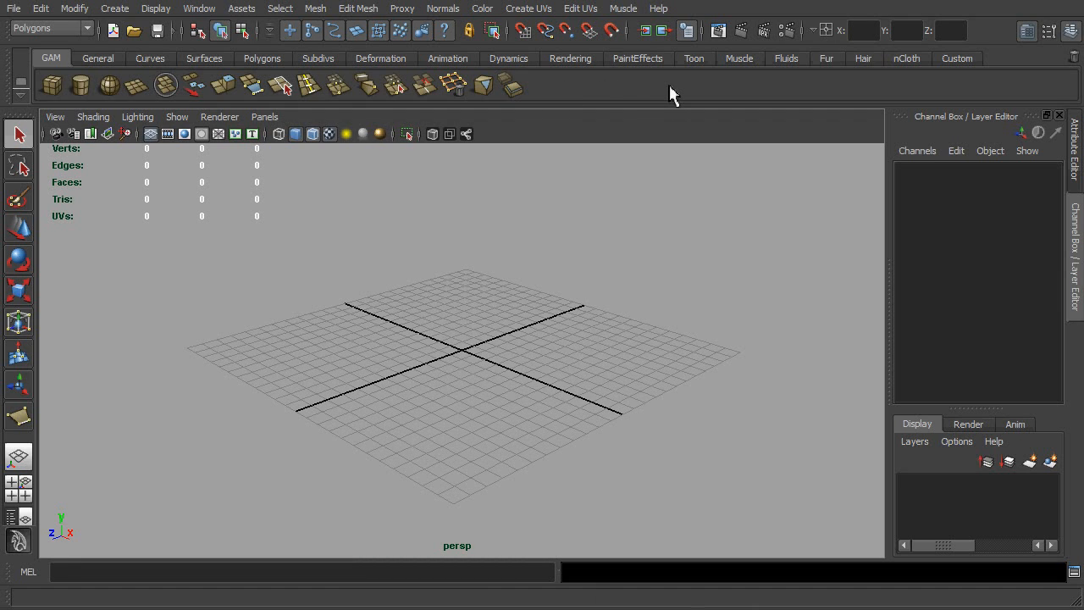
Tear off the Edit Mesh list again to compare its commands with the GAM shelf icons, and close it
{"action": "left_click", "coordinate": [357, 8]}
{"action": "left_click", "coordinate": [416, 19]}
{"action": "left_click_drag", "start_coordinate": [415, 15], "coordinate": [719, 33]}
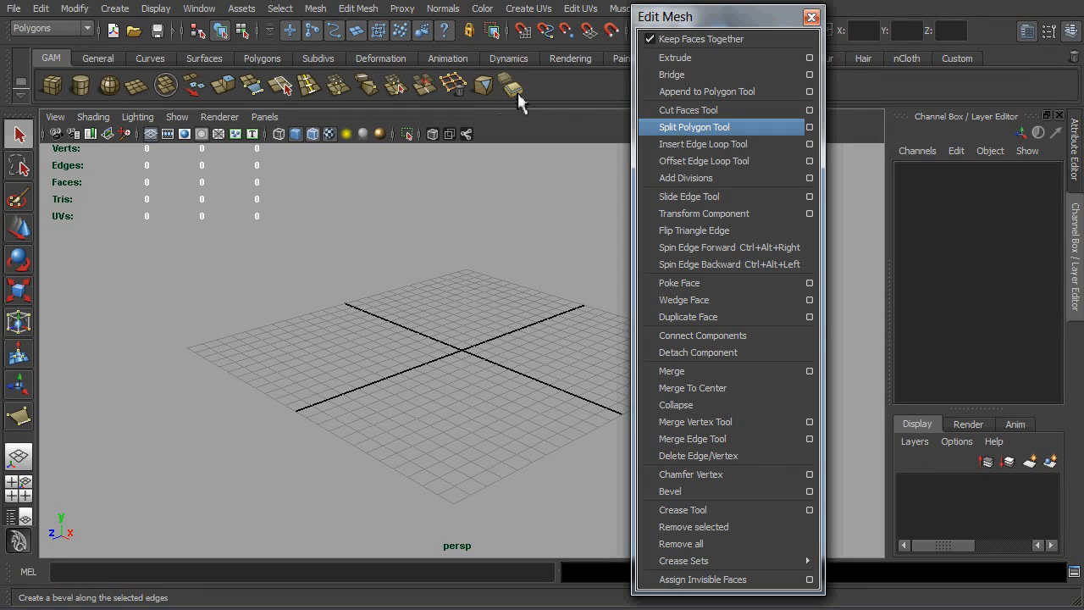
{"action": "left_click", "coordinate": [811, 17]}
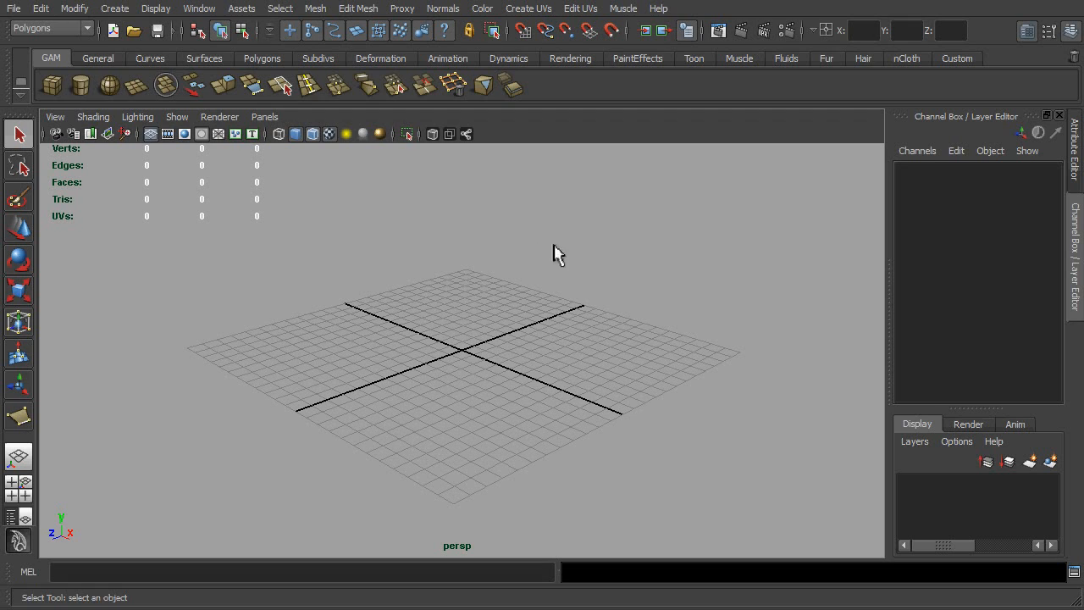
Create a polygon plane from the GAM shelf and display it shaded in the perspective view
{"action": "left_click", "coordinate": [138, 87]}
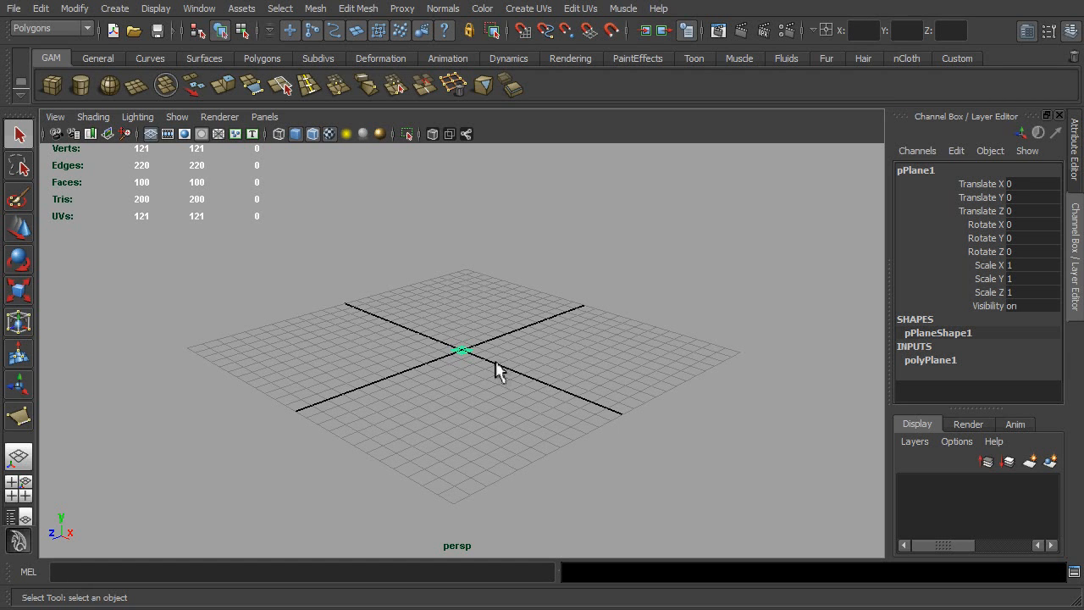
{"action": "key", "text": "5"}
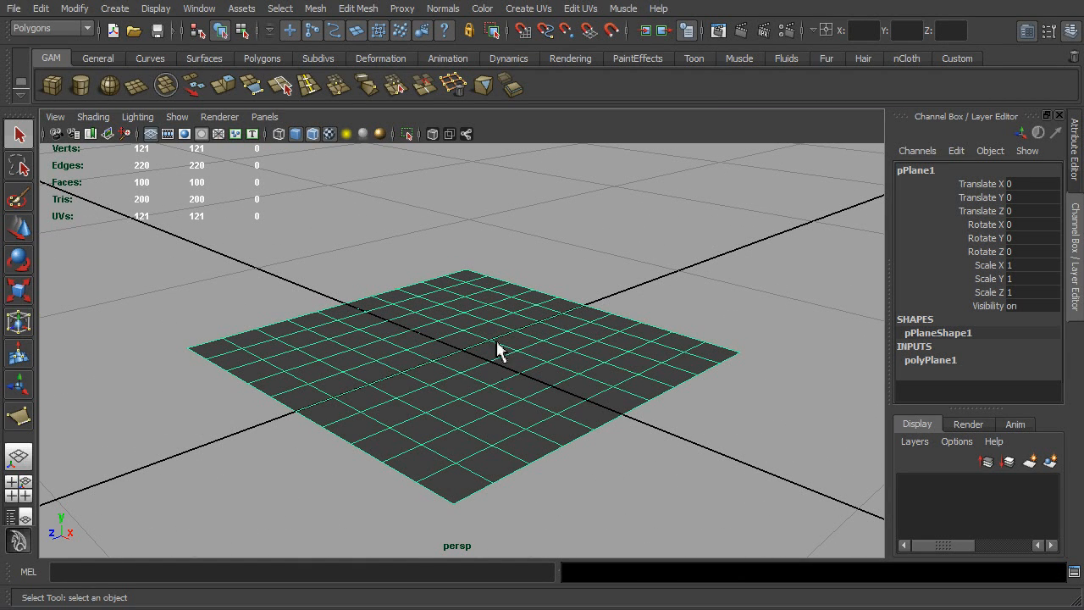
{"action": "left_click_drag", "start_coordinate": [574, 379], "coordinate": [570, 426], "text": "alt"}
{"action": "middle_click_drag", "start_coordinate": [571, 426], "coordinate": [576, 404], "text": "alt"}
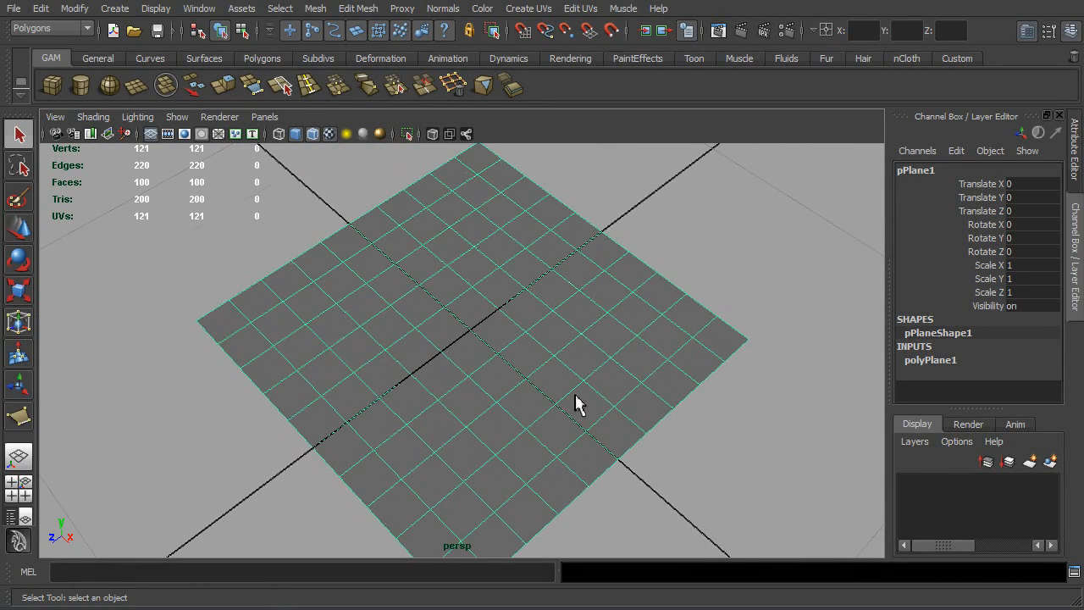
{"action": "scroll", "coordinate": [576, 395], "scroll_direction": "down", "scroll_amount": 3}
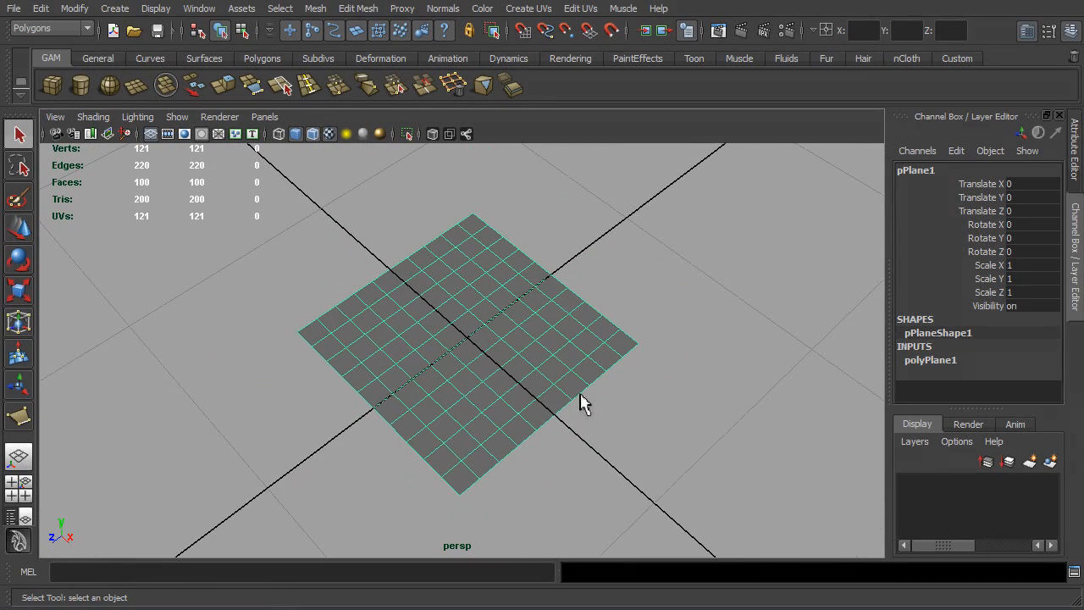
Set both the Subdivisions Width and Subdivisions Height of the plane to 5
{"action": "left_click", "coordinate": [943, 362]}
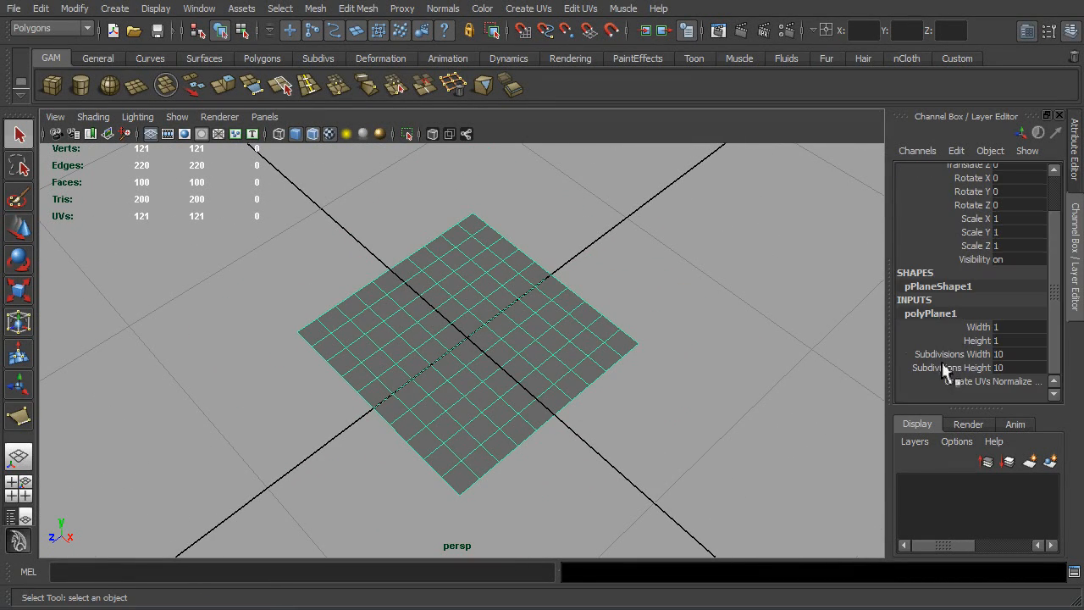
{"action": "left_click_drag", "start_coordinate": [1020, 354], "coordinate": [1024, 370]}
{"action": "left_click", "coordinate": [1022, 369]}
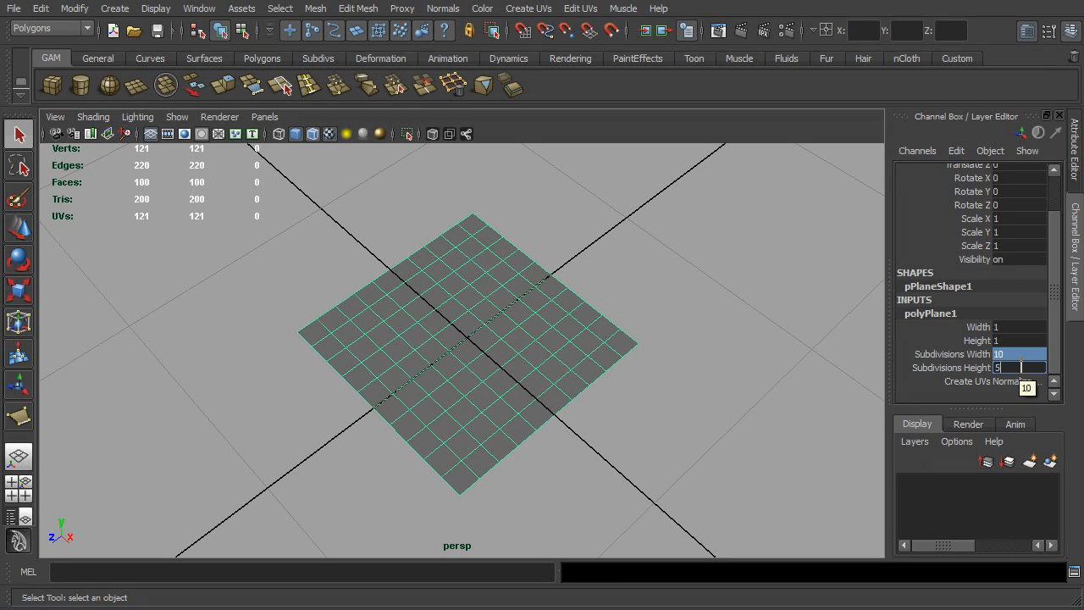
{"action": "type", "text": "5"}
{"action": "key", "text": "Return"}
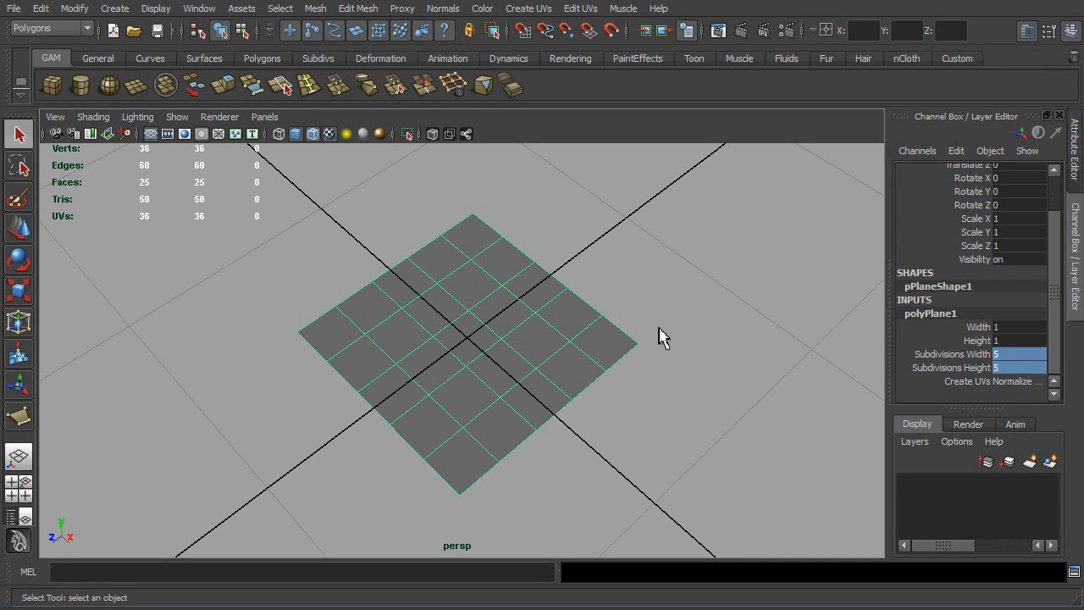
Reselect the plane and hide the grid in the perspective view
{"action": "left_click", "coordinate": [690, 329]}
{"action": "left_click", "coordinate": [607, 354]}
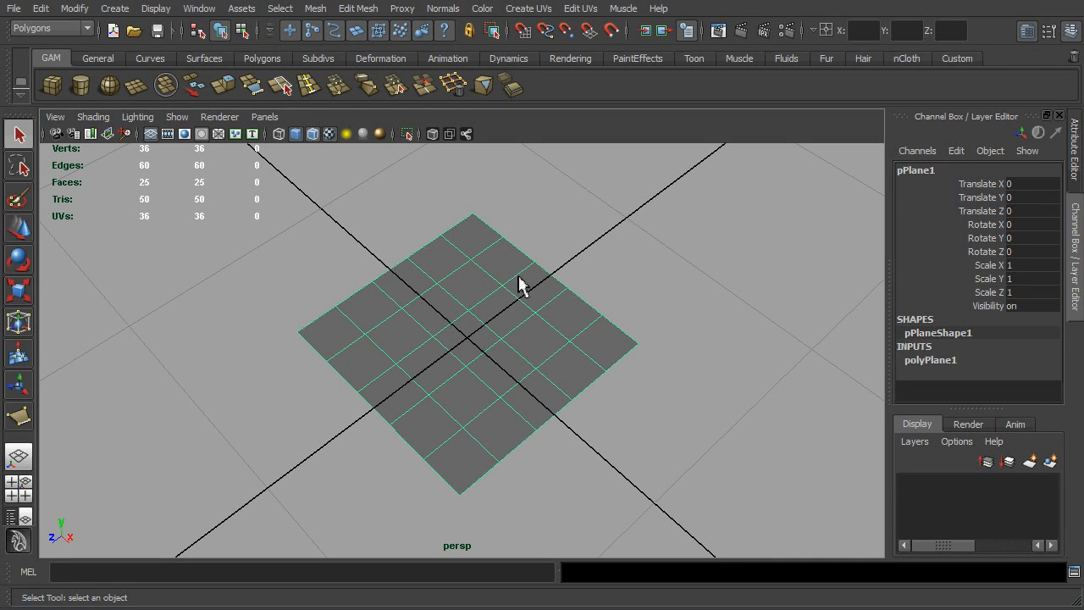
{"action": "left_click", "coordinate": [150, 135]}
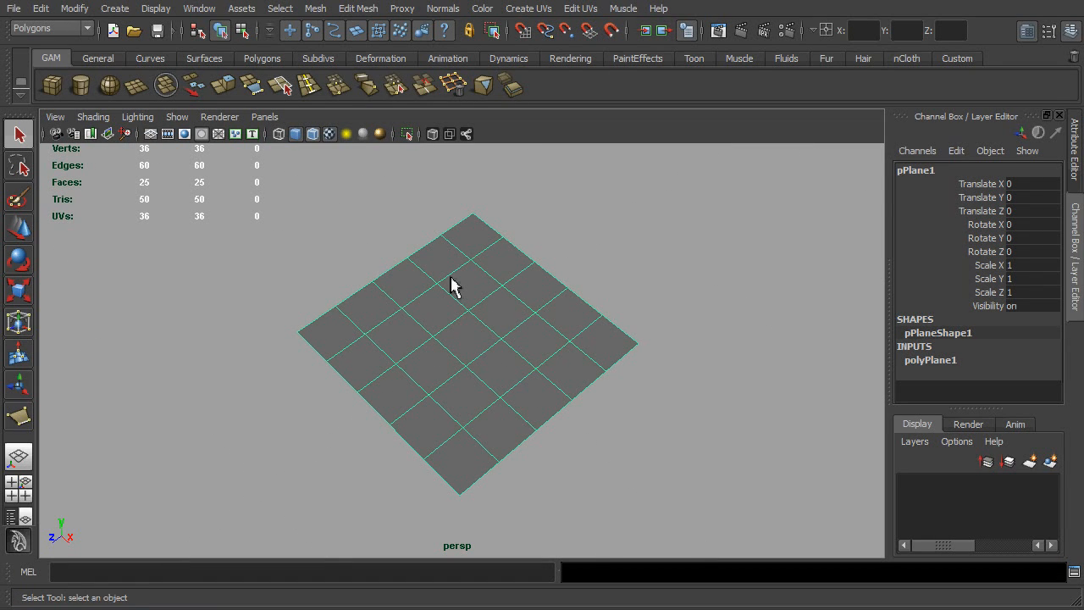
Delete a two-by-two block of faces around the plane's middle and return to object mode
{"action": "right_click_drag", "start_coordinate": [451, 286], "coordinate": [446, 312]}
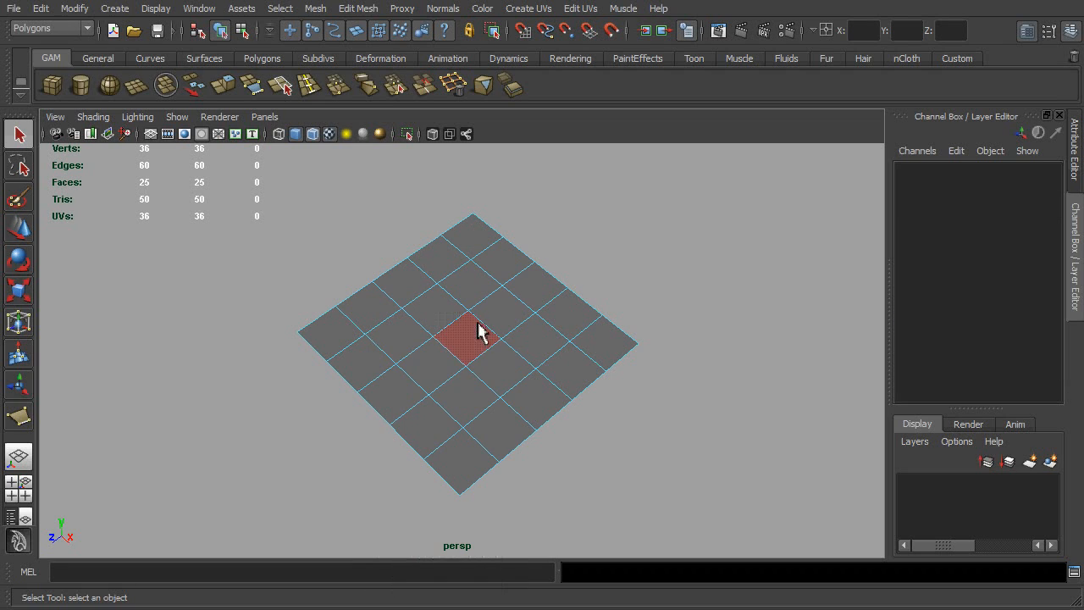
{"action": "left_click", "coordinate": [474, 333]}
{"action": "left_click", "coordinate": [447, 368], "text": "shift"}
{"action": "left_click", "coordinate": [467, 413], "text": "shift"}
{"action": "left_click", "coordinate": [512, 375], "text": "shift"}
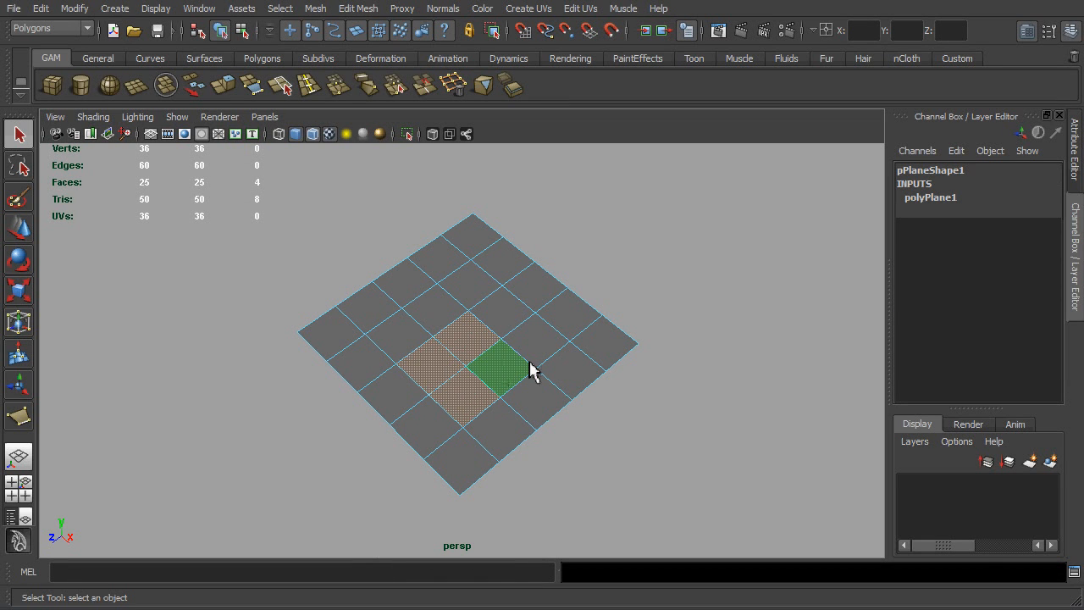
{"action": "key", "text": "Delete"}
{"action": "left_click", "coordinate": [489, 266]}
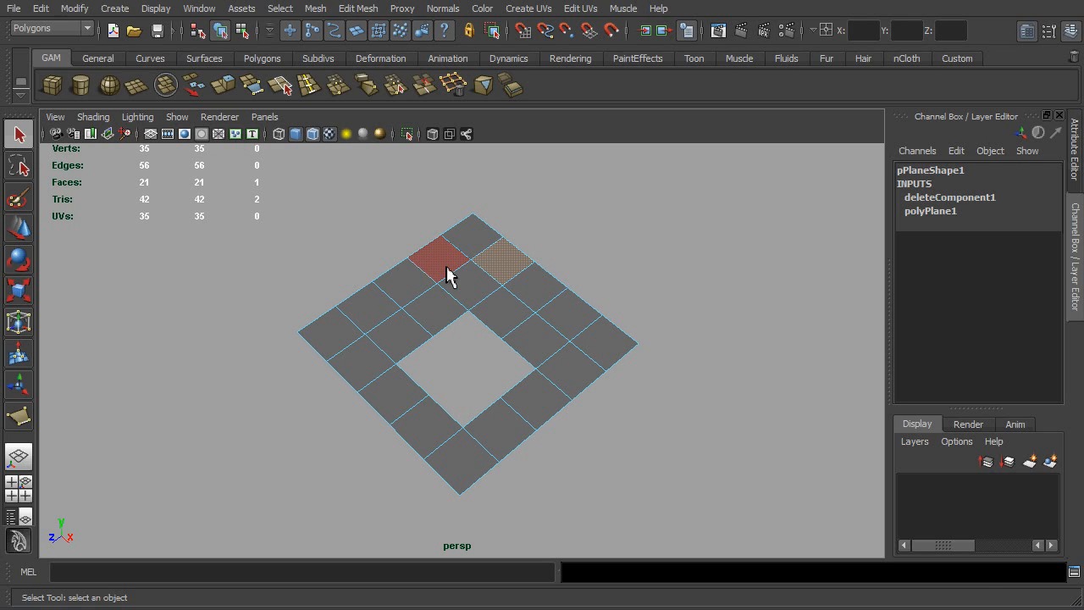
{"action": "right_click_drag", "start_coordinate": [547, 354], "coordinate": [574, 320]}
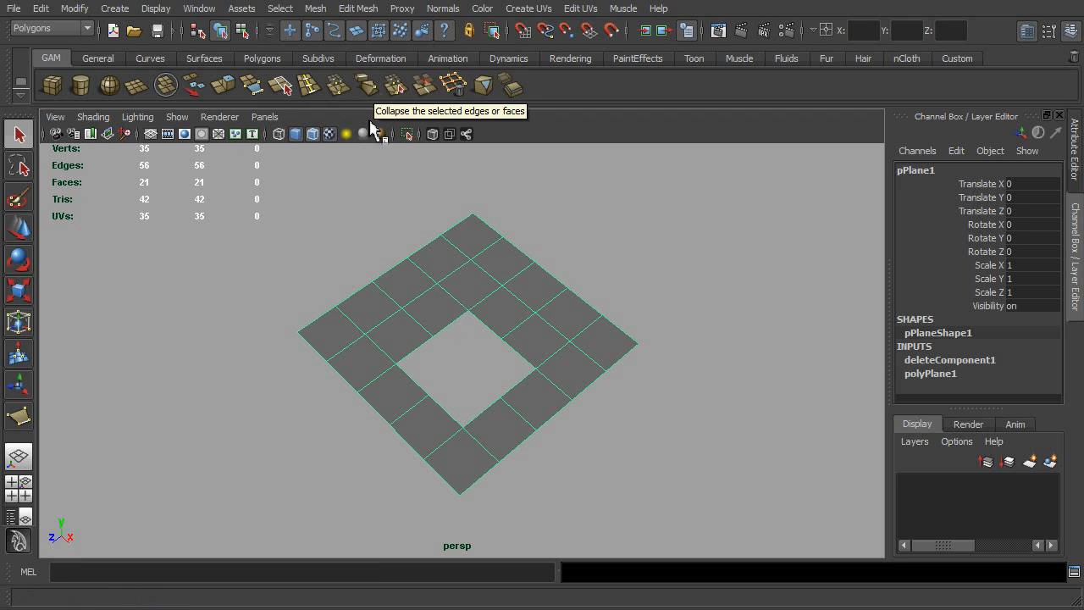
Collapse three consecutive interior edges beside the hole in the plane using the GAM shelf's Collapse command
{"action": "right_click_drag", "start_coordinate": [481, 267], "coordinate": [489, 243]}
{"action": "left_click", "coordinate": [449, 281]}
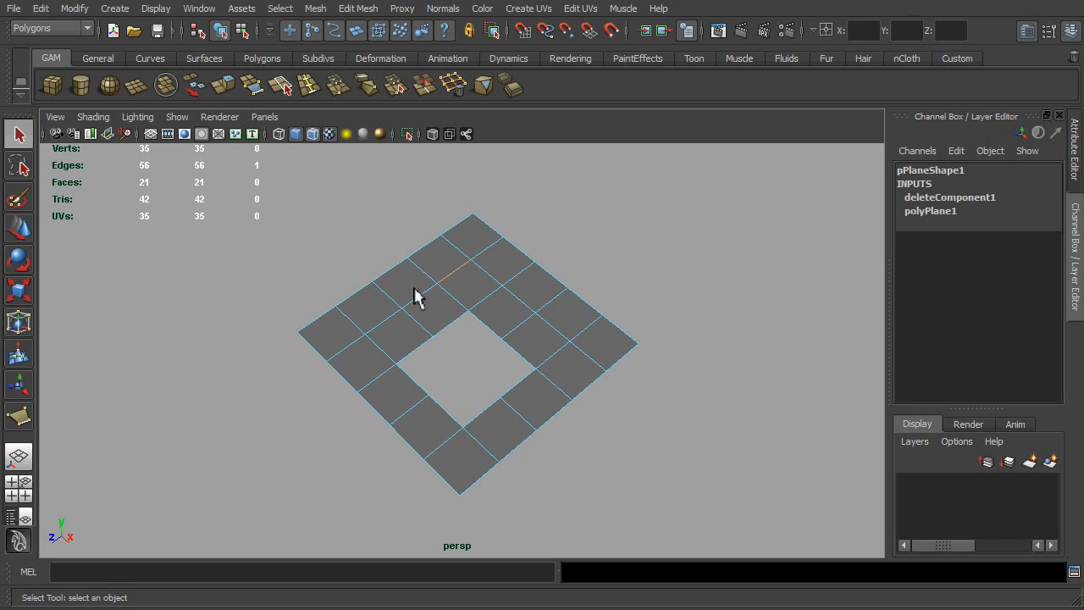
{"action": "left_click", "coordinate": [428, 303], "text": "shift"}
{"action": "left_click", "coordinate": [380, 329], "text": "shift"}
{"action": "left_click", "coordinate": [366, 86]}
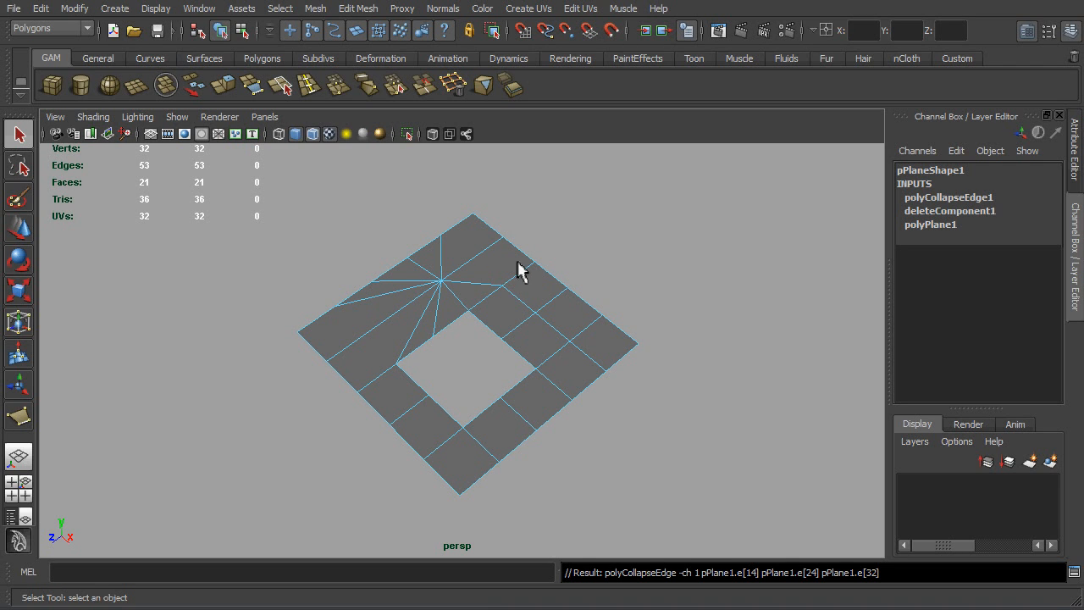
Undo the collapse of the three interior edges on the plane
{"action": "left_click", "coordinate": [40, 9]}
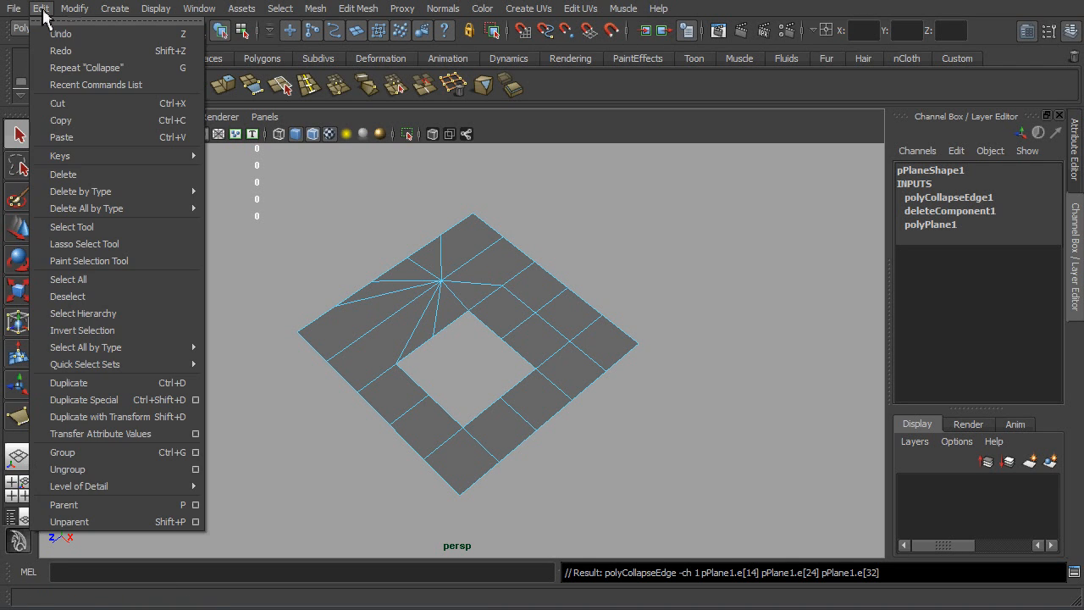
{"action": "left_click", "coordinate": [56, 34]}
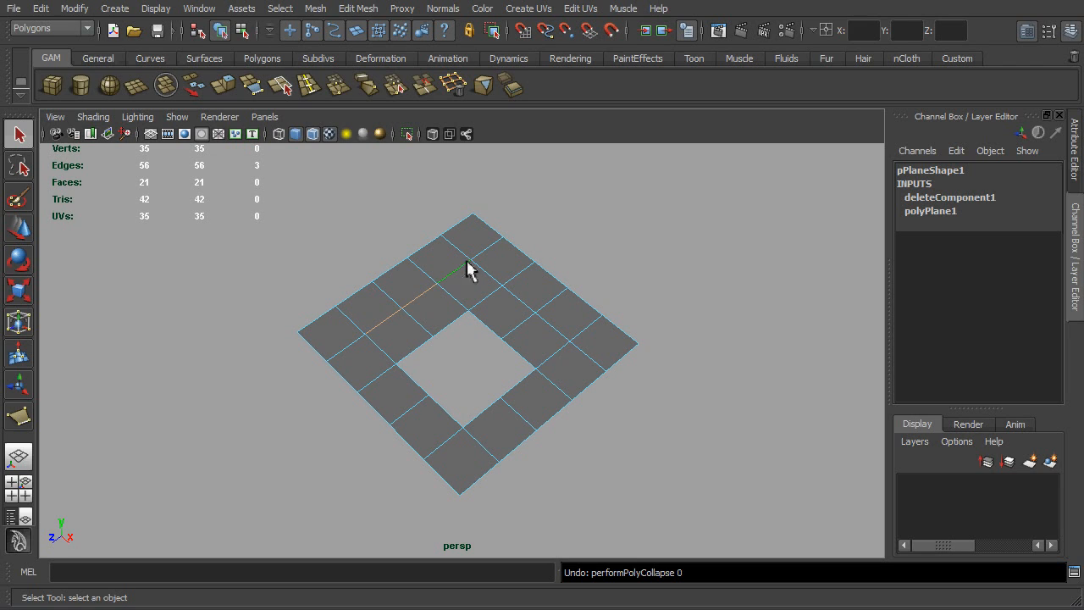
Try the GAM shelf's Collapse command on three adjacent faces between the hole and the plane's far corner, and undo it
{"action": "right_click_drag", "start_coordinate": [421, 299], "coordinate": [424, 336]}
{"action": "left_click", "coordinate": [426, 322]}
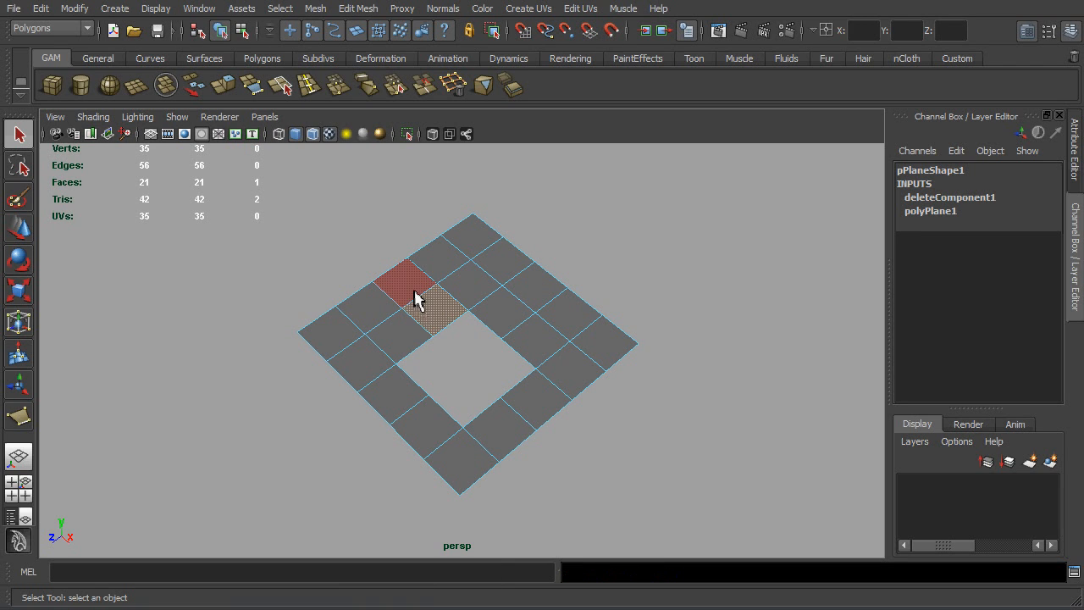
{"action": "left_click", "coordinate": [414, 289]}
{"action": "left_click", "coordinate": [447, 260]}
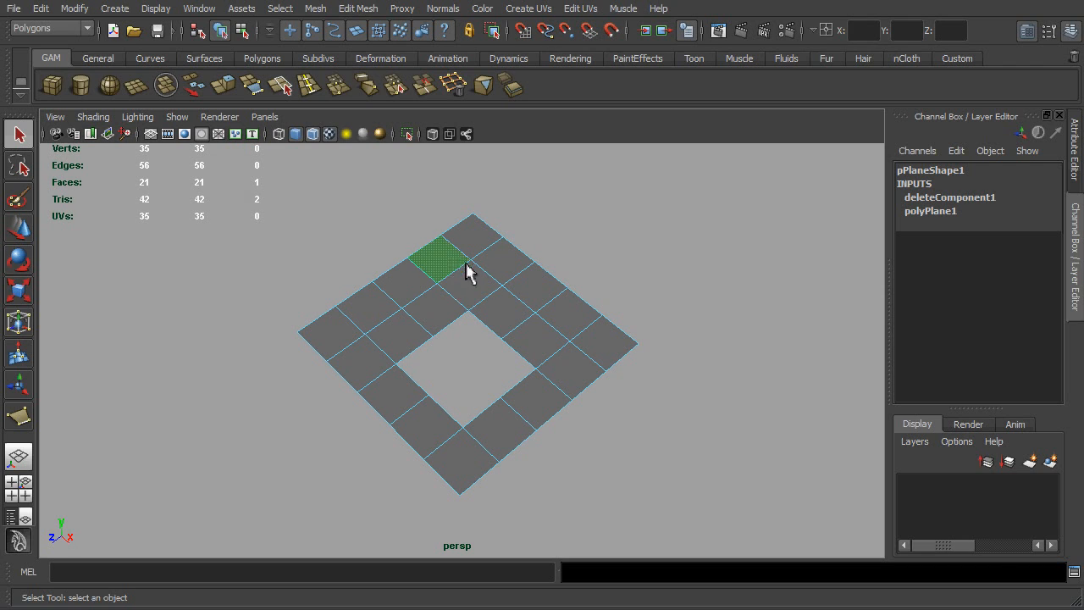
{"action": "left_click", "coordinate": [485, 275], "text": "shift"}
{"action": "left_click", "coordinate": [506, 267], "text": "shift"}
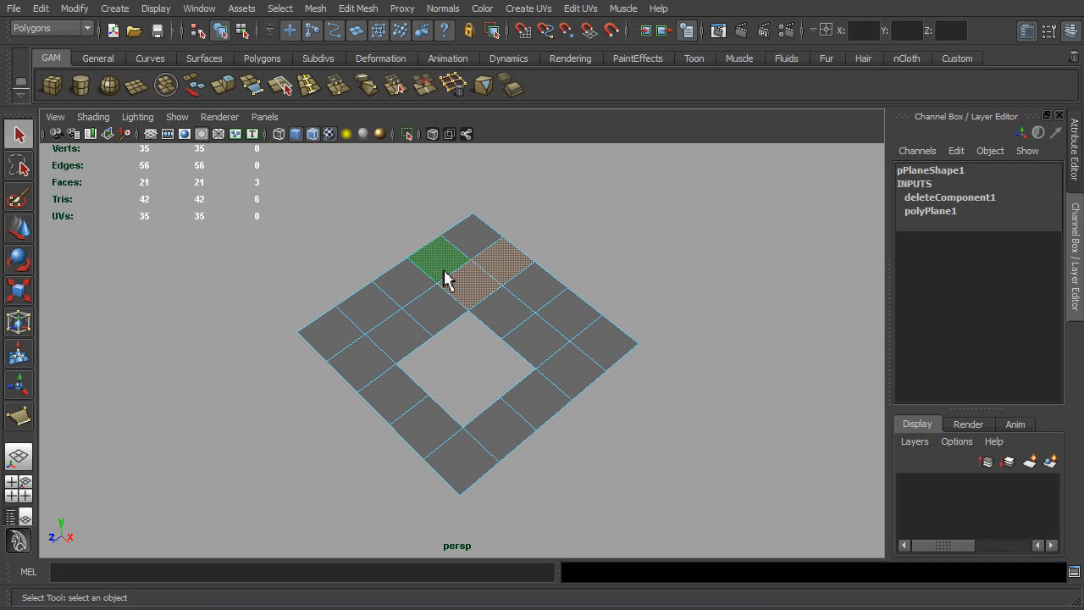
{"action": "left_click", "coordinate": [367, 94]}
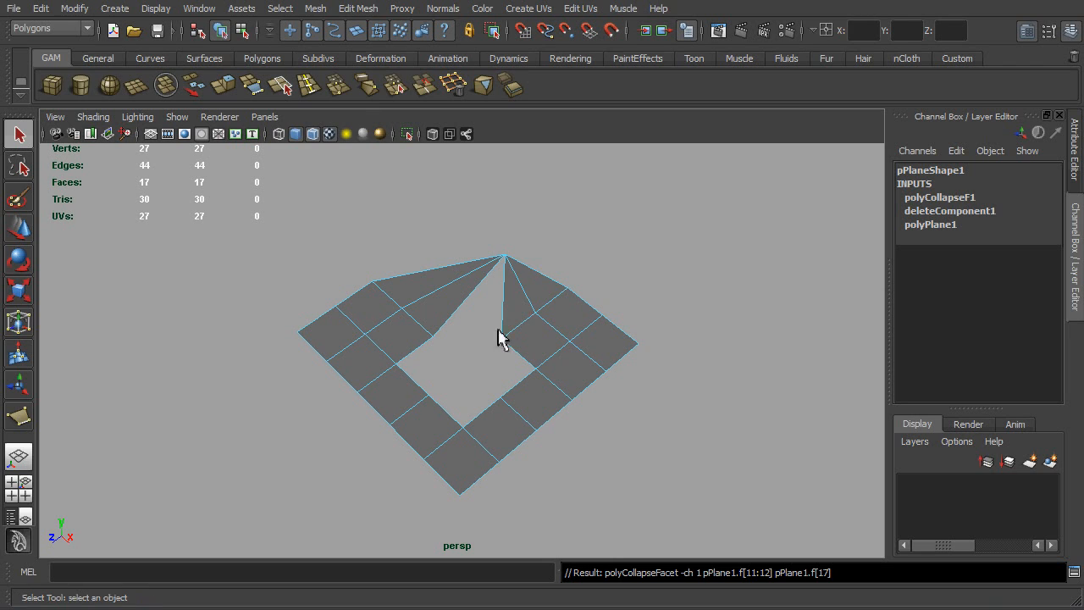
{"action": "key", "text": "ctrl+z"}
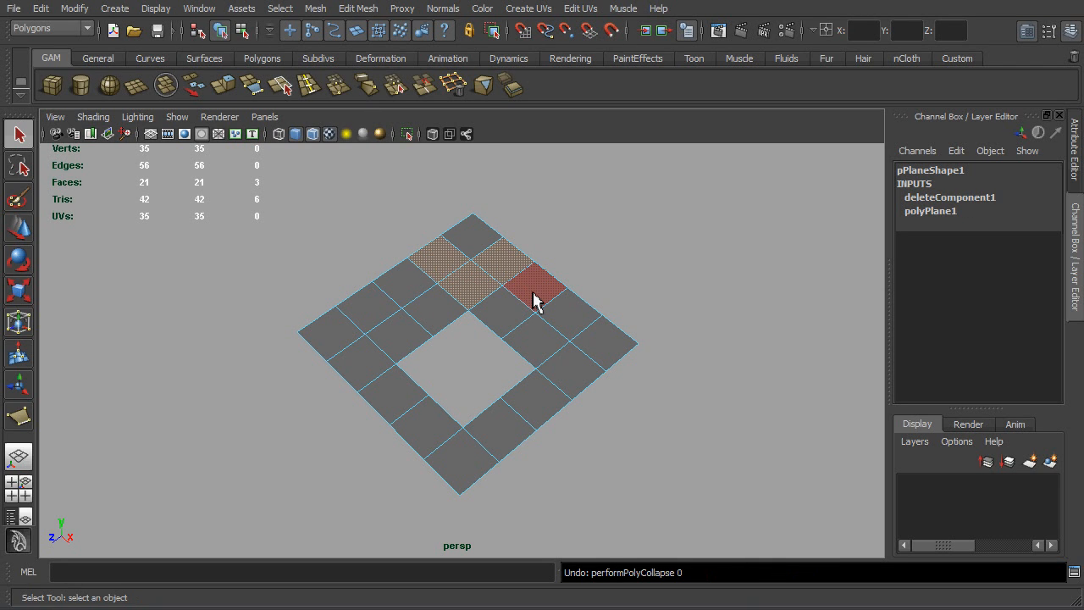
Try the Collapse command on the eight border edges around the plane's hole, and undo it
{"action": "right_click_drag", "start_coordinate": [535, 298], "coordinate": [558, 285]}
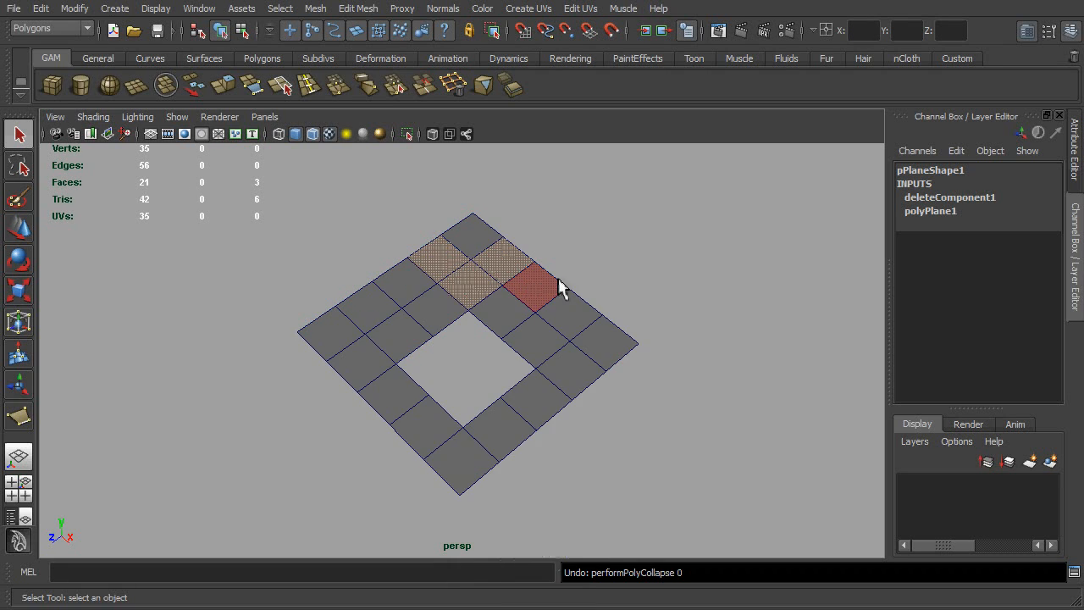
{"action": "right_click_drag", "start_coordinate": [499, 321], "coordinate": [496, 292]}
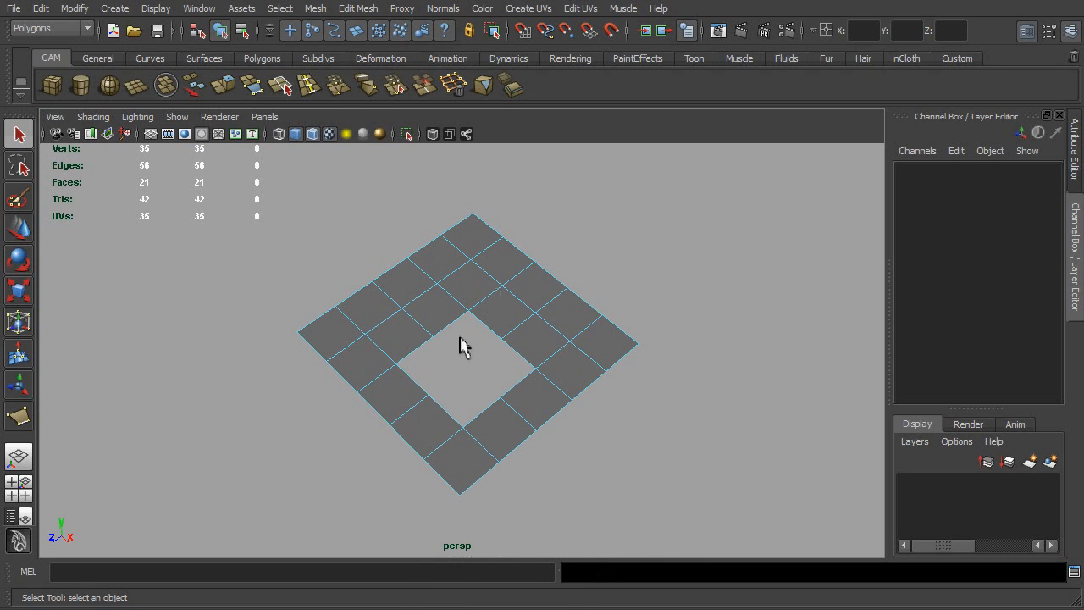
{"action": "left_click", "coordinate": [408, 362]}
{"action": "left_click", "coordinate": [451, 329], "text": "shift"}
{"action": "left_click", "coordinate": [485, 326], "text": "shift"}
{"action": "left_click", "coordinate": [520, 364], "text": "shift"}
{"action": "left_click", "coordinate": [512, 388], "text": "shift"}
{"action": "left_click", "coordinate": [476, 415], "text": "shift"}
{"action": "left_click", "coordinate": [442, 408], "text": "shift"}
{"action": "left_click", "coordinate": [420, 388], "text": "shift"}
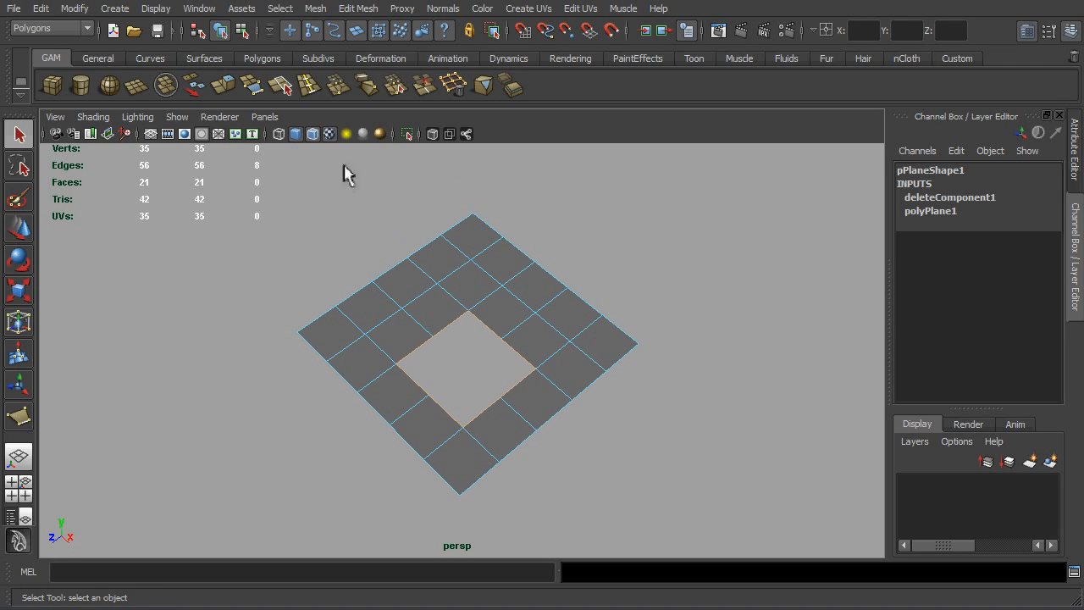
{"action": "left_click", "coordinate": [366, 85]}
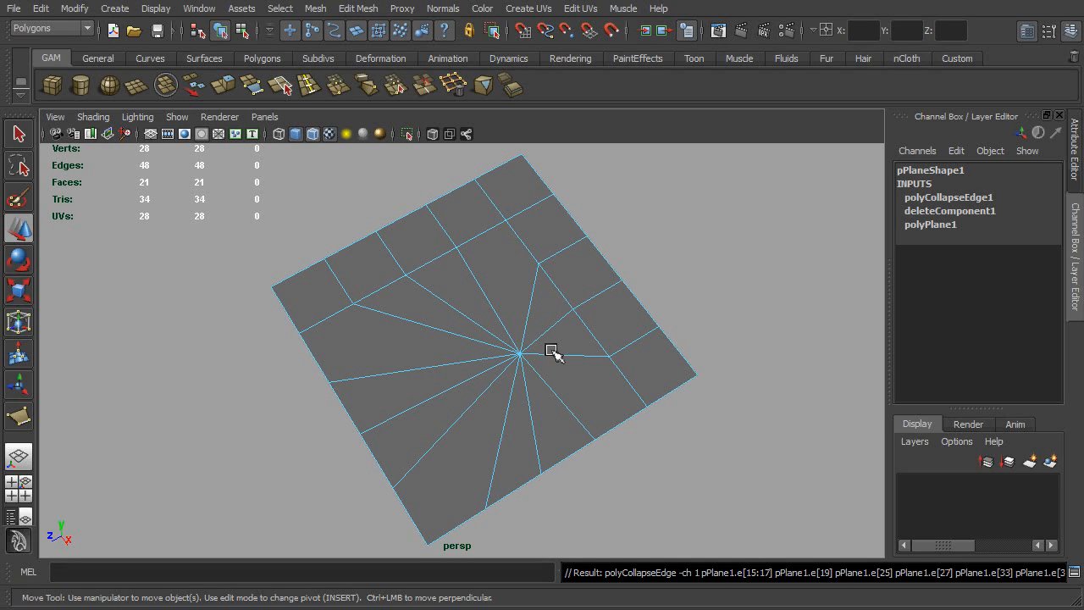
{"action": "key", "text": "ctrl+z"}
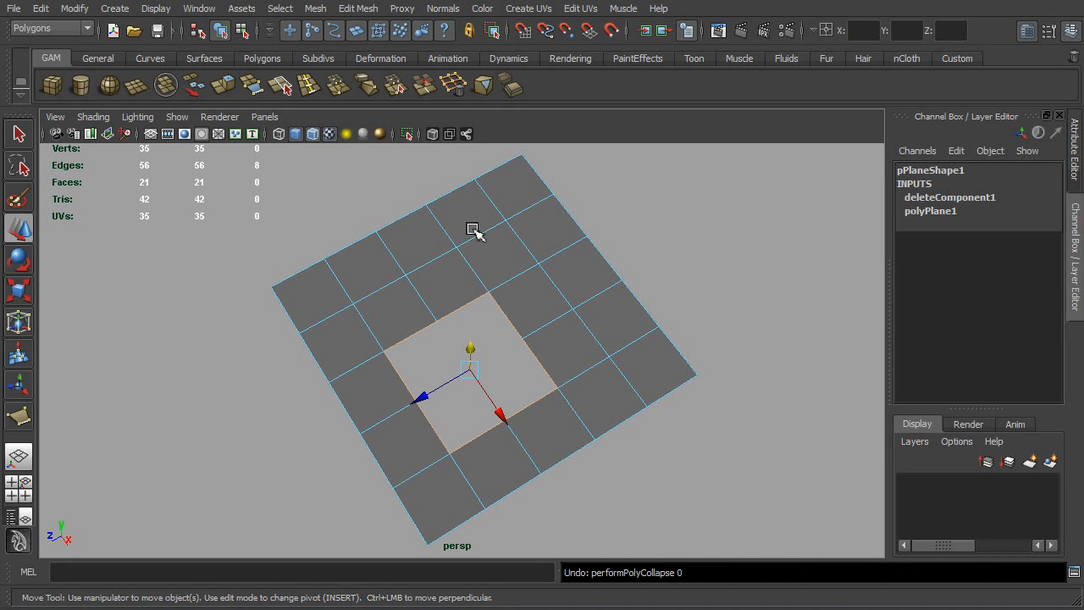
Detach the Edit Mesh command list as a floating window and place it clear of the plane
{"action": "left_click", "coordinate": [357, 8]}
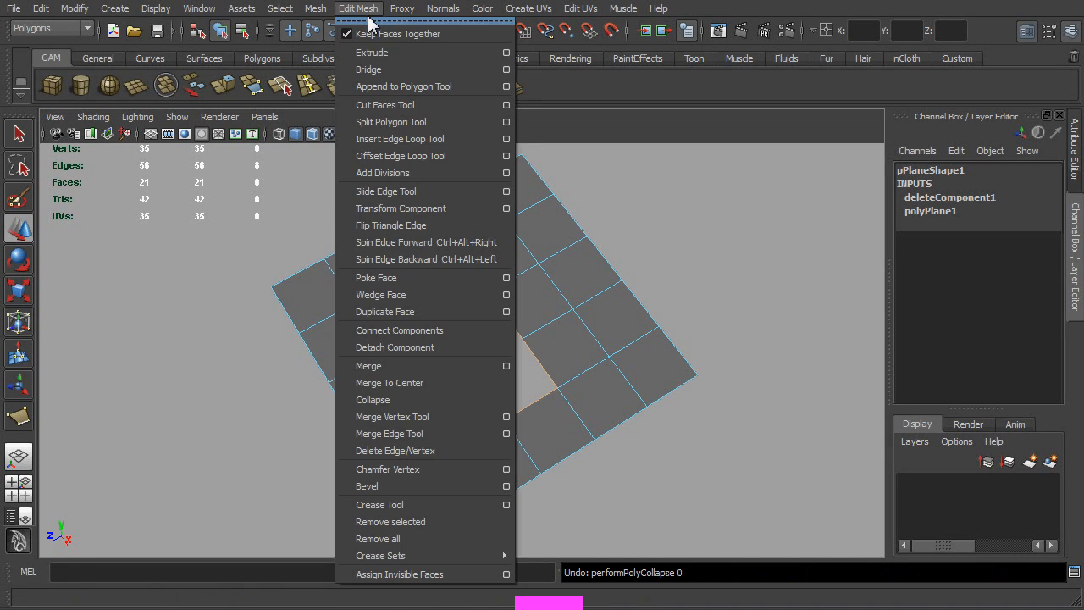
{"action": "left_click", "coordinate": [474, 20]}
{"action": "left_click_drag", "start_coordinate": [474, 12], "coordinate": [855, 12]}
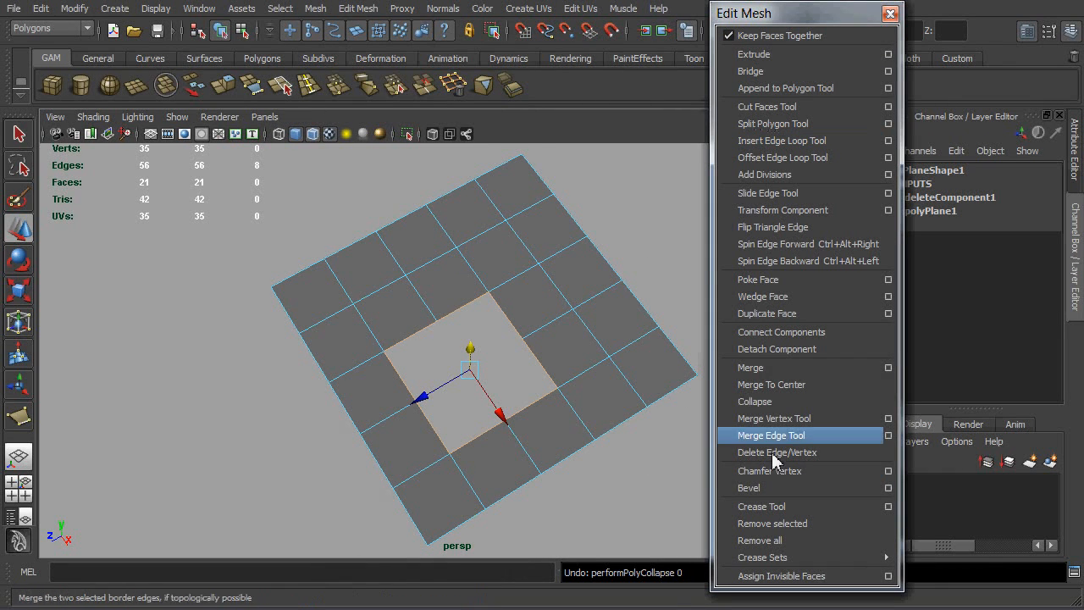
Try Merge To Center on the hole's eight border edges, and undo the merge
{"action": "left_click", "coordinate": [803, 392]}
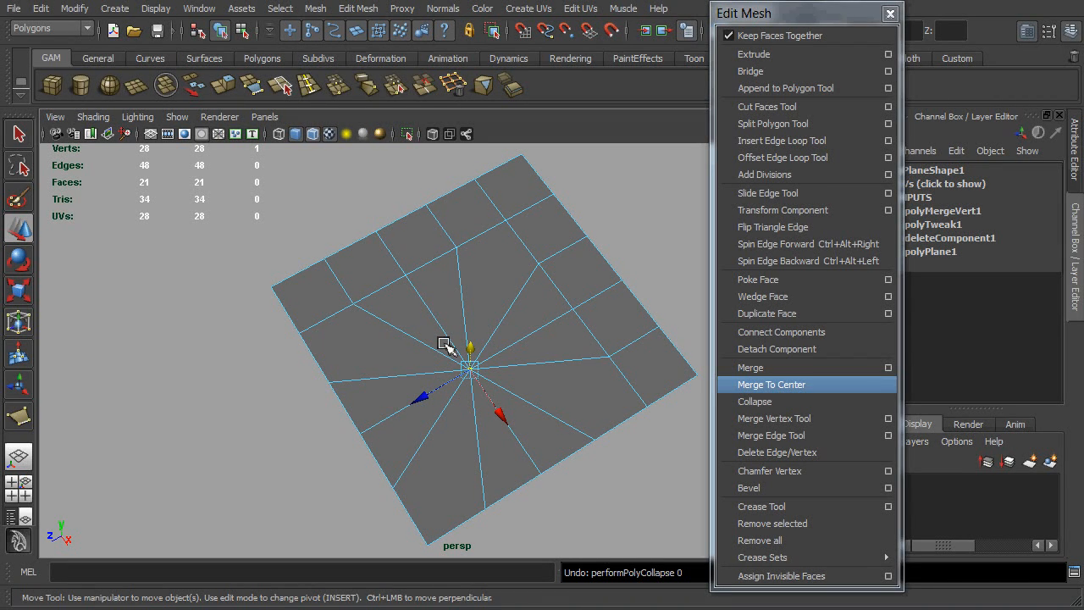
{"action": "key", "text": "ctrl+z"}
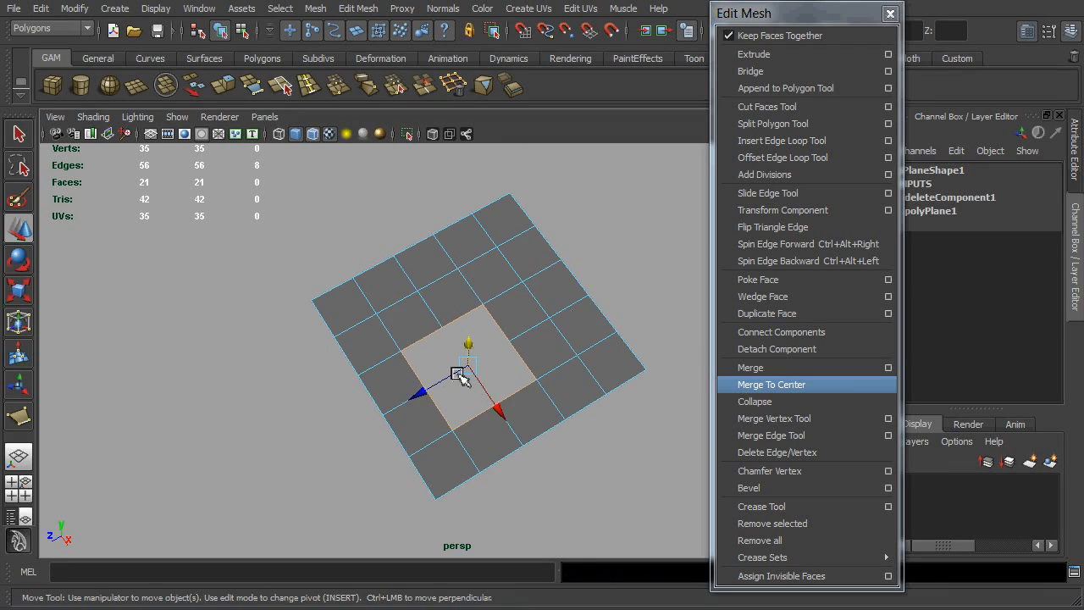
Return to object mode, duplicate the plane and move the copy about 1.1 units along Z
{"action": "key", "text": "q"}
{"action": "scroll", "coordinate": [488, 356], "scroll_direction": "down", "scroll_amount": 4}
{"action": "right_click_drag", "start_coordinate": [529, 336], "coordinate": [563, 317]}
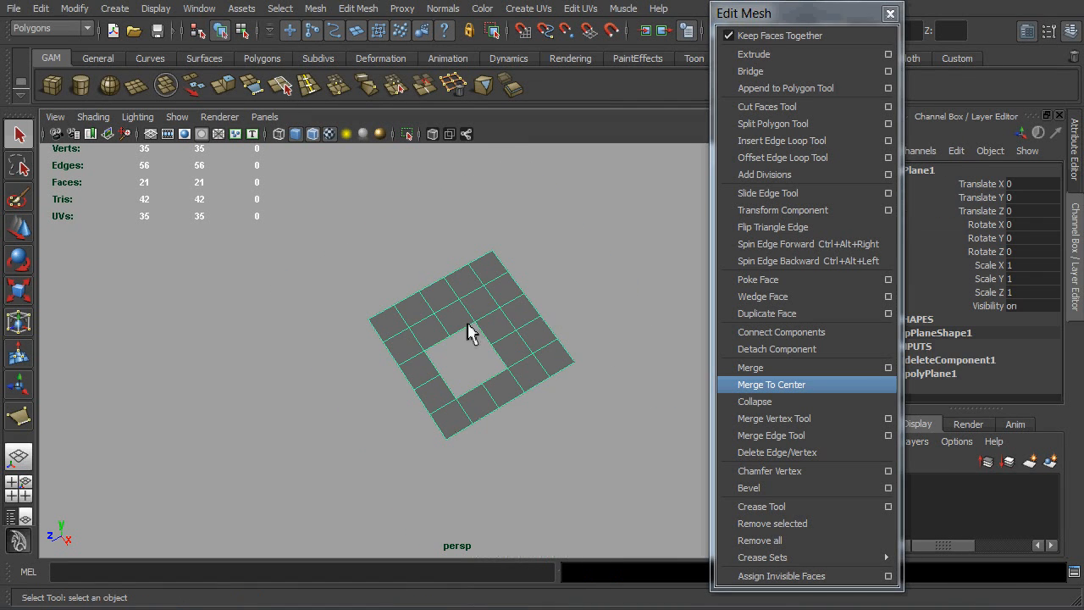
{"action": "key", "text": "ctrl+d"}
{"action": "key", "text": "w"}
{"action": "left_click_drag", "start_coordinate": [415, 367], "coordinate": [259, 435]}
Collapse the border edges around the hole in the duplicated plane
{"action": "key", "text": "q"}
{"action": "right_click_drag", "start_coordinate": [363, 423], "coordinate": [363, 372]}
{"action": "double_click", "coordinate": [326, 416]}
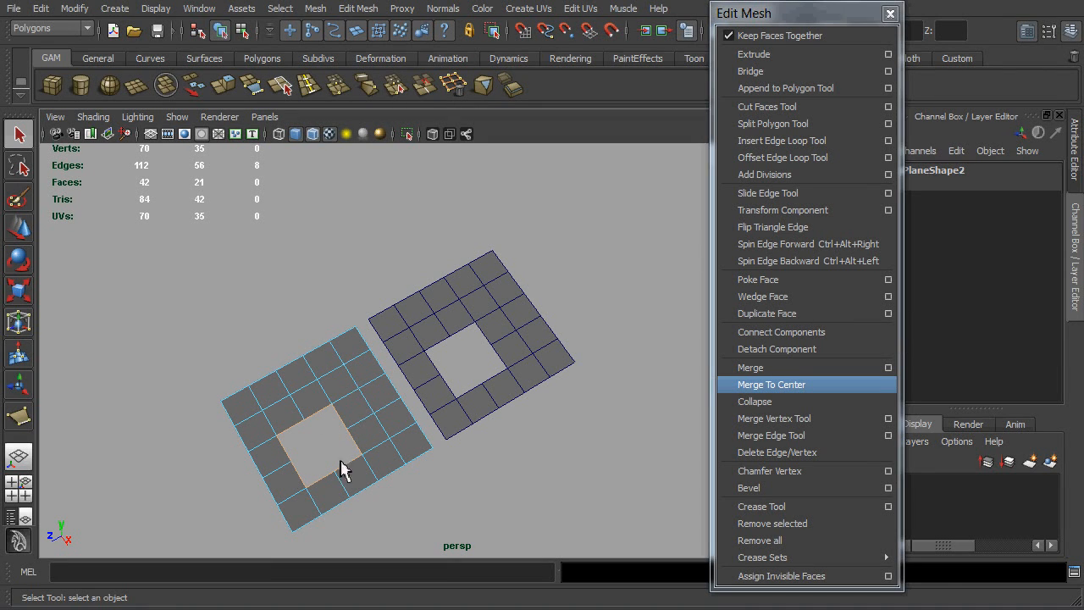
{"action": "left_click", "coordinate": [366, 88]}
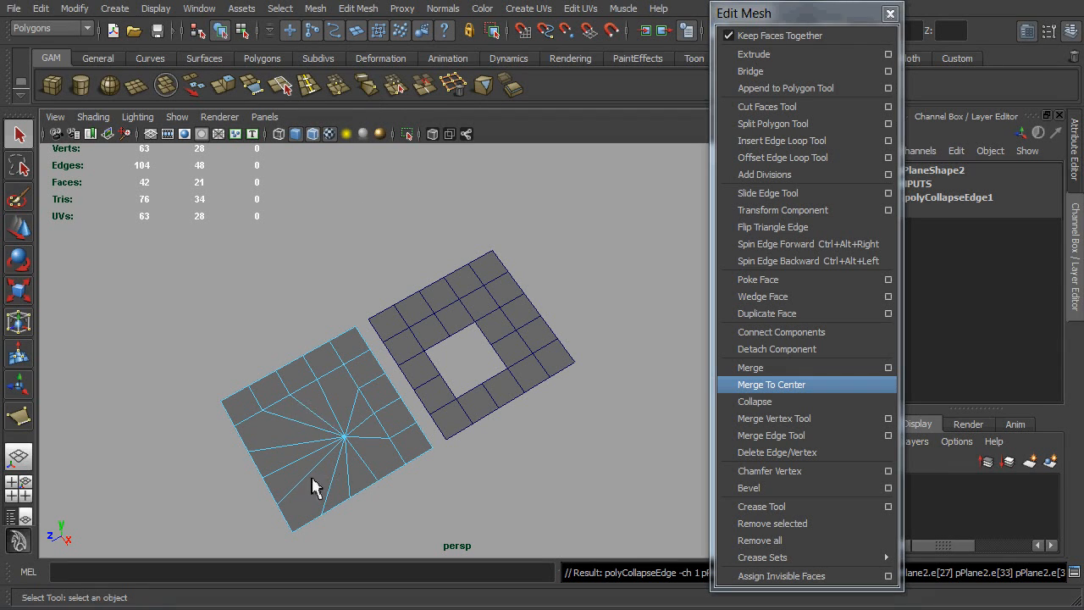
Merge the border edges around the original plane's hole with Merge To Center
{"action": "left_click", "coordinate": [500, 396]}
{"action": "right_click_drag", "start_coordinate": [500, 396], "coordinate": [500, 368]}
{"action": "double_click", "coordinate": [499, 368]}
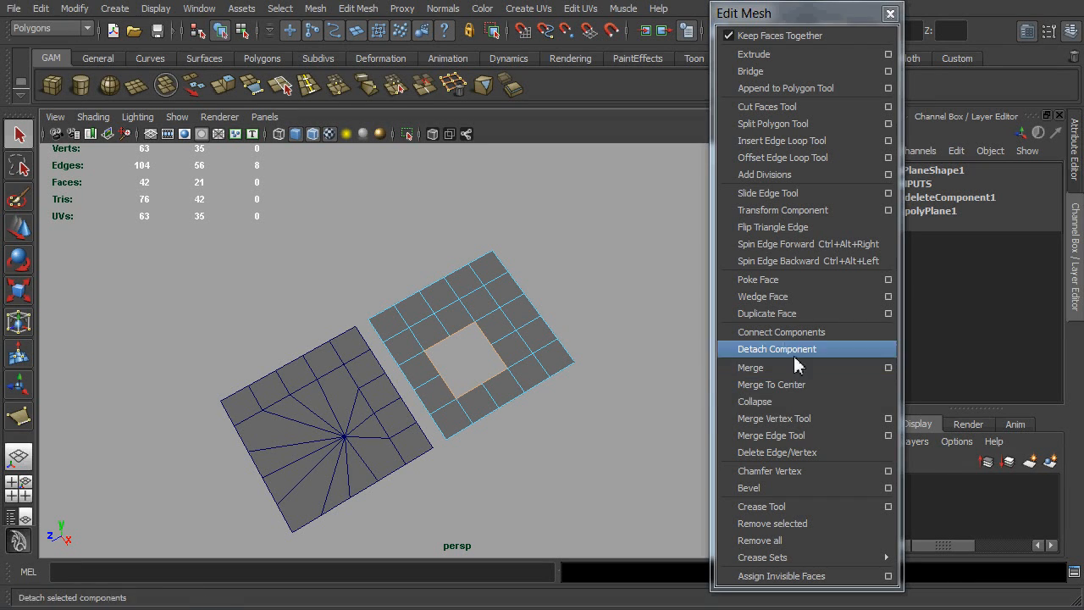
{"action": "left_click", "coordinate": [779, 385]}
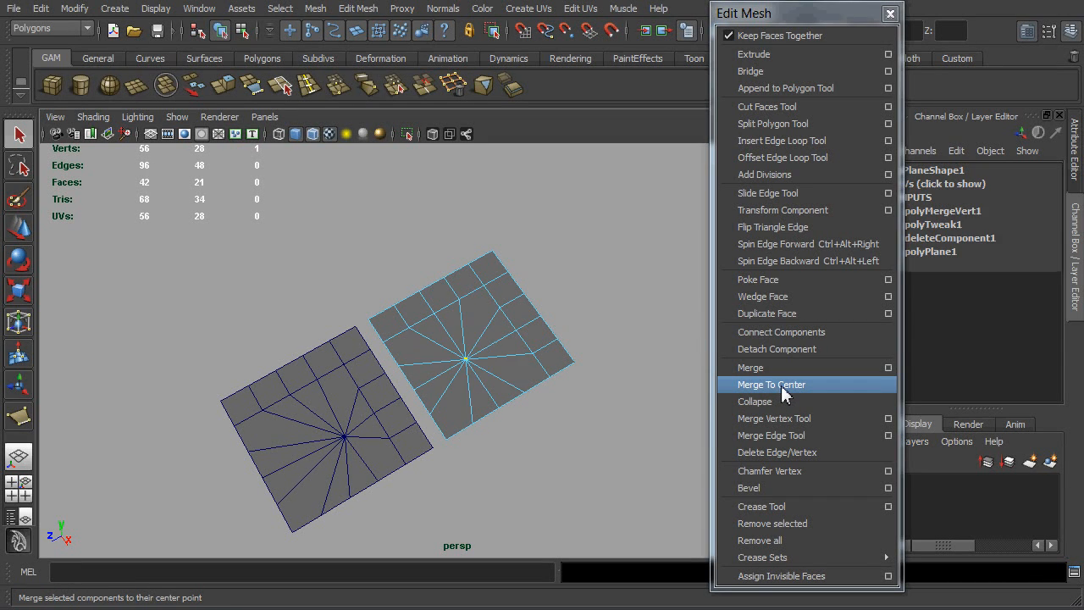
Return the original plane to object mode, deselect it, and add Merge To Center to the GAM shelf
{"action": "right_click_drag", "start_coordinate": [479, 362], "coordinate": [518, 360]}
{"action": "left_click", "coordinate": [562, 424]}
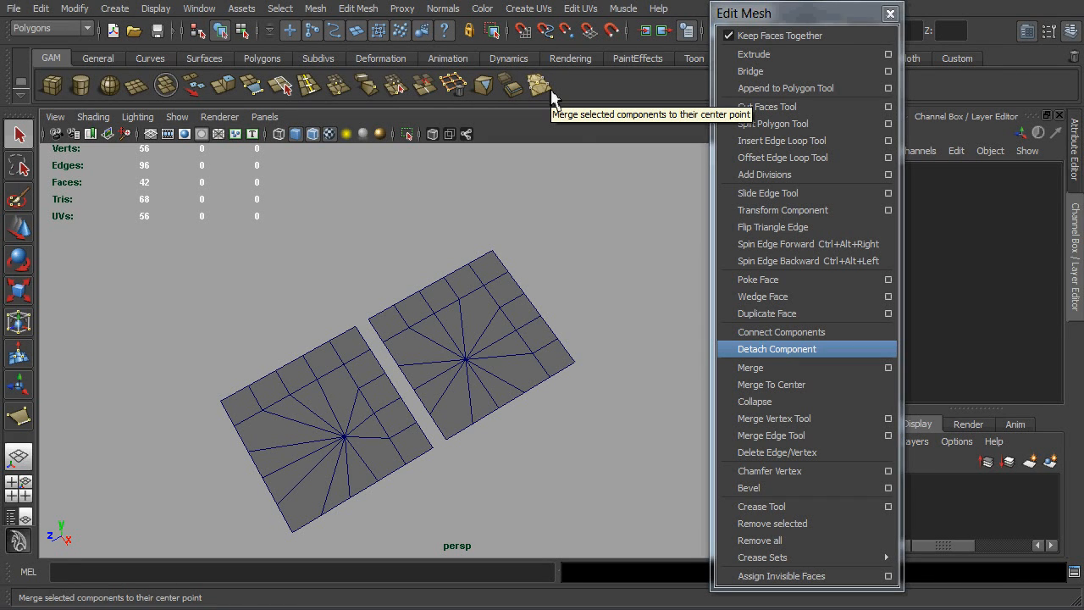
Undo the Merge To Center operation on the original plane and delete the duplicated plane
{"action": "left_click", "coordinate": [347, 444]}
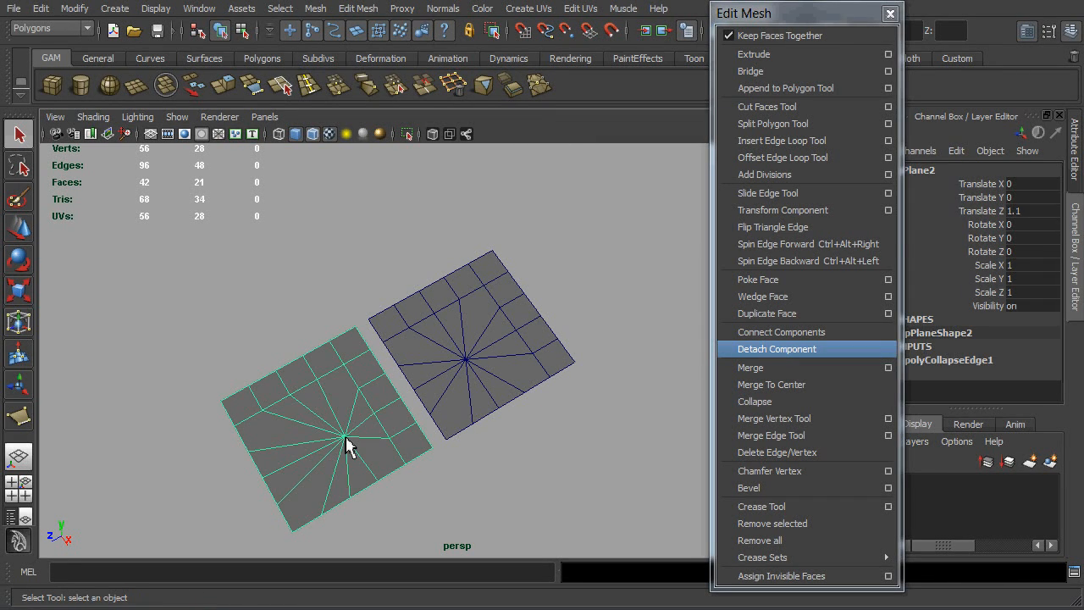
{"action": "key", "text": "ctrl+z"}
{"action": "key", "text": "ctrl+z"}
{"action": "key", "text": "ctrl+z"}
{"action": "left_click", "coordinate": [356, 461]}
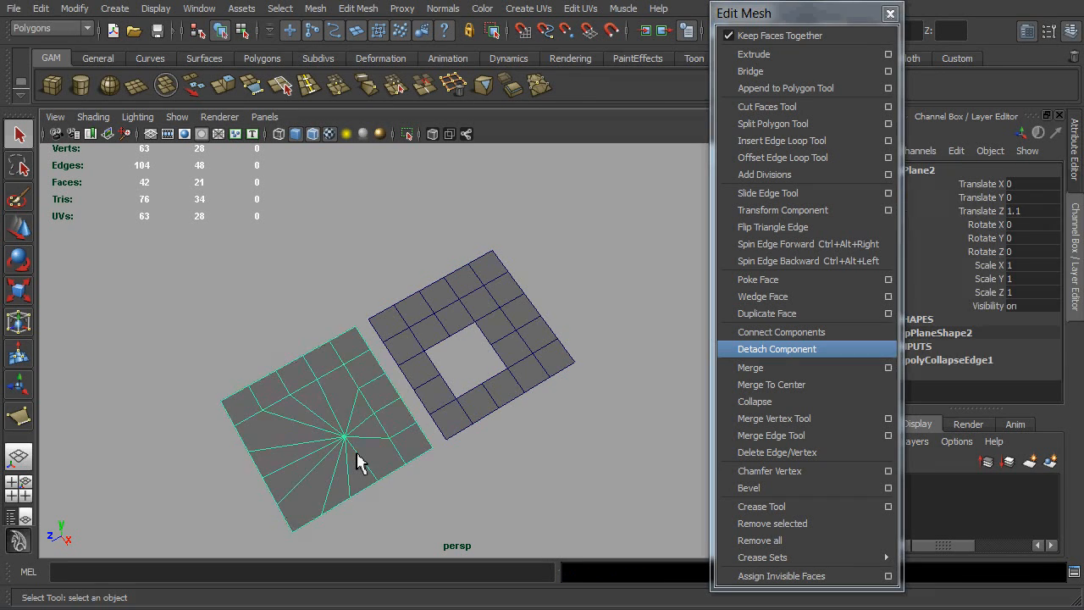
{"action": "key", "text": "Delete"}
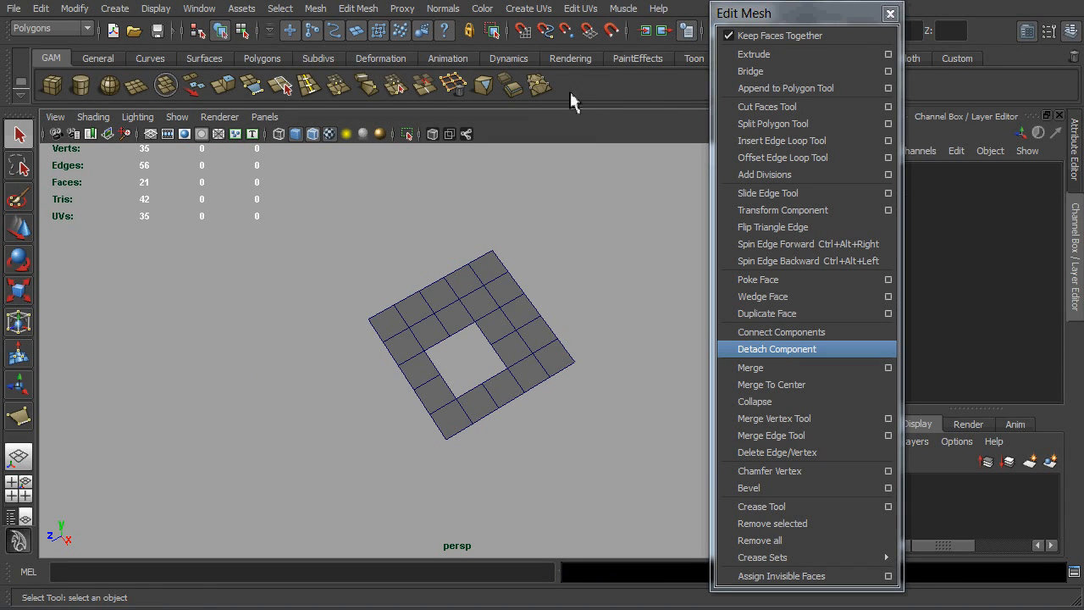
Move Merge To Center in front of Collapse on the GAM shelf, and remove Collapse from the shelf
{"action": "middle_click_drag", "start_coordinate": [541, 87], "coordinate": [367, 95]}
{"action": "left_click", "coordinate": [890, 13]}
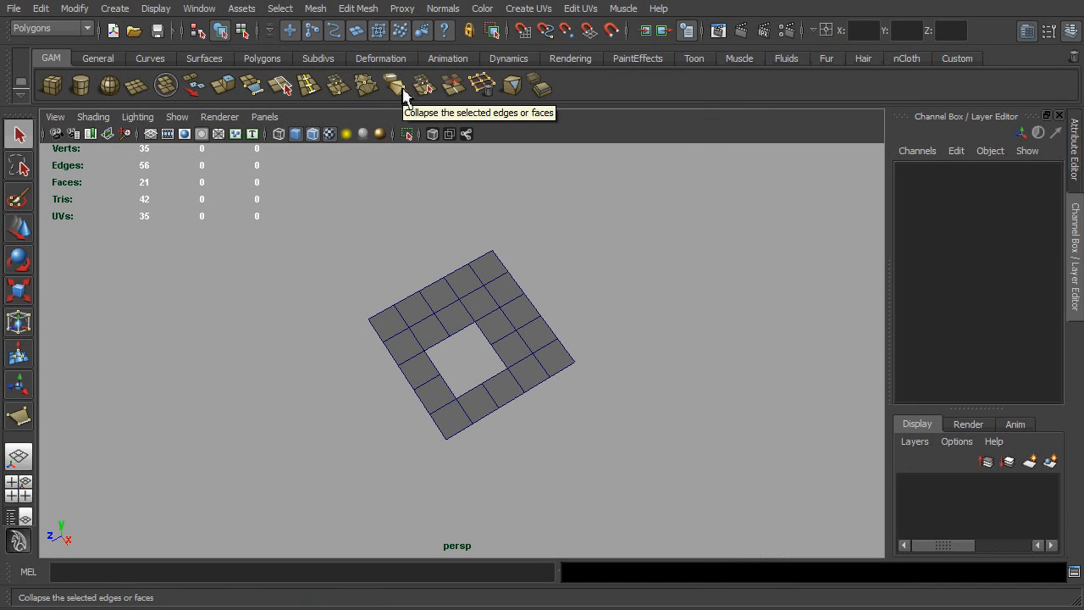
{"action": "middle_click_drag", "start_coordinate": [403, 95], "coordinate": [1076, 58]}
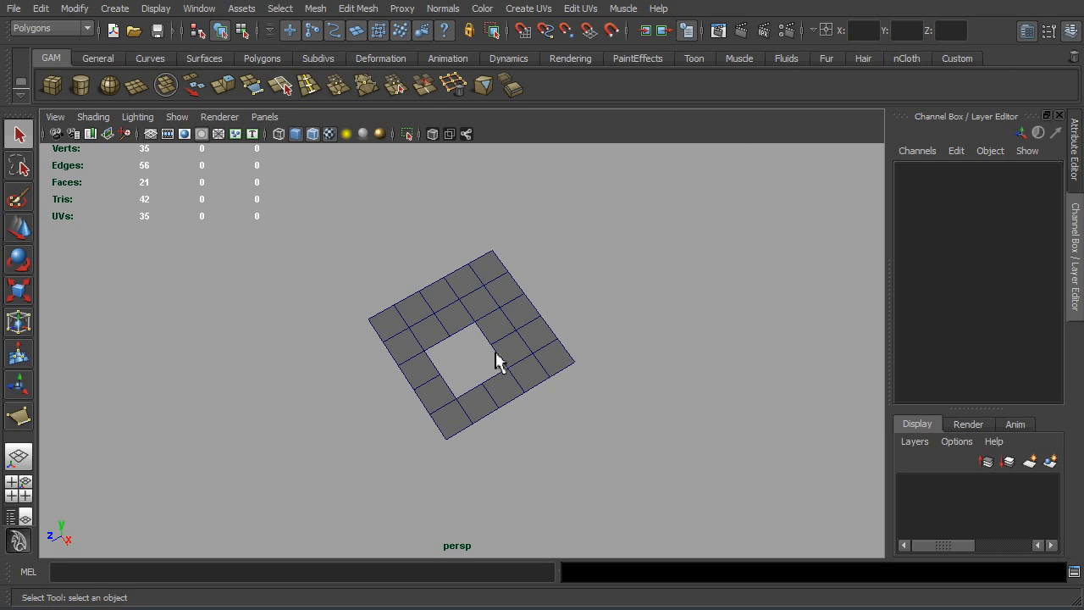
Merge the two adjacent border edges along the hole's far side using the Merge Edge Tool
{"action": "left_click", "coordinate": [531, 341]}
{"action": "left_click_drag", "start_coordinate": [527, 351], "coordinate": [413, 193], "text": "alt"}
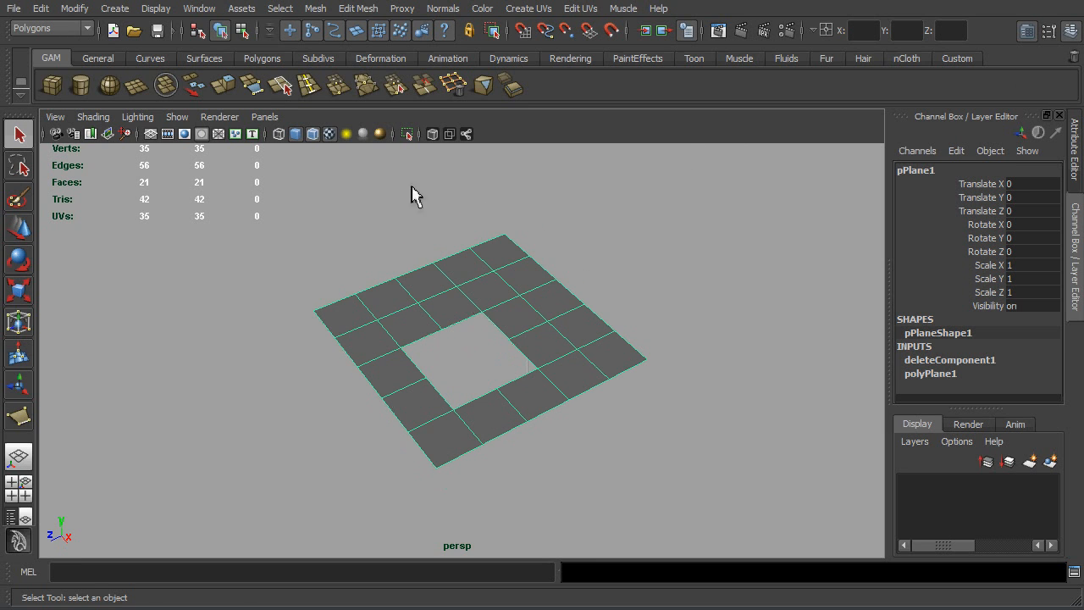
{"action": "left_click", "coordinate": [429, 93]}
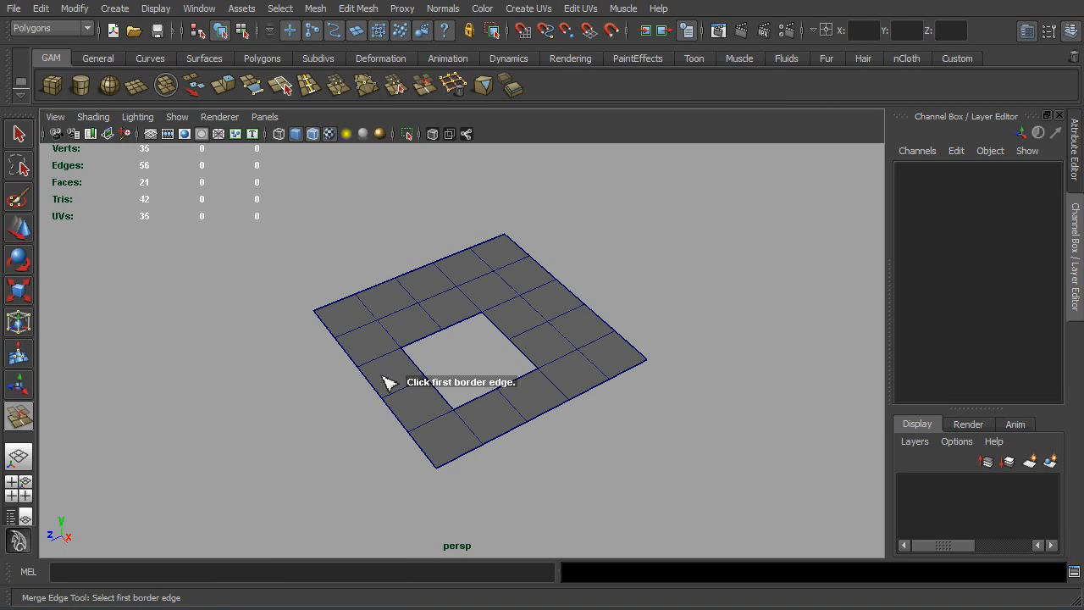
{"action": "scroll", "coordinate": [500, 412], "scroll_direction": "up", "scroll_amount": 2}
{"action": "left_click_drag", "start_coordinate": [498, 413], "coordinate": [465, 406], "text": "alt"}
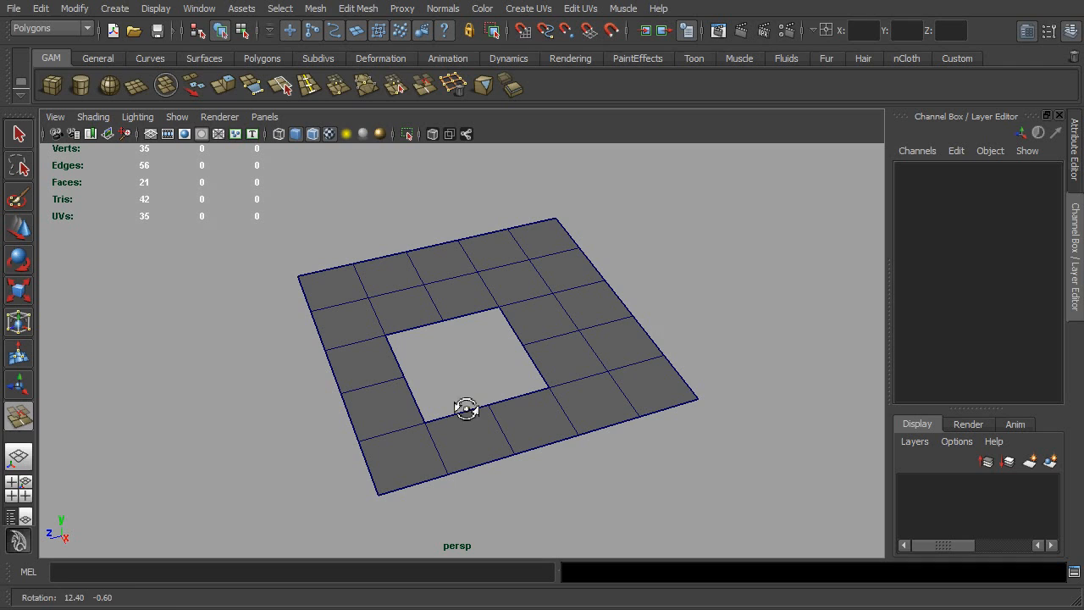
{"action": "left_click", "coordinate": [417, 330]}
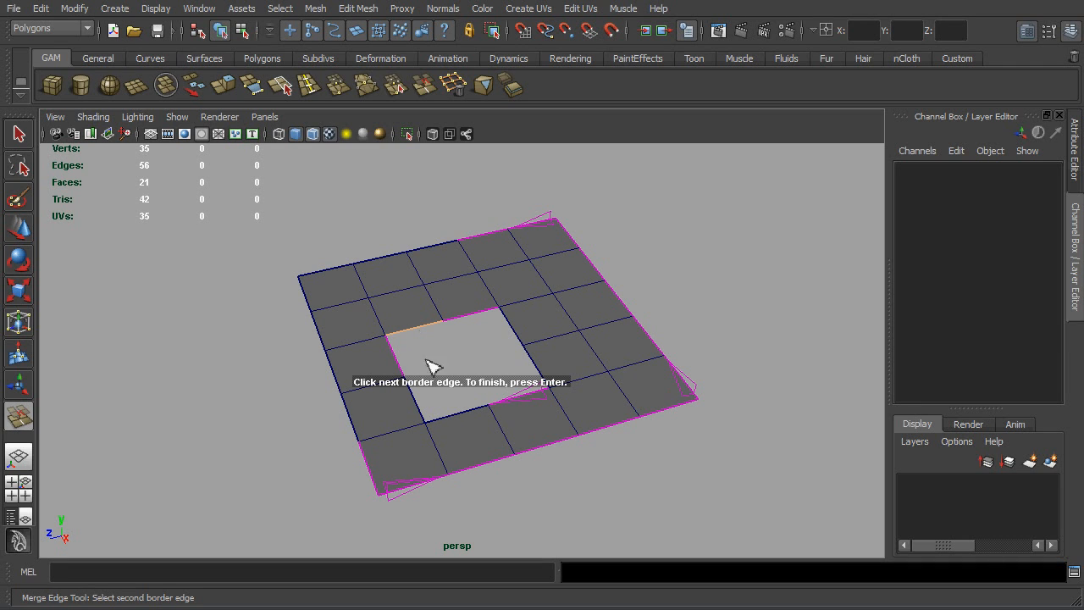
{"action": "left_click", "coordinate": [478, 316]}
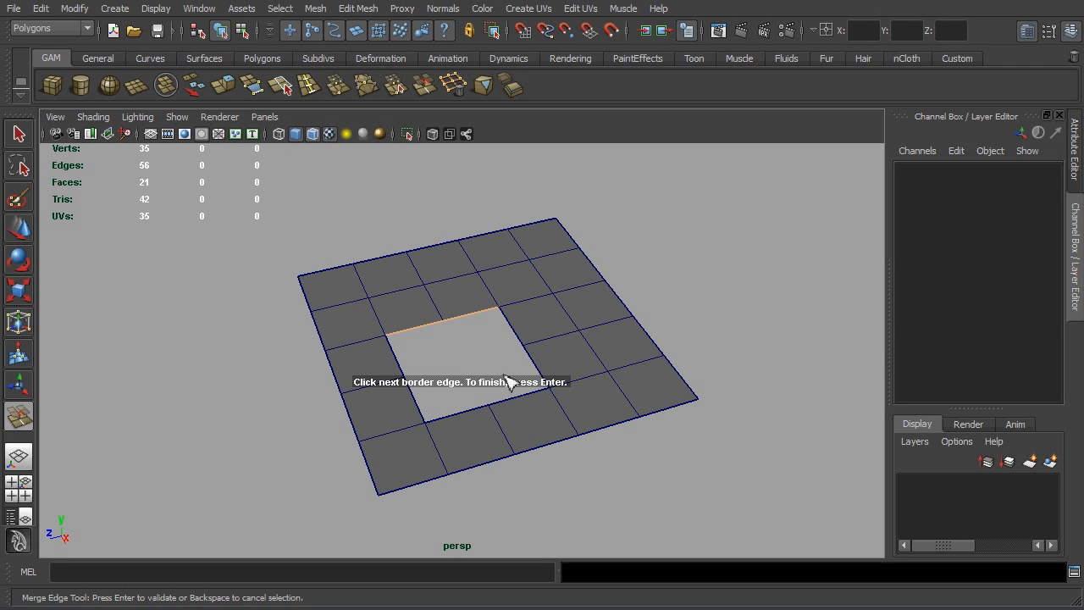
{"action": "key", "text": "Return"}
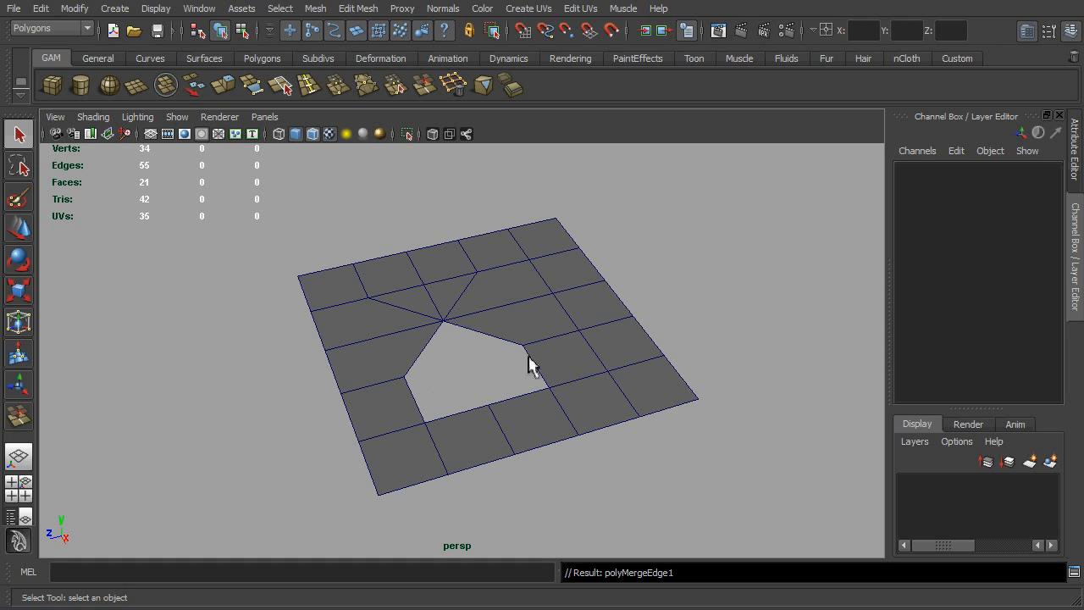
Undo the edge merge on the plane and reselect the plane
{"action": "left_click", "coordinate": [41, 9]}
{"action": "left_click", "coordinate": [48, 35]}
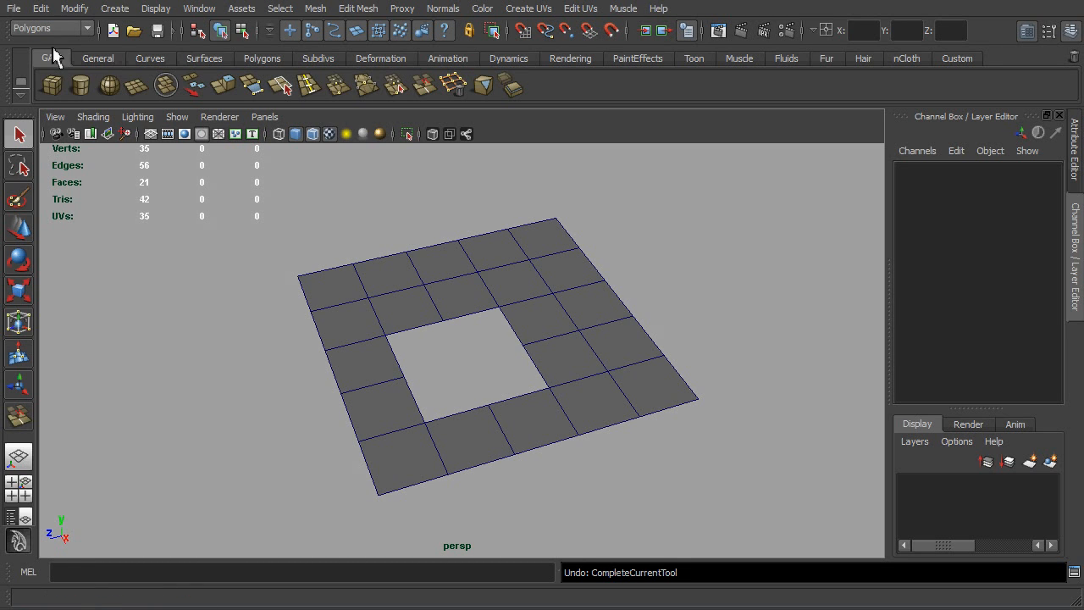
{"action": "left_click", "coordinate": [406, 320]}
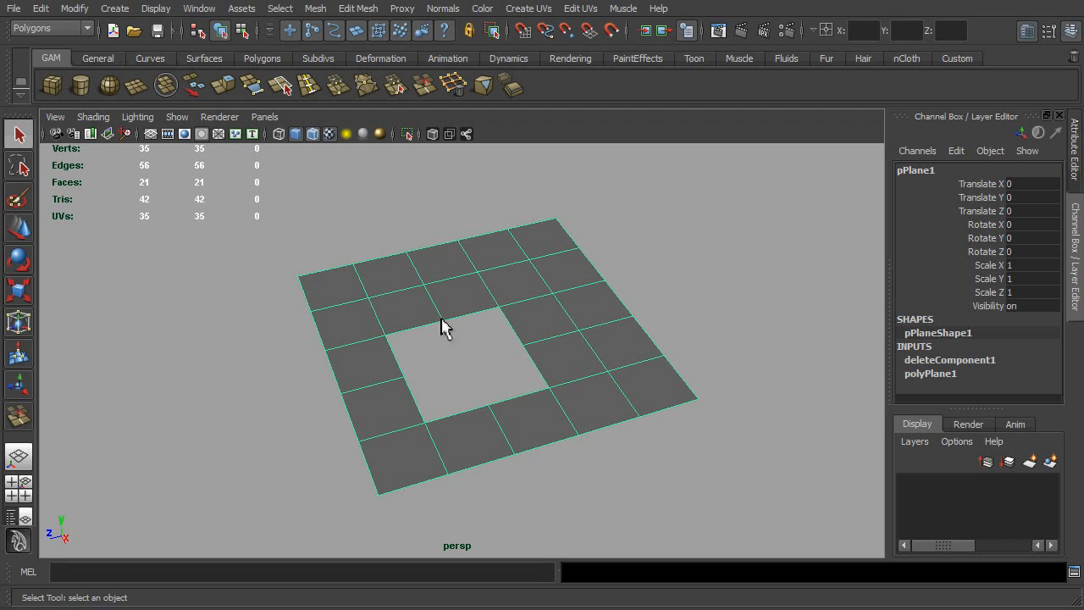
Merge the two adjacent border edges along the hole's left side using the Merge Edge Tool
{"action": "left_click", "coordinate": [425, 87]}
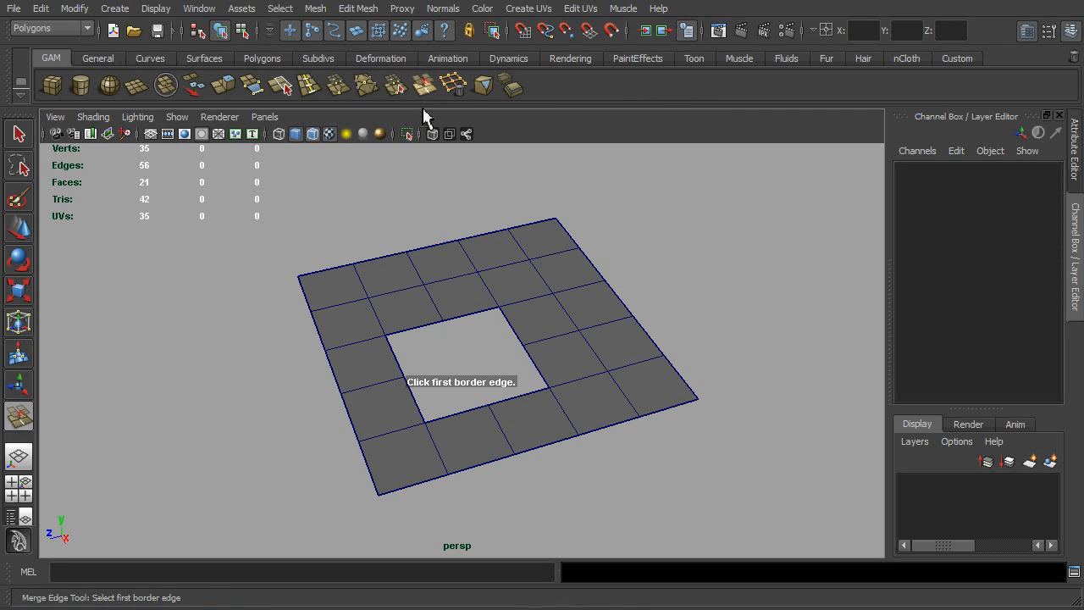
{"action": "left_click", "coordinate": [402, 365]}
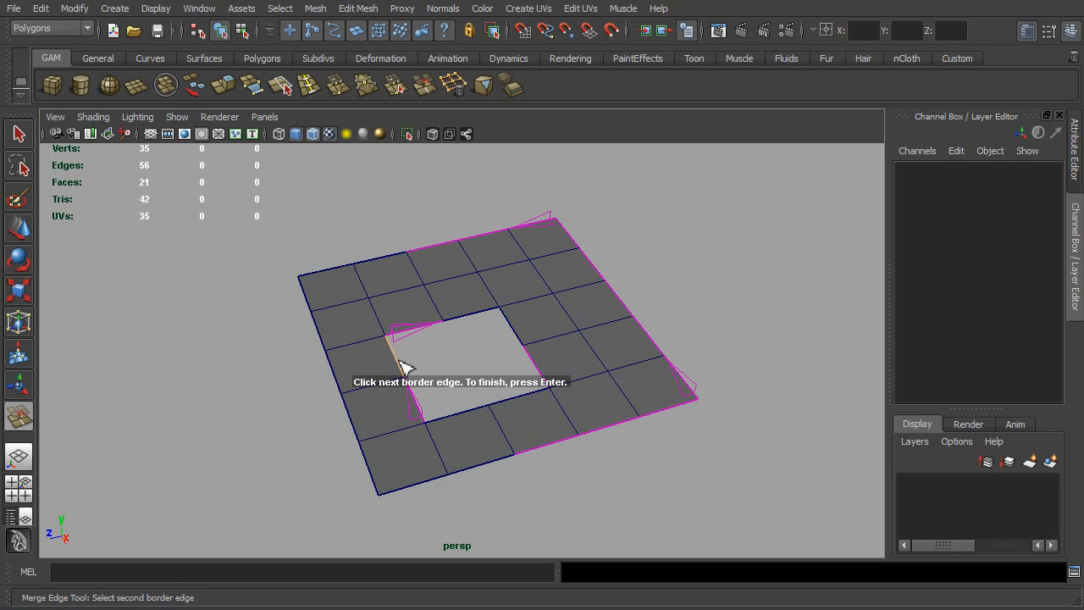
{"action": "left_click", "coordinate": [424, 419]}
{"action": "key", "text": "Return"}
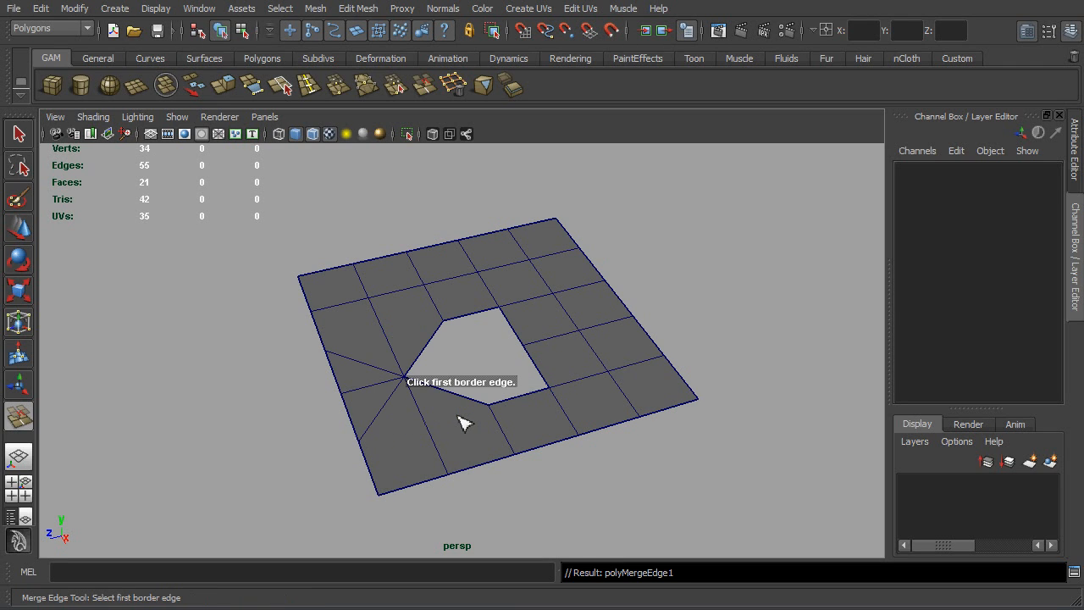
Merge the two border edges that meet at the hole's near right corner
{"action": "left_click", "coordinate": [530, 394]}
{"action": "left_click", "coordinate": [540, 372]}
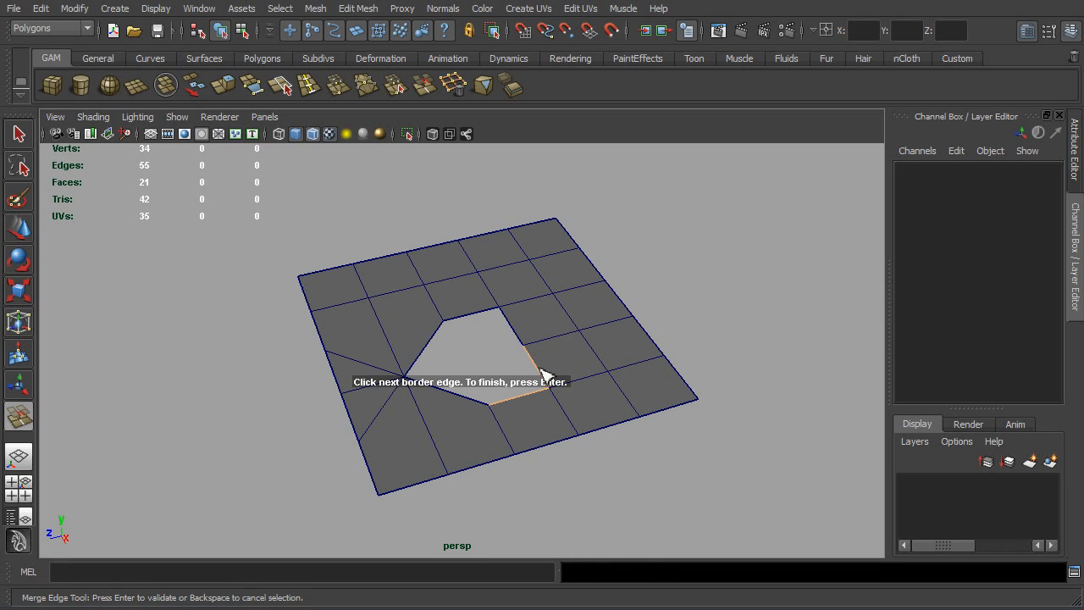
{"action": "key", "text": "Return"}
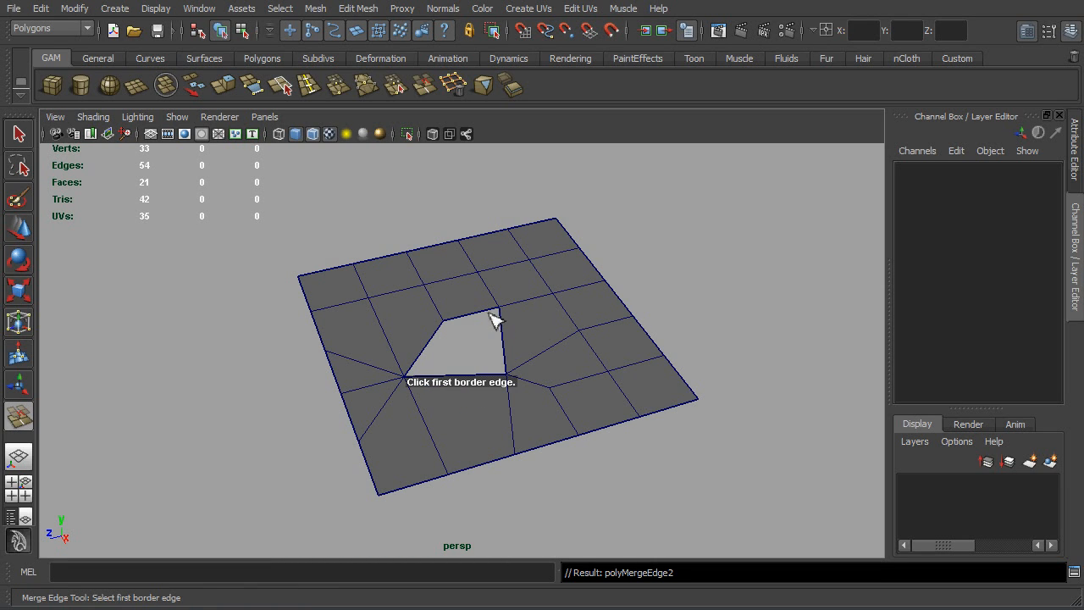
Merge the hole's far edge with the slanted border edge on its left
{"action": "left_click", "coordinate": [491, 311]}
{"action": "left_click", "coordinate": [426, 353]}
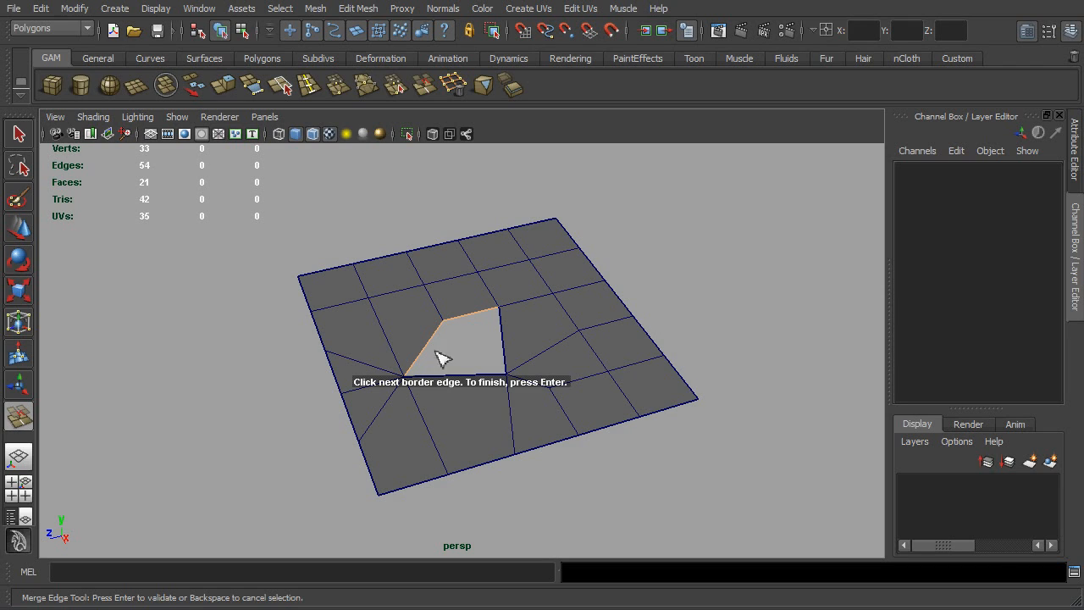
{"action": "key", "text": "Return"}
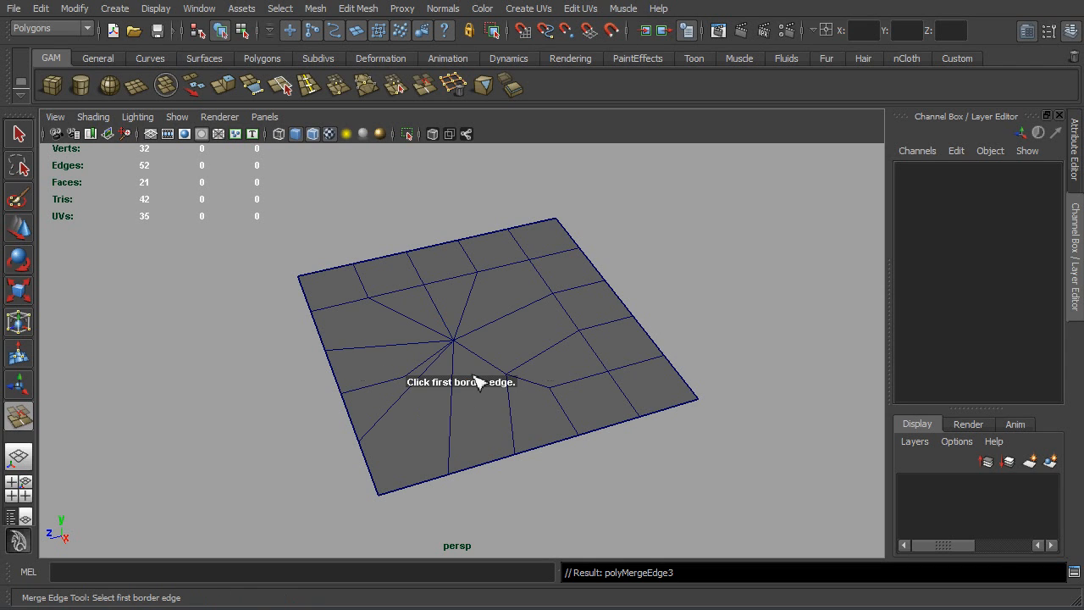
{"action": "left_click_drag", "start_coordinate": [548, 380], "coordinate": [522, 397], "text": "alt"}
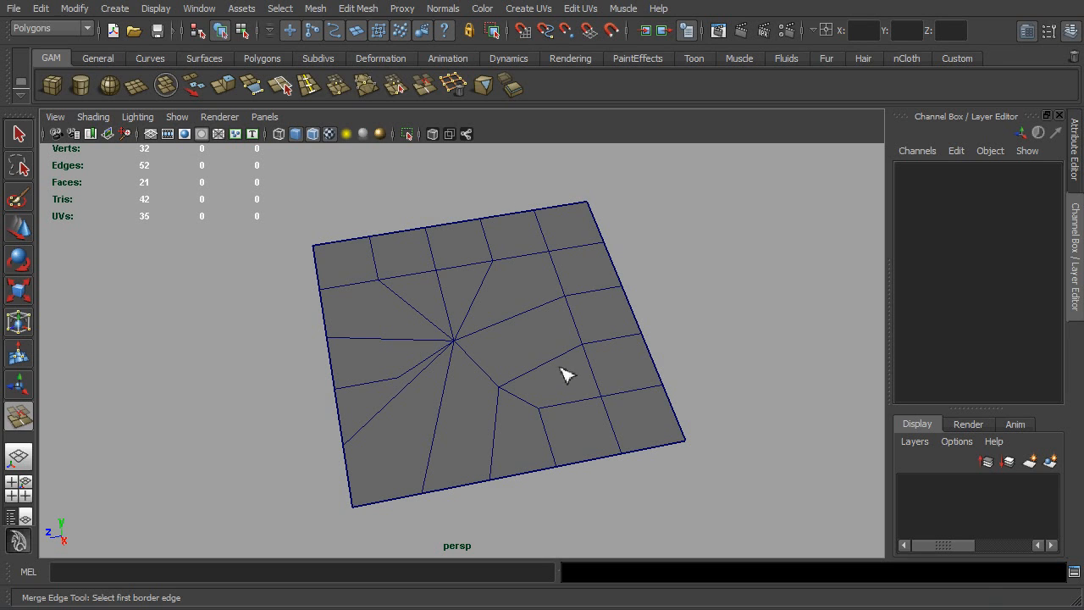
Undo the edge merges on the plane and remove the Merge Edge Tool from the GAM shelf
{"action": "left_click", "coordinate": [19, 133]}
{"action": "left_click_drag", "start_coordinate": [537, 332], "coordinate": [496, 398], "text": "alt"}
{"action": "key", "text": "ctrl+z"}
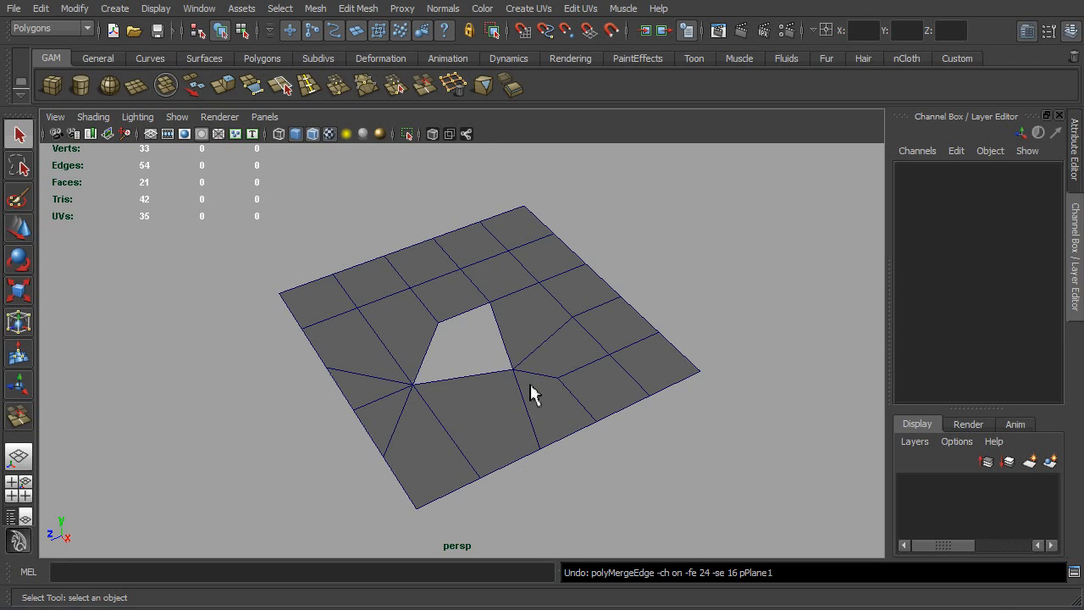
{"action": "key", "text": "ctrl+z"}
{"action": "left_click", "coordinate": [572, 396]}
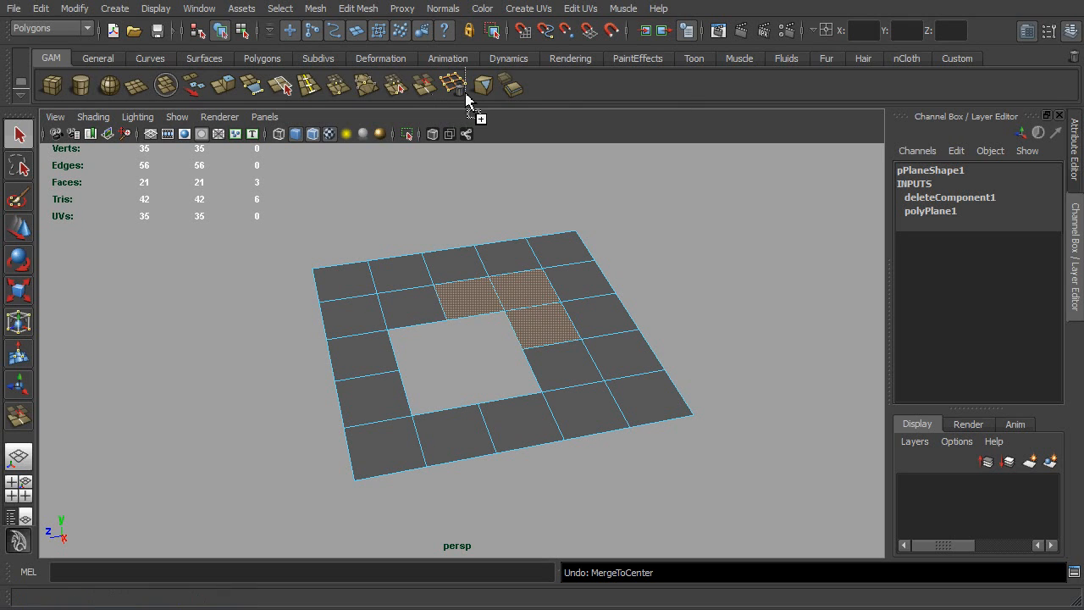
{"action": "middle_click_drag", "start_coordinate": [1071, 58], "coordinate": [1074, 57]}
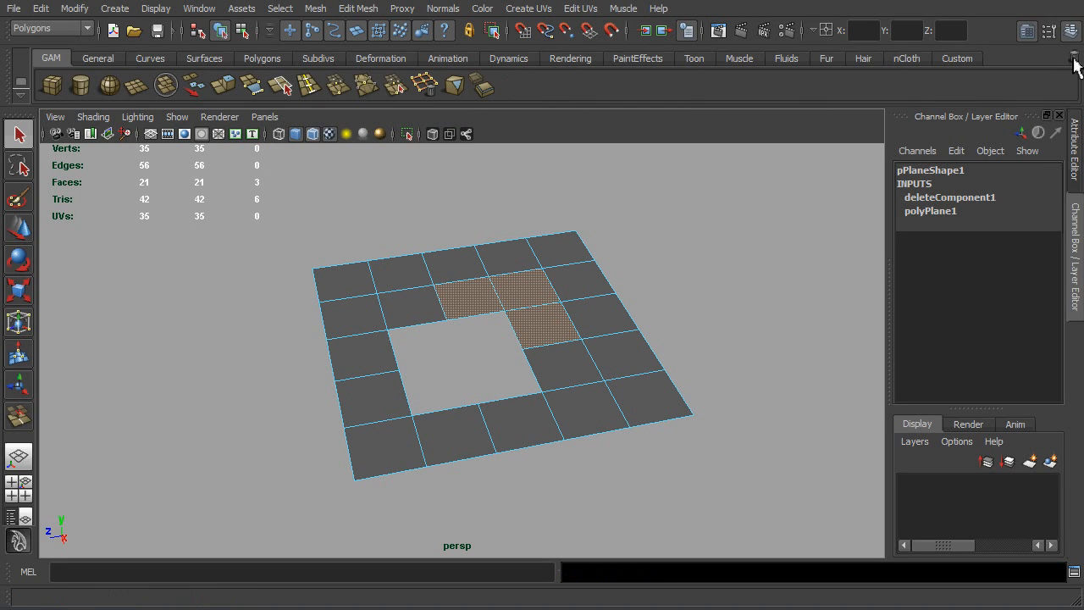
Select the five-edge loop between the hole and the plane's right border and remove it with the standard Delete command
{"action": "left_click_drag", "start_coordinate": [508, 331], "coordinate": [567, 321], "text": "alt"}
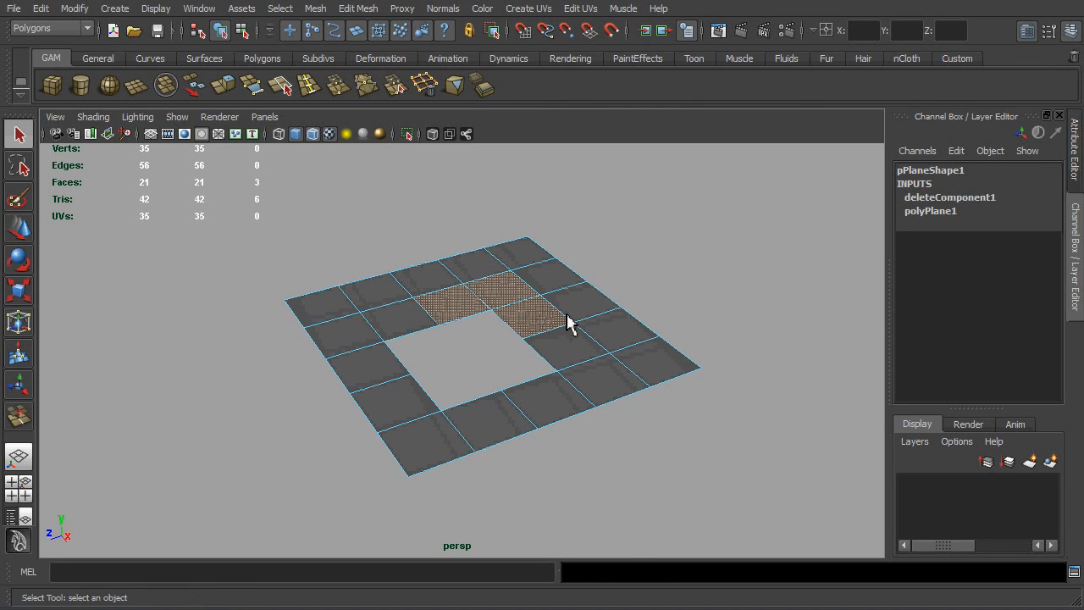
{"action": "right_click_drag", "start_coordinate": [567, 322], "coordinate": [606, 307]}
{"action": "left_click_drag", "start_coordinate": [584, 364], "coordinate": [569, 391], "text": "alt"}
{"action": "mouse_move", "coordinate": [555, 354]}
{"action": "right_mouse_down"}
{"action": "mouse_move", "coordinate": [559, 326]}
{"action": "mouse_move", "coordinate": [559, 342]}
{"action": "right_mouse_up"}
{"action": "left_click", "coordinate": [545, 337]}
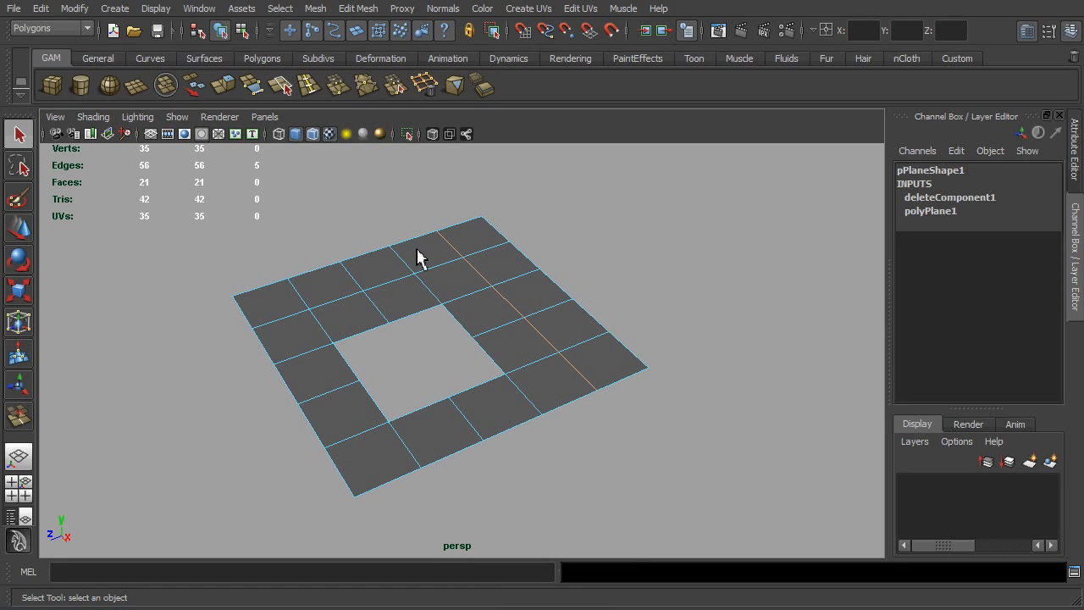
{"action": "left_click", "coordinate": [52, 11]}
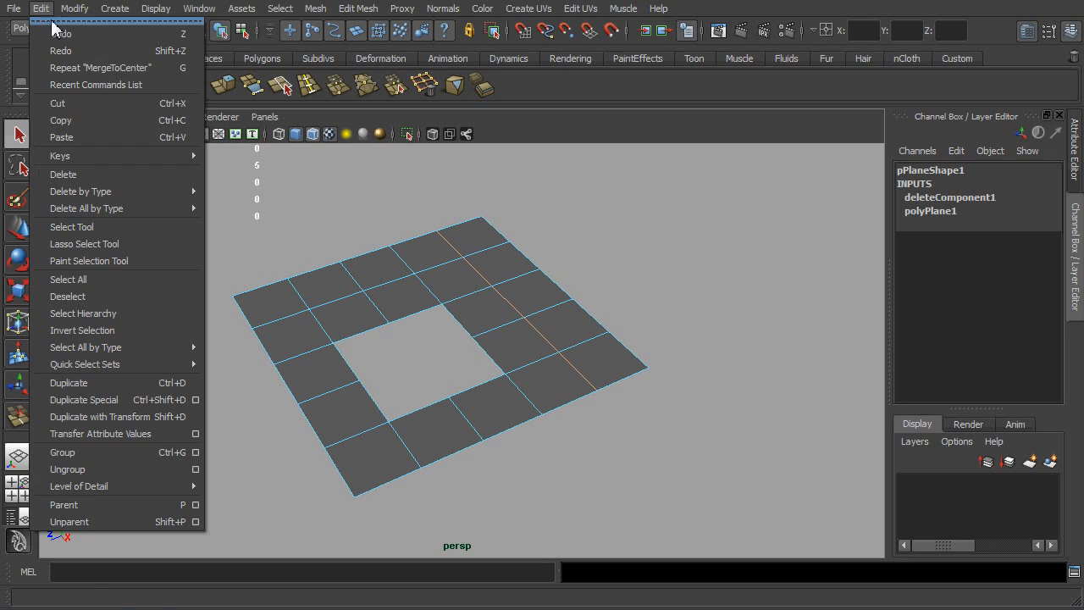
{"action": "left_click", "coordinate": [82, 174]}
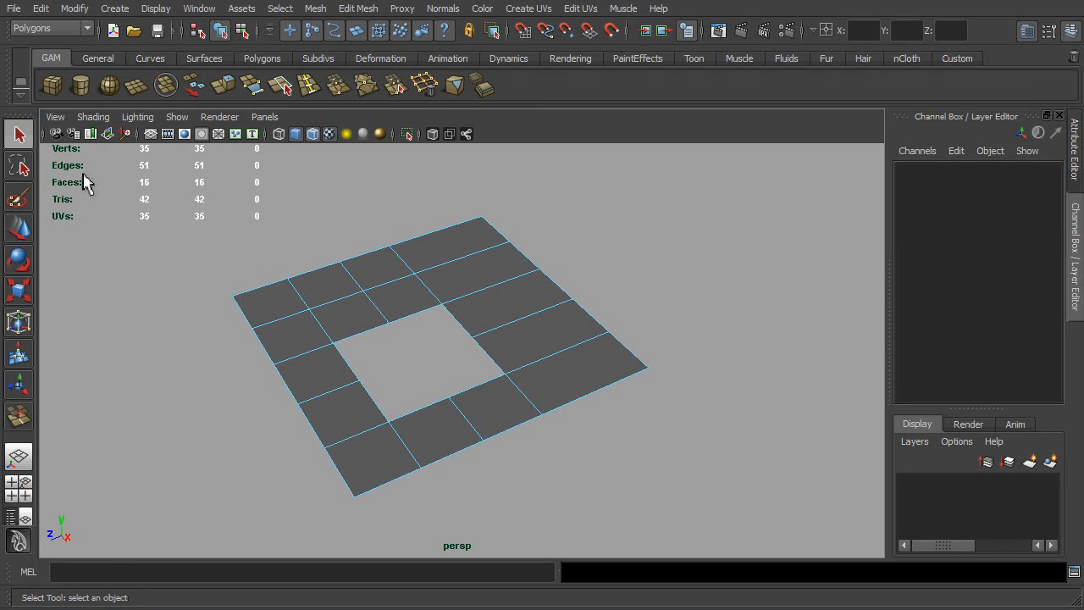
Try to delete the leftover vertices along the removed edge loop
{"action": "right_click_drag", "start_coordinate": [570, 320], "coordinate": [533, 310]}
{"action": "left_click", "coordinate": [523, 316]}
{"action": "left_click", "coordinate": [557, 350]}
{"action": "left_click", "coordinate": [596, 390]}
{"action": "left_click", "coordinate": [435, 227]}
{"action": "left_click", "coordinate": [456, 254], "text": "shift"}
{"action": "left_click_drag", "start_coordinate": [452, 255], "coordinate": [542, 349], "text": "shift"}
{"action": "left_click_drag", "start_coordinate": [380, 212], "coordinate": [659, 472]}
{"action": "left_click", "coordinate": [494, 227], "text": "shift"}
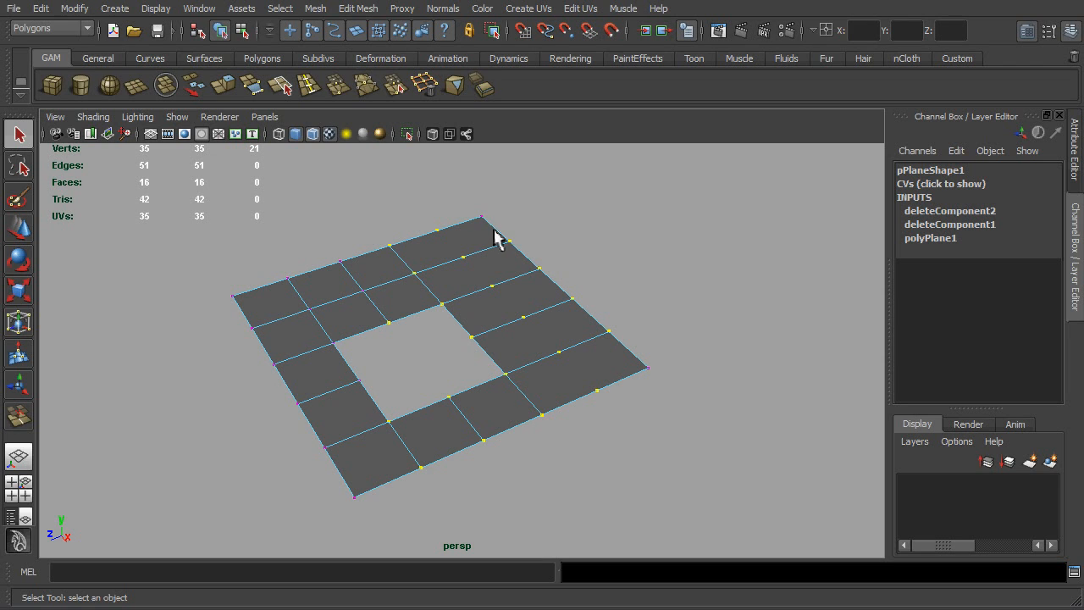
{"action": "key", "text": "Delete"}
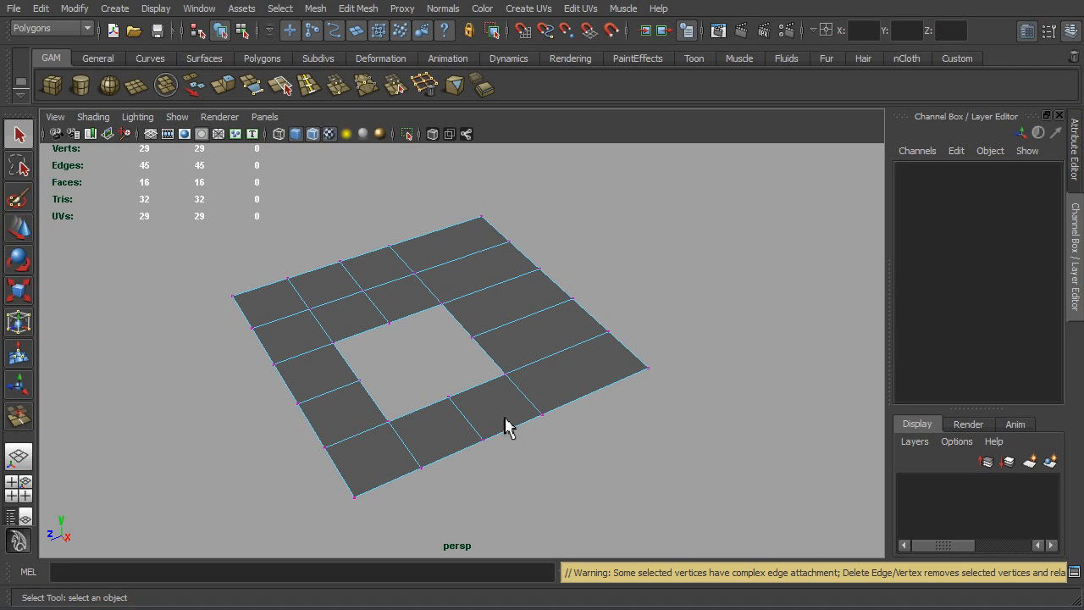
Undo the vertex deletion and the edge loop deletion, restoring the five-edge selection
{"action": "key", "text": "ctrl+z"}
{"action": "right_click_drag", "start_coordinate": [568, 316], "coordinate": [604, 306]}
{"action": "key", "text": "ctrl+z"}
{"action": "key", "text": "ctrl+z"}
{"action": "key", "text": "ctrl+z"}
{"action": "key", "text": "ctrl+z"}
{"action": "key", "text": "ctrl+z"}
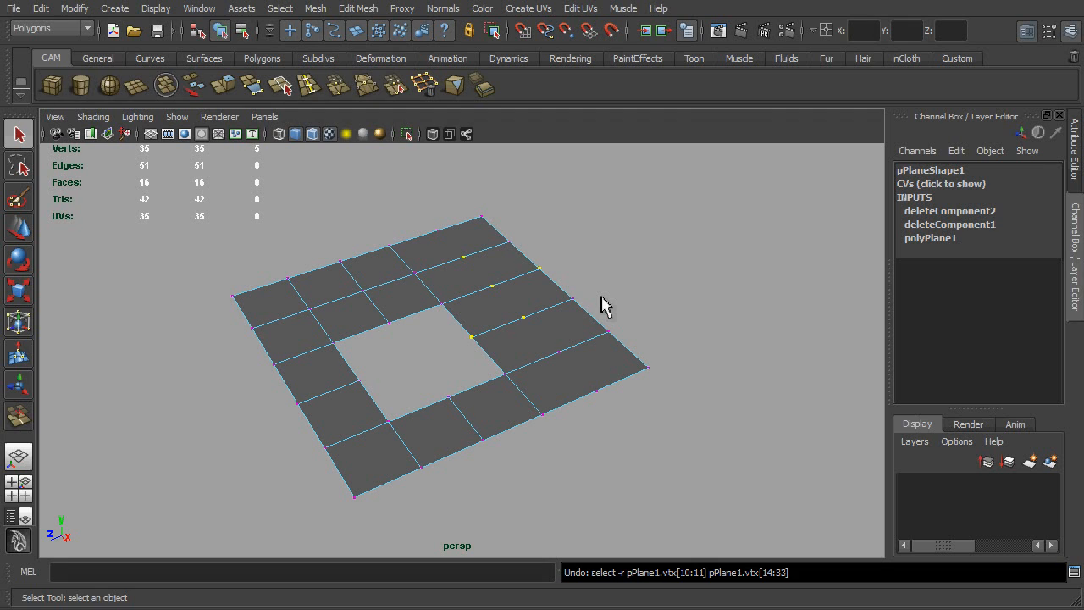
{"action": "key", "text": "ctrl+z"}
{"action": "key", "text": "ctrl+z"}
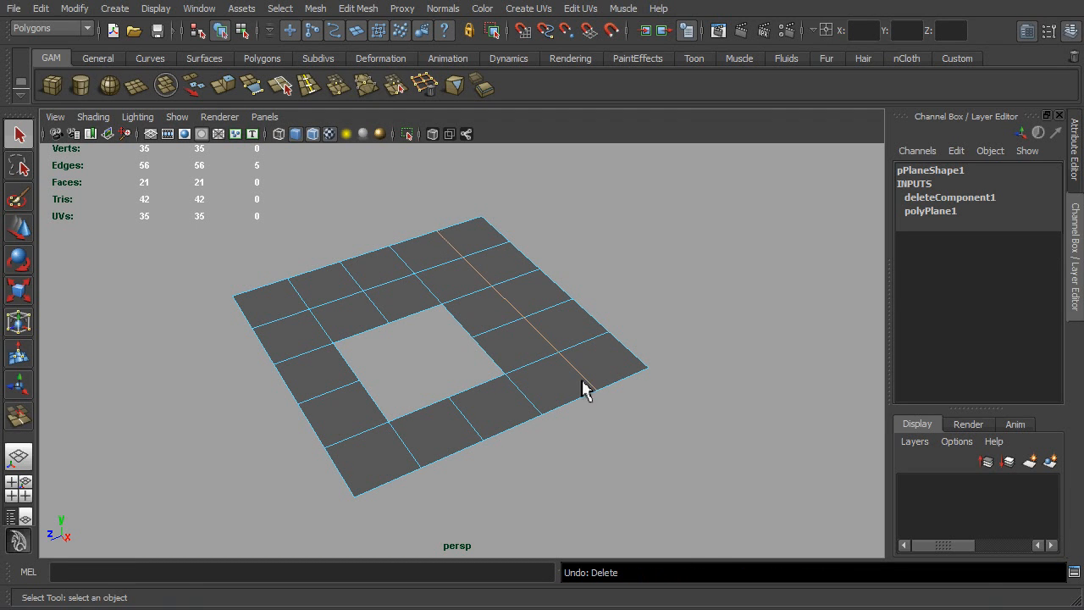
Remove the selected edge loop together with its vertices using Delete Edge/Vertex, and return the plane to object mode
{"action": "left_click", "coordinate": [425, 87]}
{"action": "right_click_drag", "start_coordinate": [495, 288], "coordinate": [519, 278]}
{"action": "left_click", "coordinate": [520, 279]}
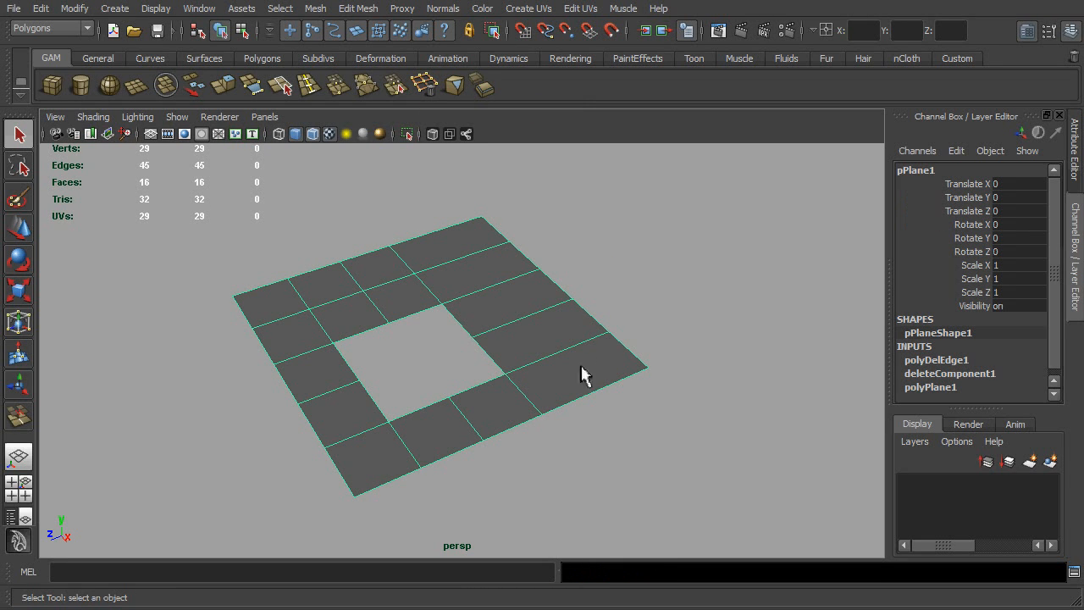
Using the Merge Vertex Tool, merge the interior vertex behind the hole into its left neighbour, and the hole's right-side vertices into its near side
{"action": "left_click", "coordinate": [395, 92]}
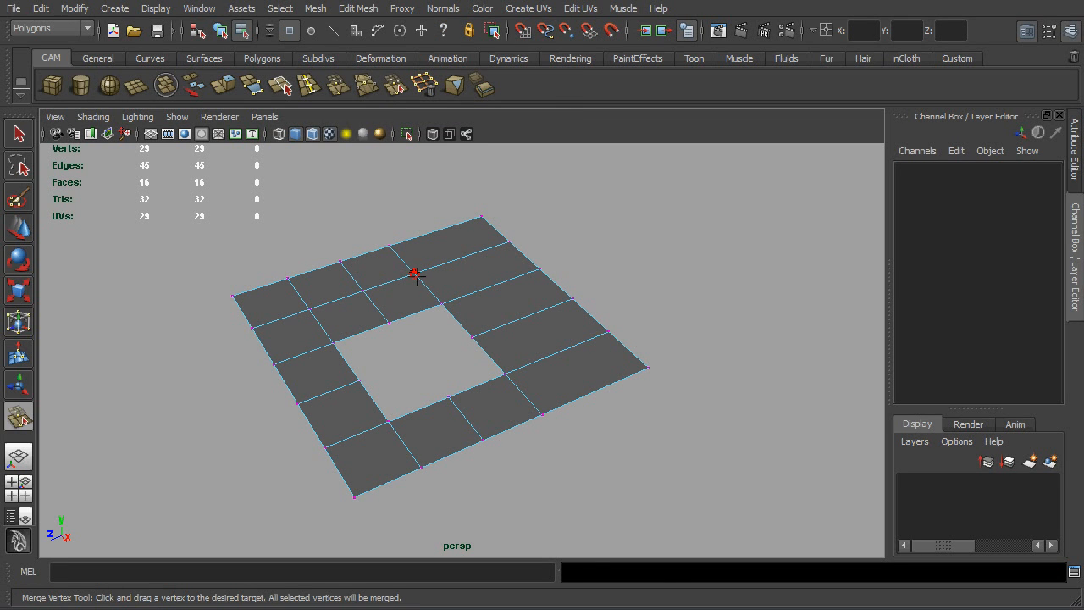
{"action": "left_click_drag", "start_coordinate": [415, 274], "coordinate": [362, 291]}
{"action": "left_click_drag", "start_coordinate": [480, 340], "coordinate": [455, 395]}
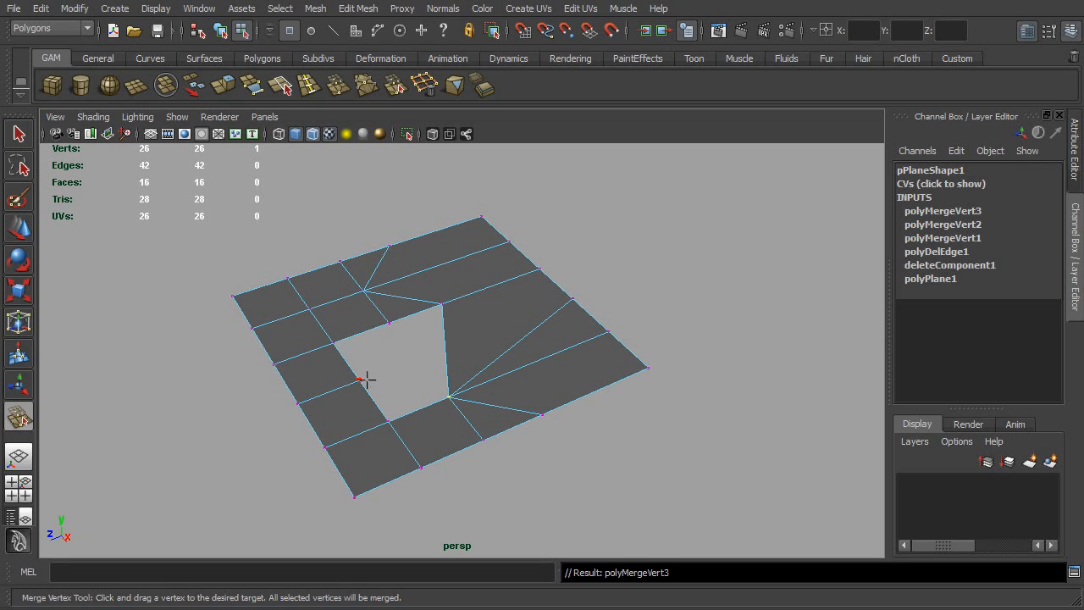
Close the hole by merging its remaining border vertices across the opening with the Merge Vertex Tool
{"action": "left_click_drag", "start_coordinate": [372, 349], "coordinate": [389, 321]}
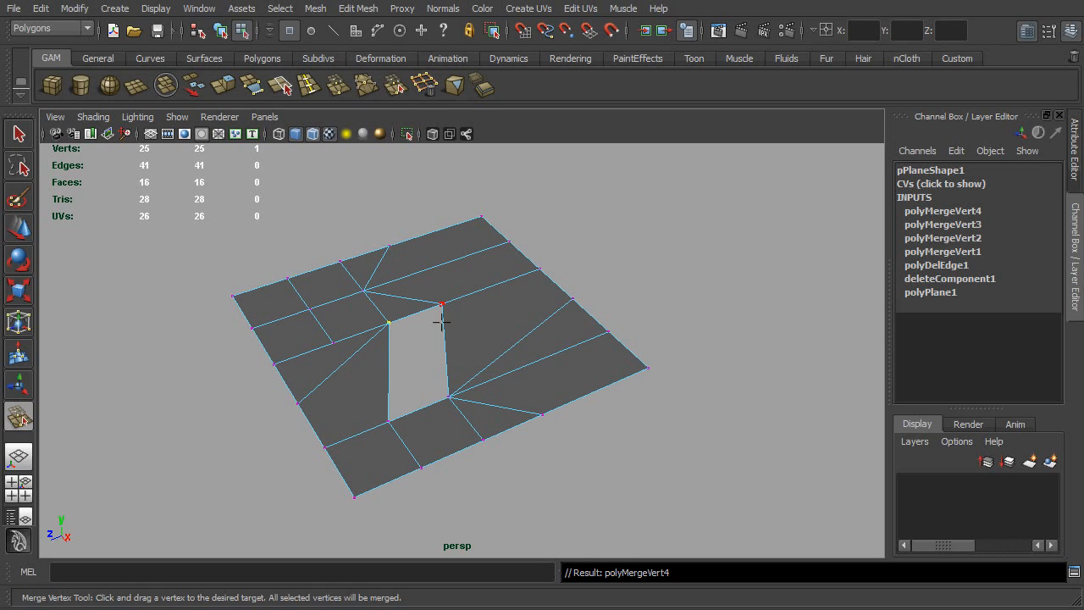
{"action": "left_click_drag", "start_coordinate": [442, 303], "coordinate": [391, 415]}
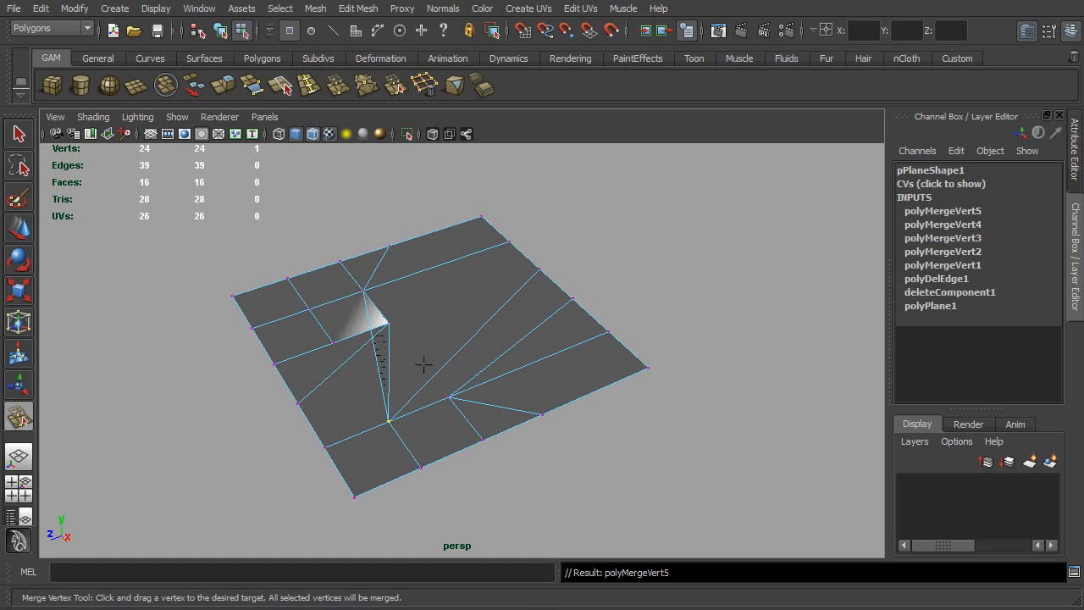
{"action": "left_click_drag", "start_coordinate": [423, 364], "coordinate": [295, 363], "text": "alt"}
{"action": "scroll", "coordinate": [358, 314], "scroll_direction": "up", "scroll_amount": 4}
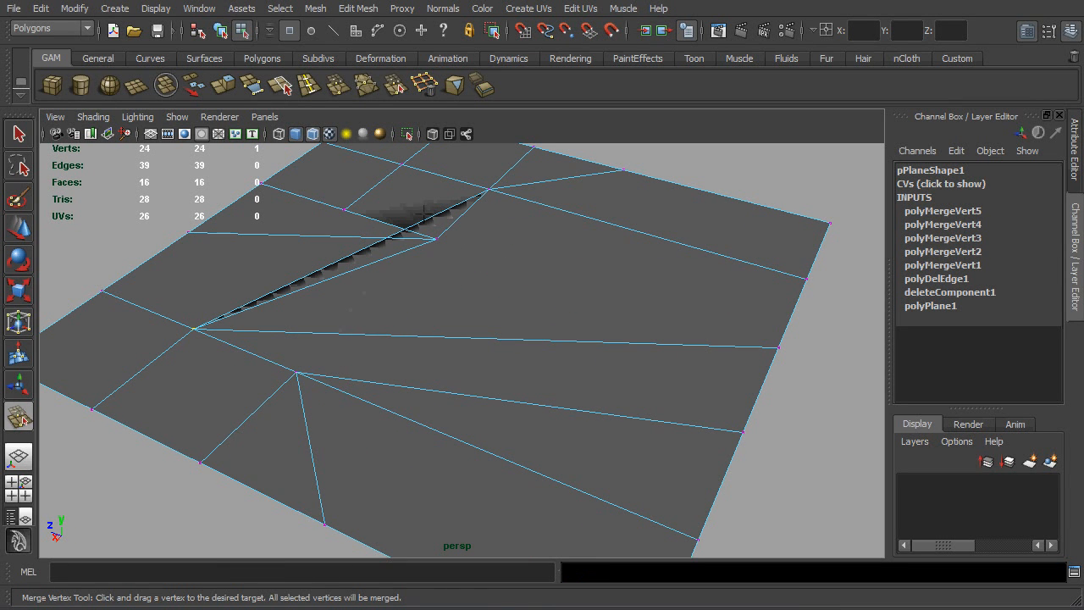
{"action": "left_click_drag", "start_coordinate": [454, 276], "coordinate": [419, 357], "text": "alt"}
{"action": "scroll", "coordinate": [422, 360], "scroll_direction": "down", "scroll_amount": 6}
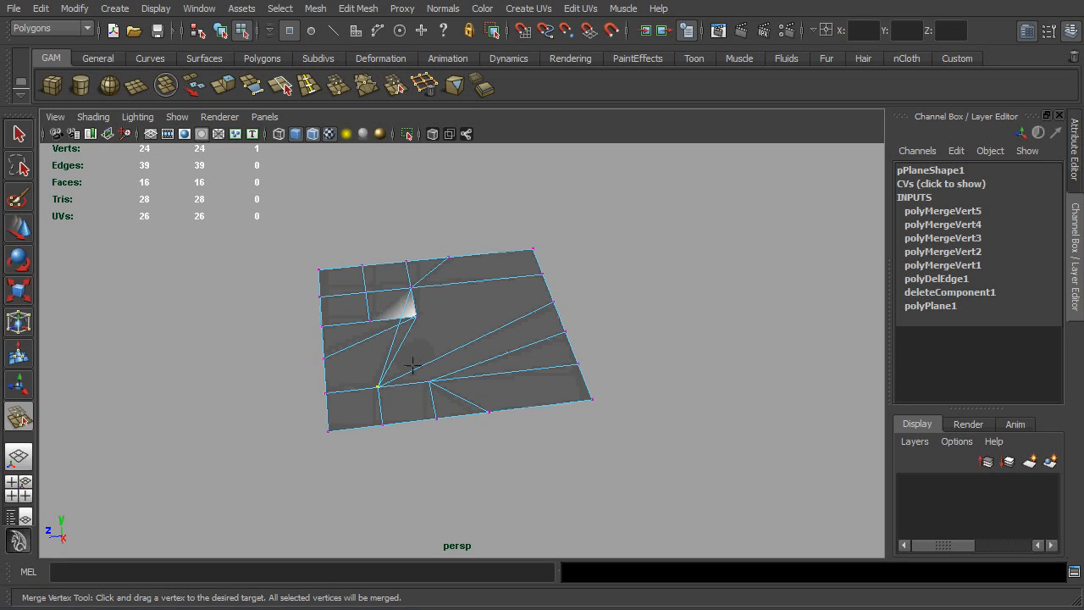
{"action": "scroll", "coordinate": [413, 366], "scroll_direction": "up", "scroll_amount": 3}
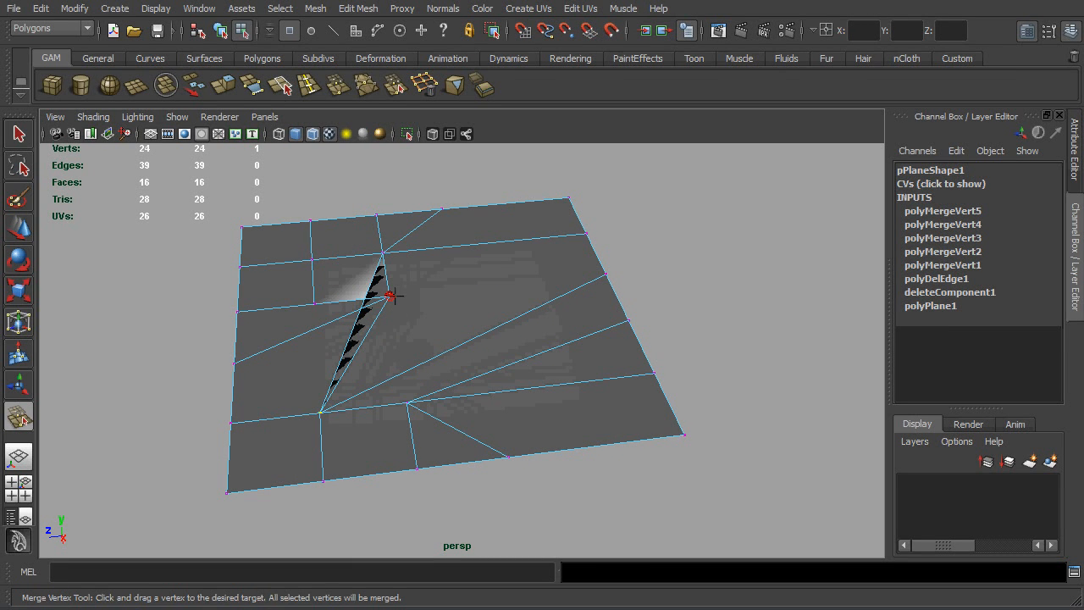
{"action": "left_click_drag", "start_coordinate": [313, 301], "coordinate": [314, 301]}
{"action": "mouse_move", "coordinate": [416, 360]}
{"action": "left_mouse_down", "text": "alt"}
{"action": "mouse_move", "coordinate": [406, 392]}
{"action": "mouse_move", "coordinate": [423, 365]}
{"action": "mouse_move", "coordinate": [466, 352]}
{"action": "mouse_move", "coordinate": [431, 346]}
{"action": "mouse_move", "coordinate": [418, 380]}
{"action": "left_mouse_up", "text": "alt"}
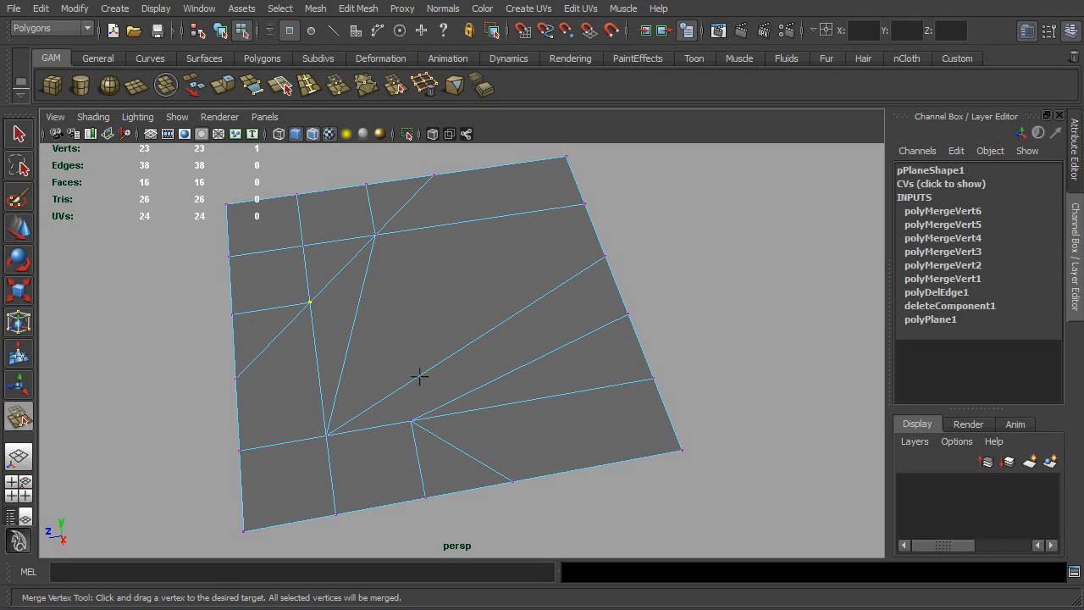
Undo the last four vertex merges on the plane and leave the Merge Vertex Tool
{"action": "key", "text": "ctrl+z"}
{"action": "key", "text": "ctrl+z"}
{"action": "key", "text": "ctrl+z"}
{"action": "key", "text": "ctrl+z"}
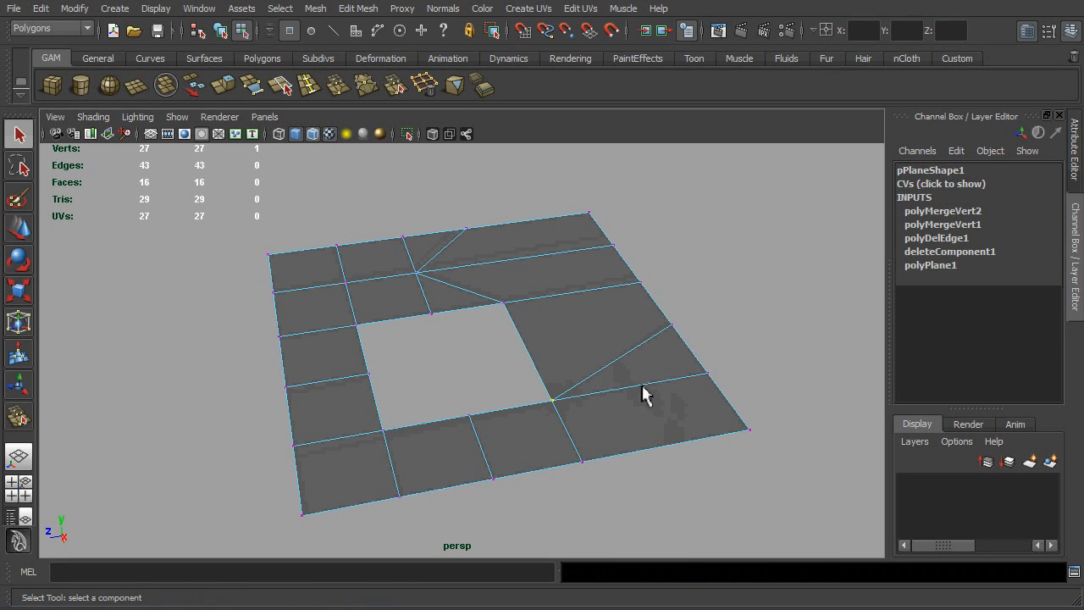
Remove the diagonal edge from the hole's near right corner to the plane's right border using Delete Edge/Vertex
{"action": "right_click_drag", "start_coordinate": [641, 383], "coordinate": [637, 354]}
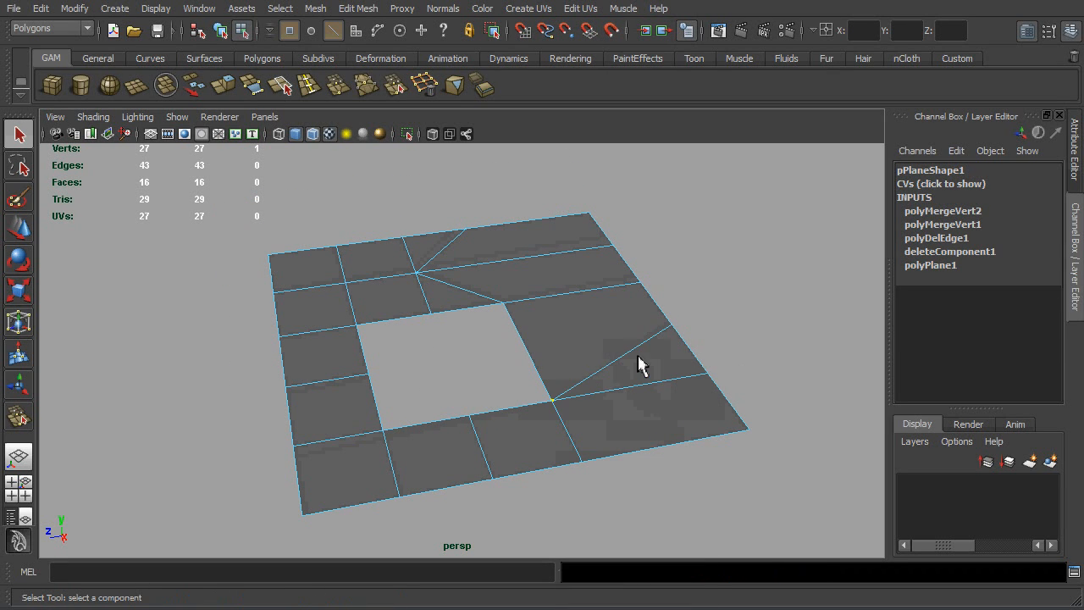
{"action": "left_click", "coordinate": [635, 349]}
{"action": "left_click", "coordinate": [425, 86]}
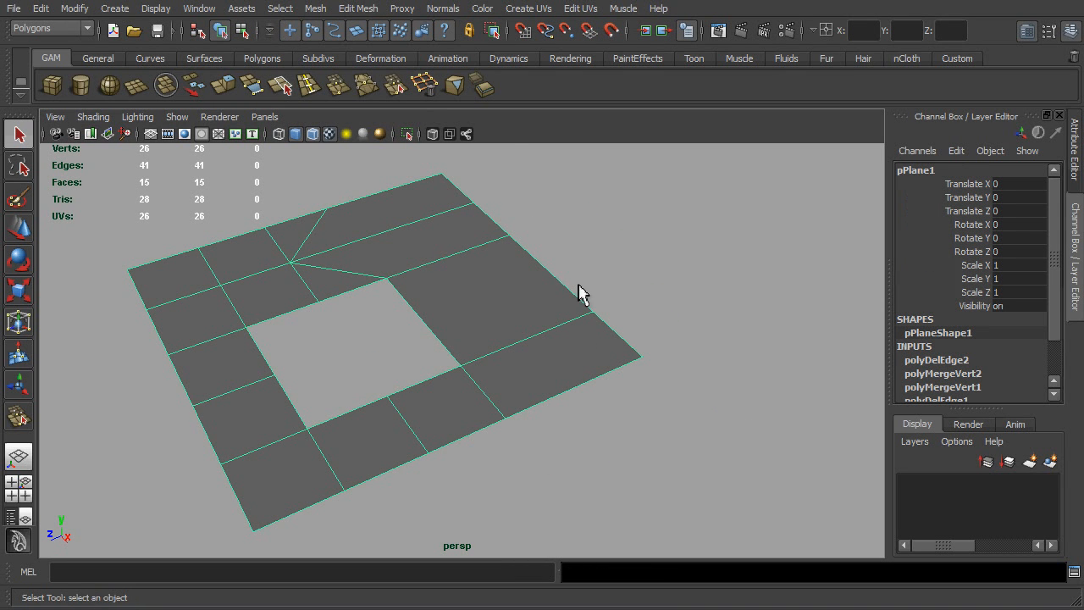
Try a closed zigzag cut across the large face beside the hole with the Split Polygon Tool, and undo it
{"action": "left_click", "coordinate": [281, 86]}
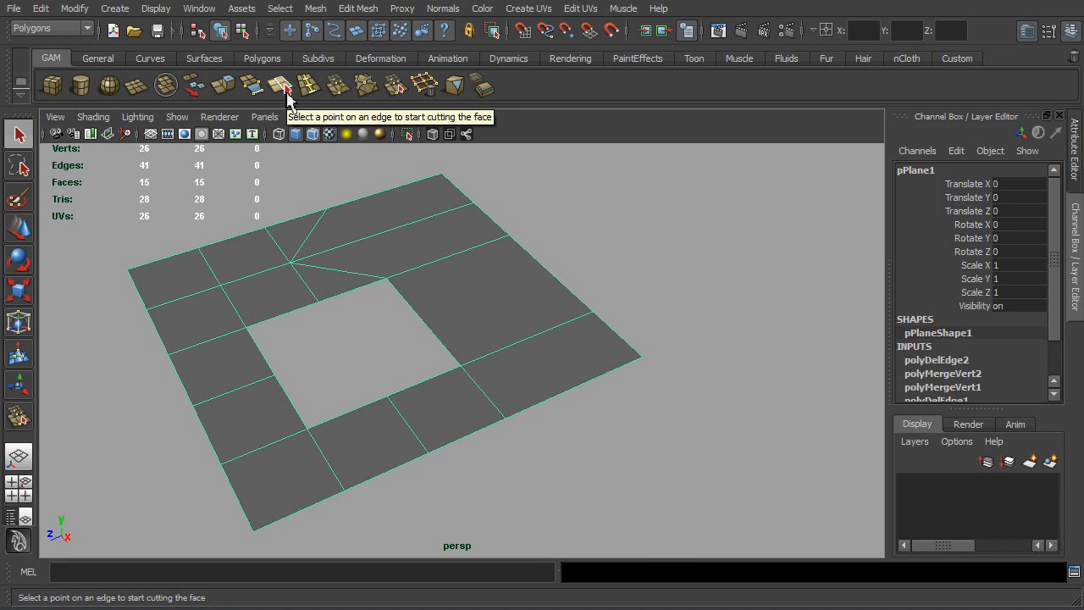
{"action": "key", "text": "ctrl+z"}
{"action": "left_click", "coordinate": [283, 86]}
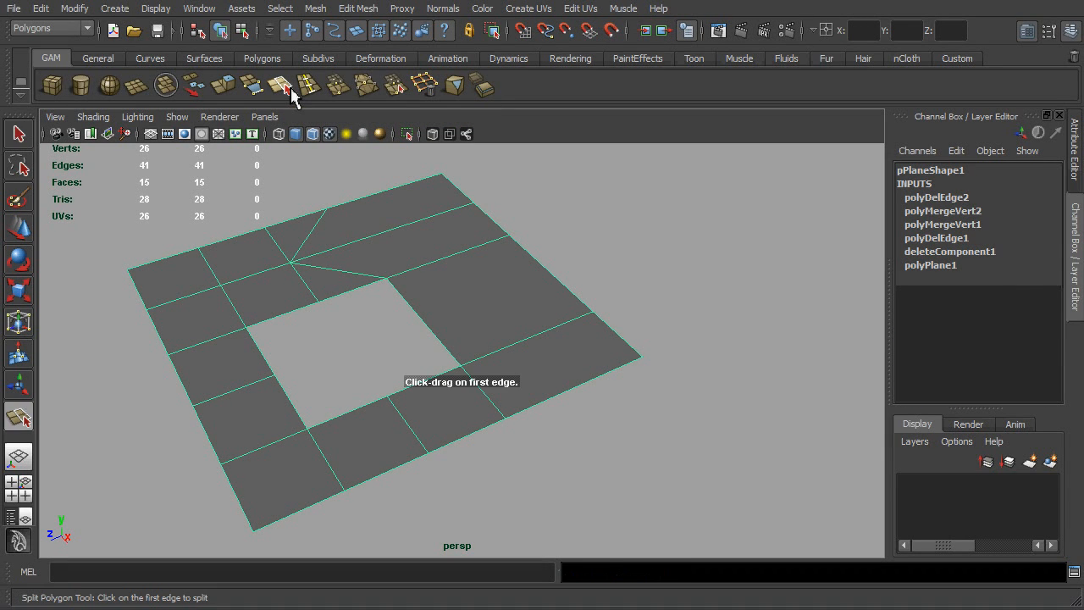
{"action": "left_click", "coordinate": [419, 314]}
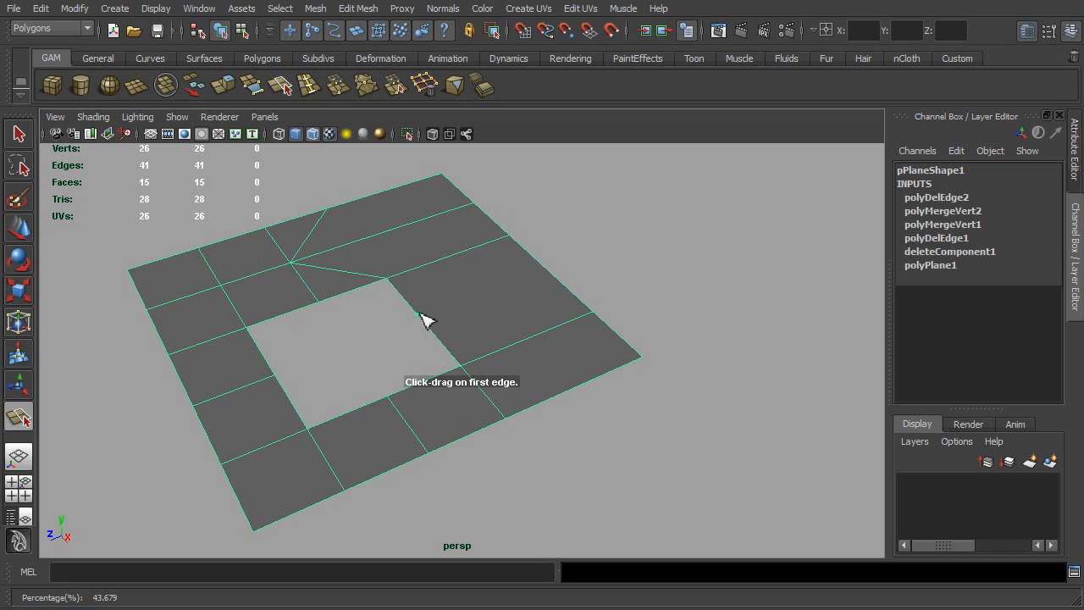
{"action": "left_click_drag", "start_coordinate": [421, 313], "coordinate": [449, 344]}
{"action": "left_click", "coordinate": [564, 284]}
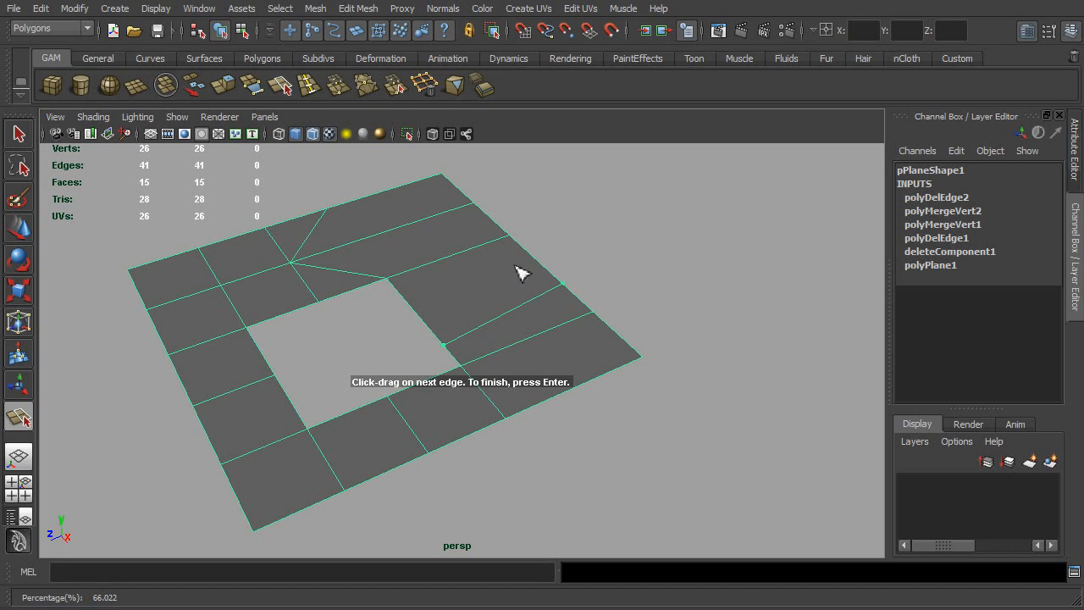
{"action": "left_click", "coordinate": [478, 247]}
{"action": "left_click", "coordinate": [422, 319]}
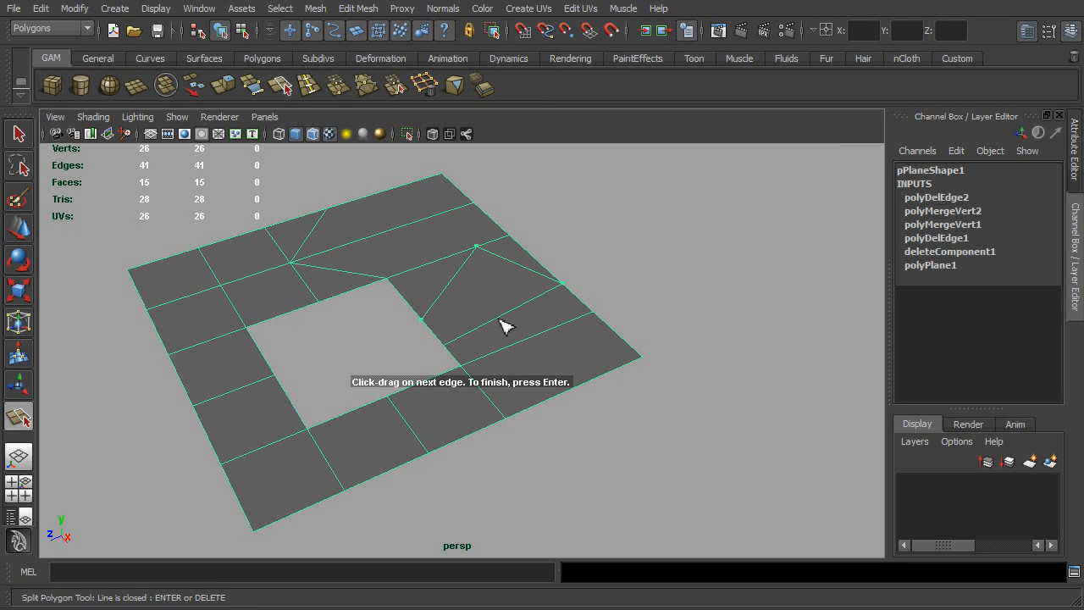
{"action": "left_click", "coordinate": [19, 139]}
{"action": "key", "text": "ctrl+z"}
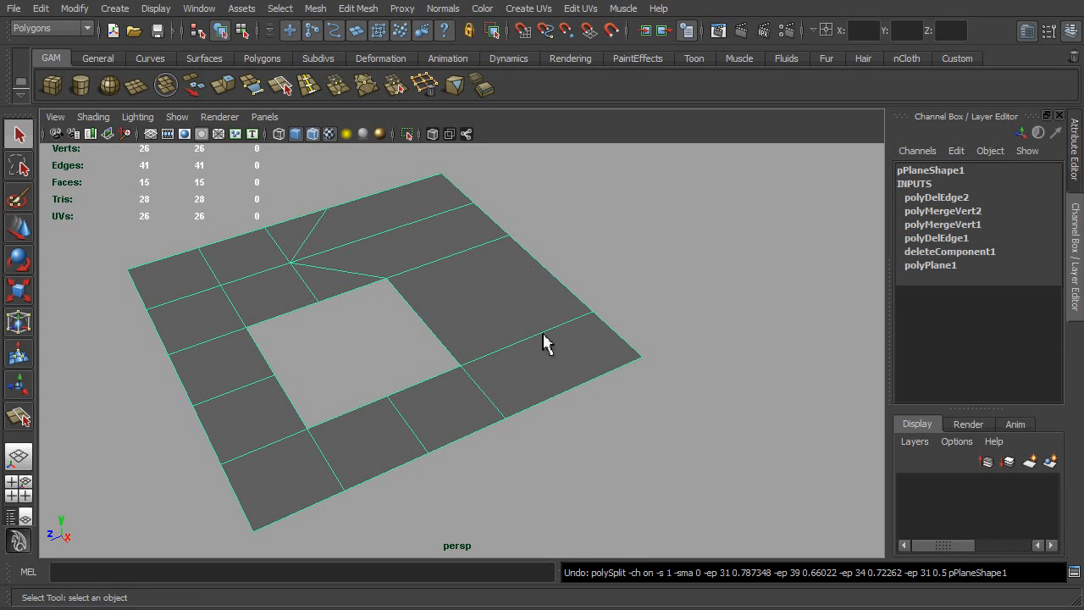
Cut a closed ring of edges through the faces all around the hole using the Split Polygon Tool
{"action": "left_click", "coordinate": [282, 89]}
{"action": "left_click", "coordinate": [282, 89]}
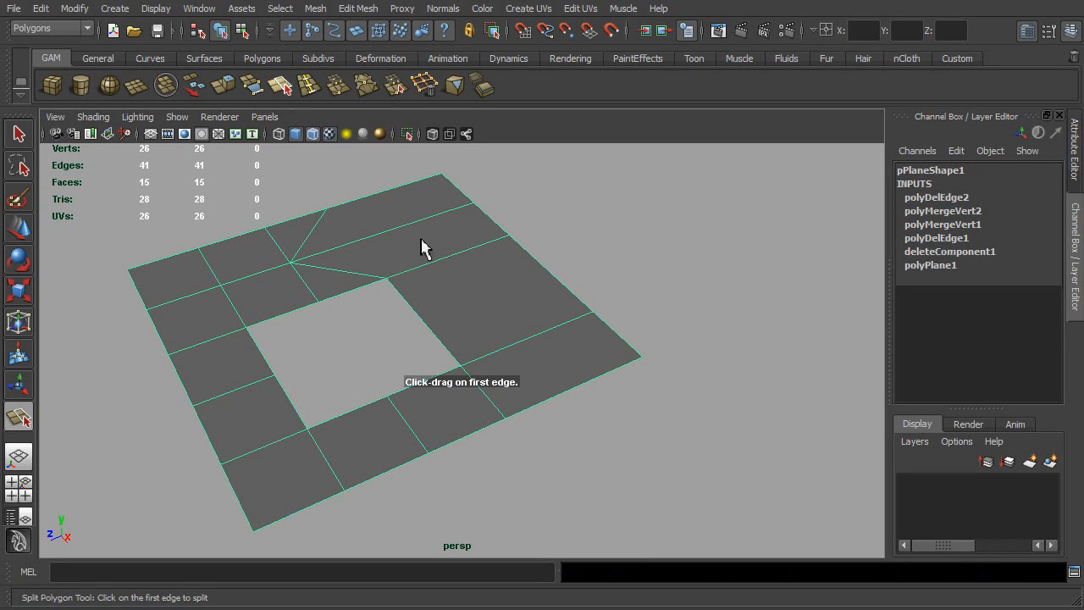
{"action": "left_click", "coordinate": [328, 466]}
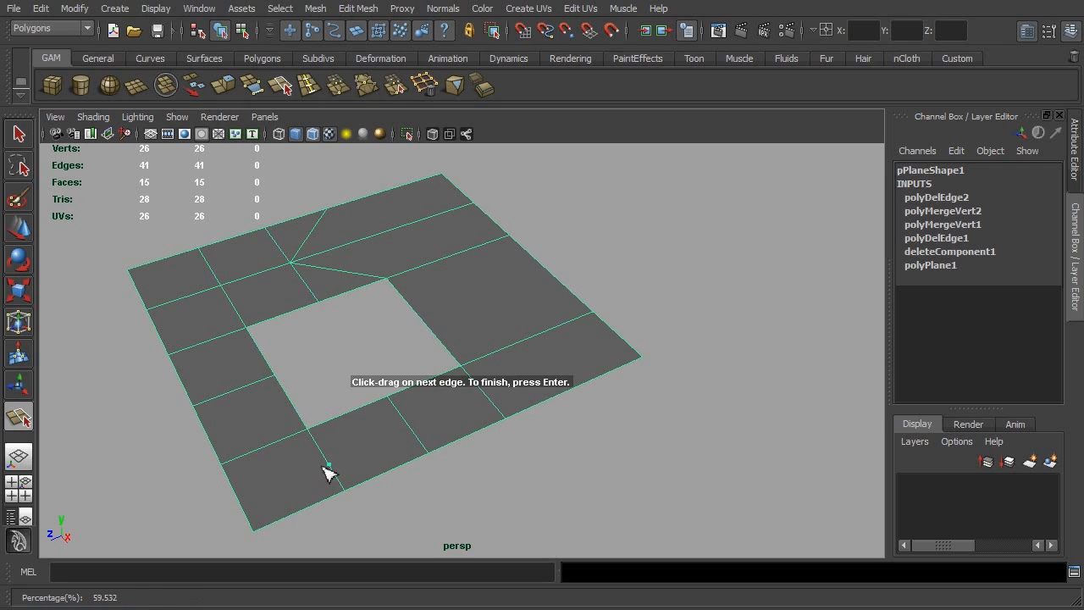
{"action": "left_click", "coordinate": [261, 447]}
{"action": "left_click", "coordinate": [231, 302]}
{"action": "left_click", "coordinate": [304, 280]}
{"action": "left_click", "coordinate": [321, 270]}
{"action": "left_click", "coordinate": [358, 241]}
{"action": "left_click", "coordinate": [446, 256]}
{"action": "left_click", "coordinate": [525, 341]}
{"action": "left_click", "coordinate": [499, 411]}
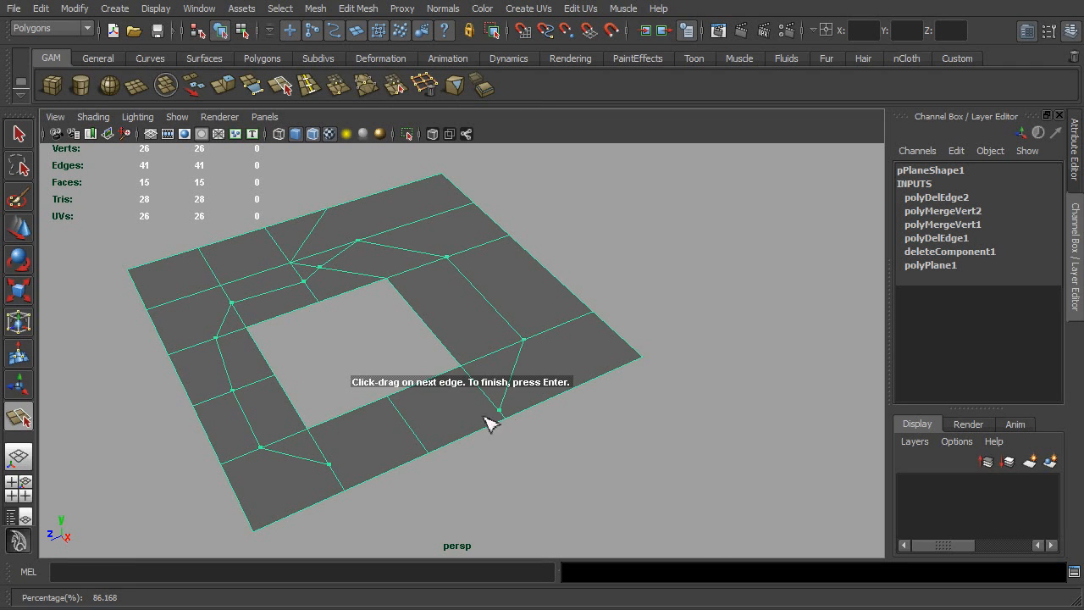
{"action": "left_click", "coordinate": [416, 434]}
{"action": "left_click", "coordinate": [319, 445]}
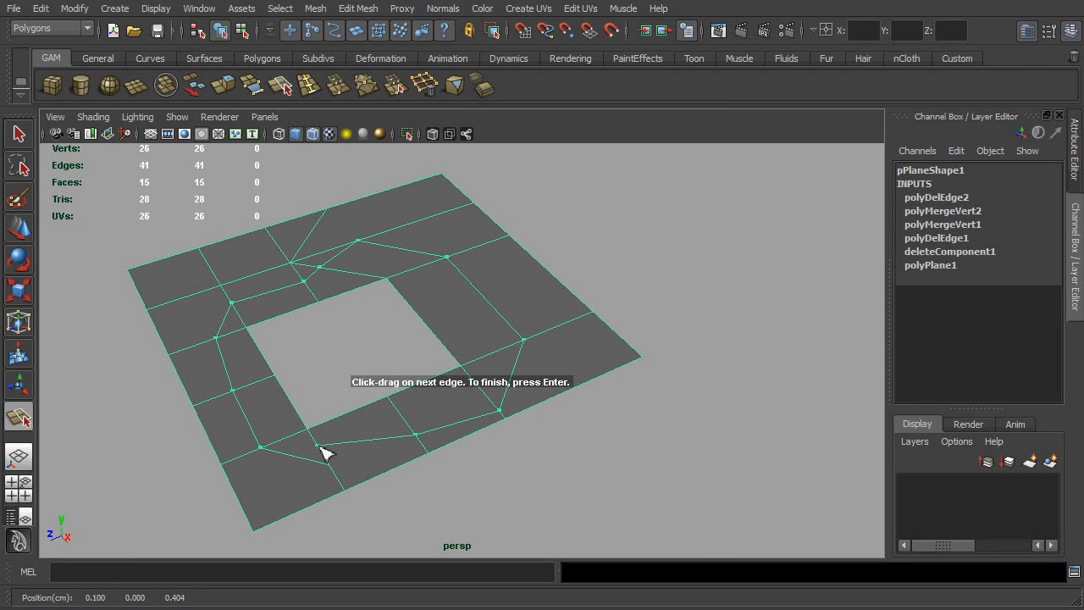
{"action": "key", "text": "Return"}
Select the new edge ring around the hole, leaving out the two original edges that join it at the back
{"action": "right_click_drag", "start_coordinate": [457, 394], "coordinate": [440, 431]}
{"action": "double_click", "coordinate": [441, 426]}
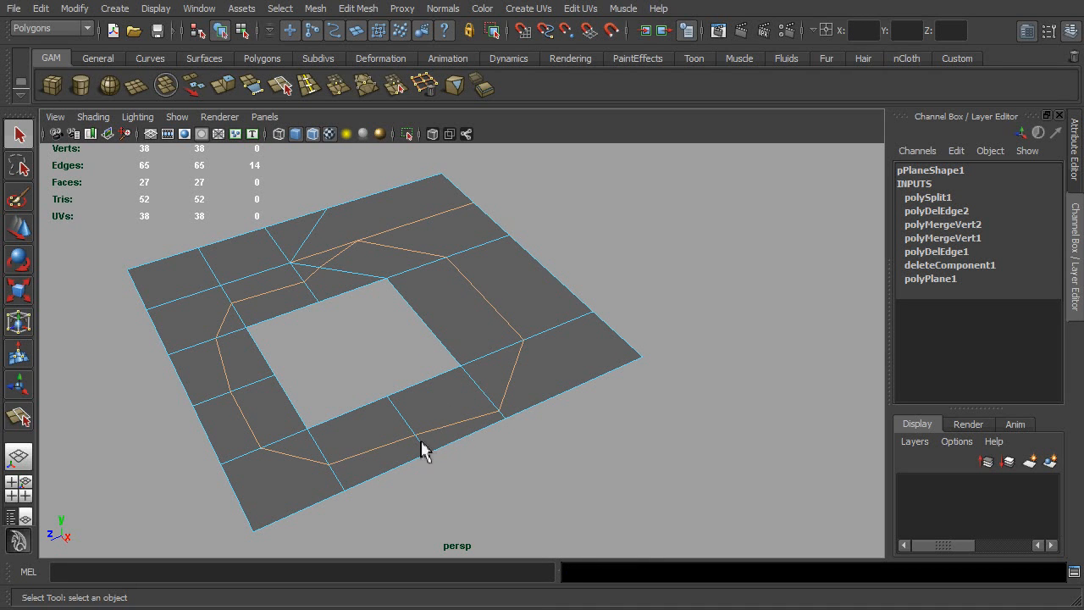
{"action": "left_click_drag", "start_coordinate": [421, 199], "coordinate": [441, 214]}
{"action": "left_click", "coordinate": [321, 258], "text": "ctrl"}
{"action": "mouse_move", "coordinate": [351, 368]}
{"action": "left_mouse_down", "text": "alt"}
{"action": "mouse_move", "coordinate": [399, 334]}
{"action": "mouse_move", "coordinate": [351, 365]}
{"action": "left_mouse_up", "text": "alt"}
{"action": "middle_click_drag", "start_coordinate": [350, 365], "coordinate": [382, 325], "text": "alt"}
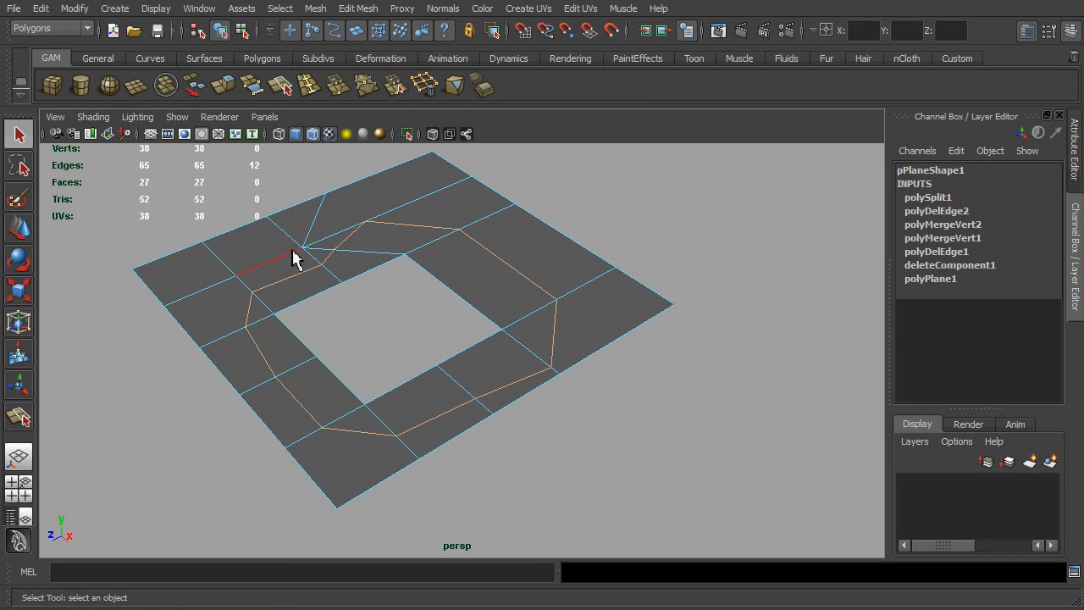
Try extruding the selected edge ring, and undo the extrusion together with the last selection changes
{"action": "left_click", "coordinate": [225, 86]}
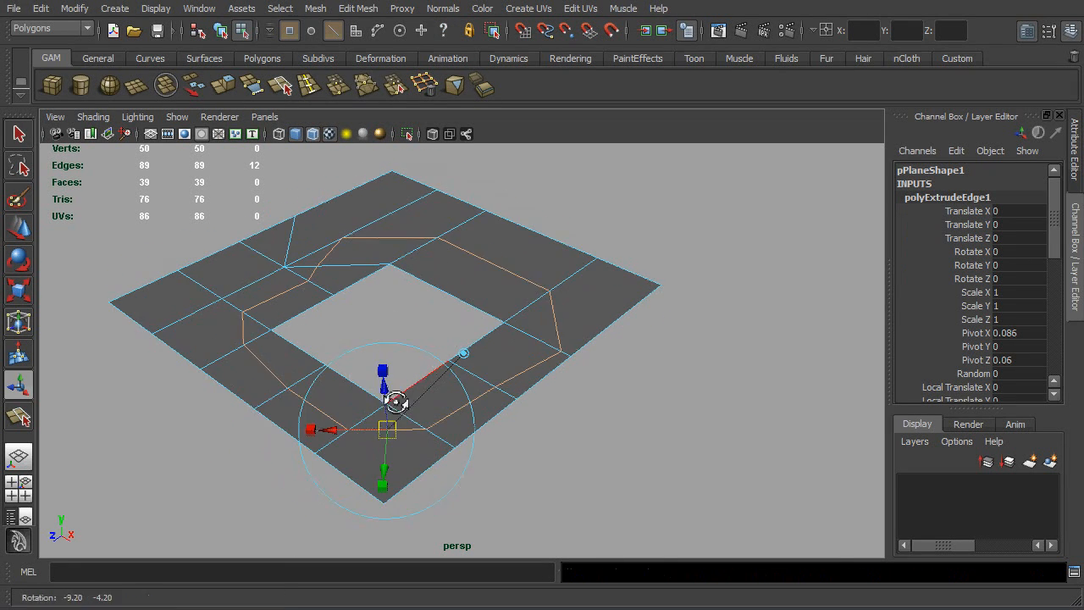
{"action": "left_click_drag", "start_coordinate": [394, 397], "coordinate": [534, 310]}
{"action": "key", "text": "q"}
{"action": "key", "text": "ctrl+z"}
{"action": "key", "text": "ctrl+z"}
{"action": "key", "text": "ctrl+z"}
{"action": "key", "text": "ctrl+z"}
Remove the selected edge loop and its vertices around the hole, and return the plane to object mode
{"action": "key", "text": "ctrl+Delete"}
{"action": "right_click_drag", "start_coordinate": [530, 302], "coordinate": [599, 284]}
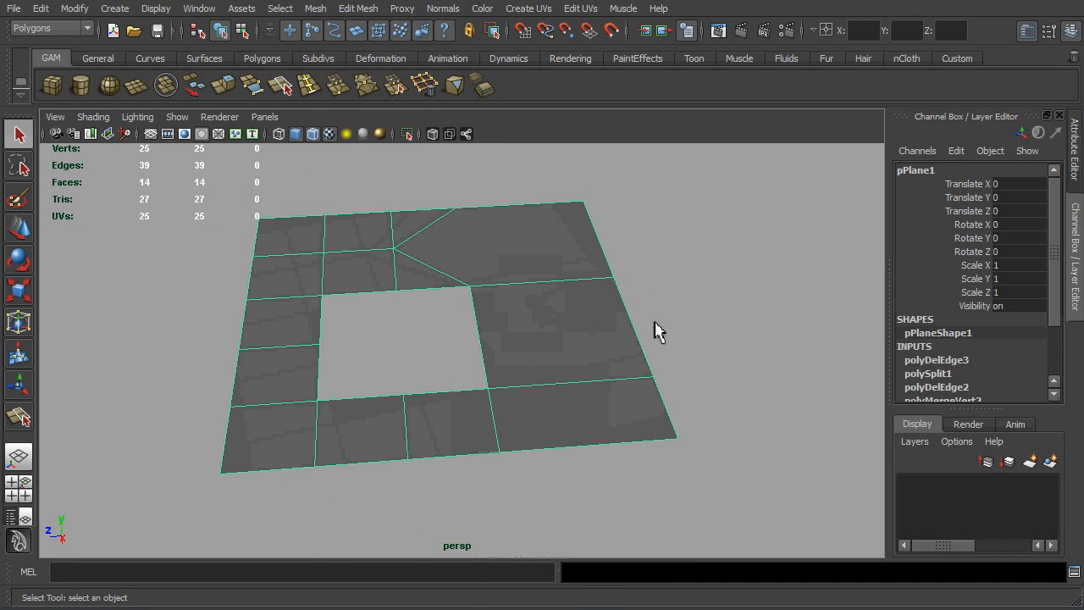
{"action": "left_click_drag", "start_coordinate": [683, 327], "coordinate": [719, 325], "text": "alt"}
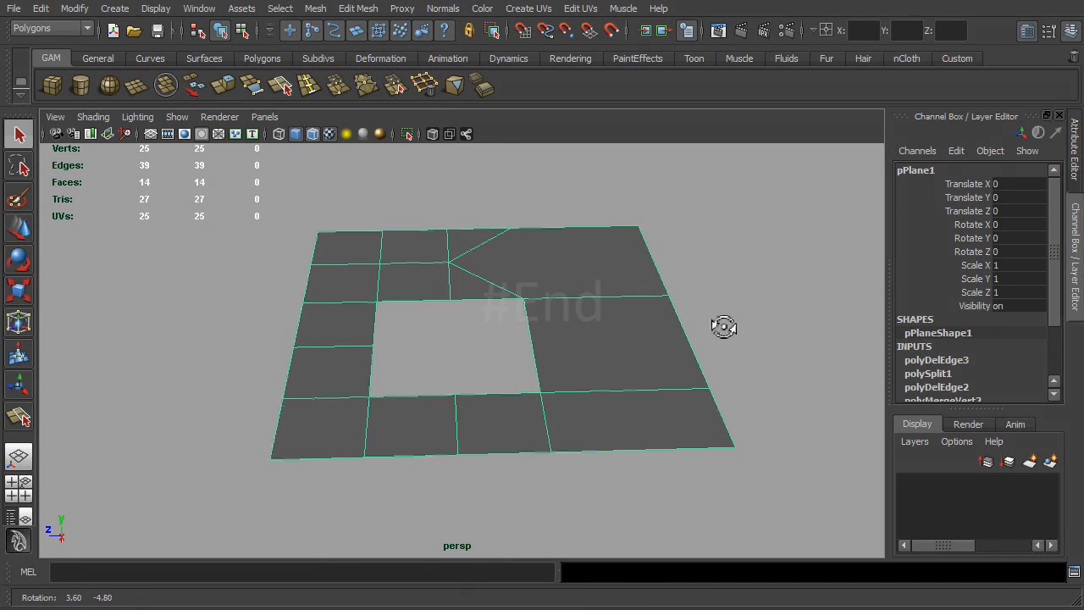